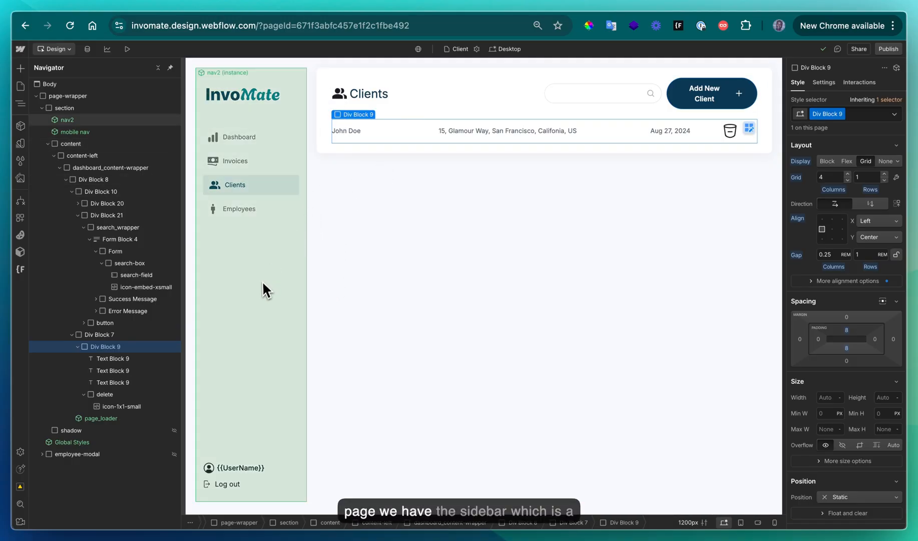
- Inspect the sidebar nav component and the custom attributes of the client list row
click(261, 284)
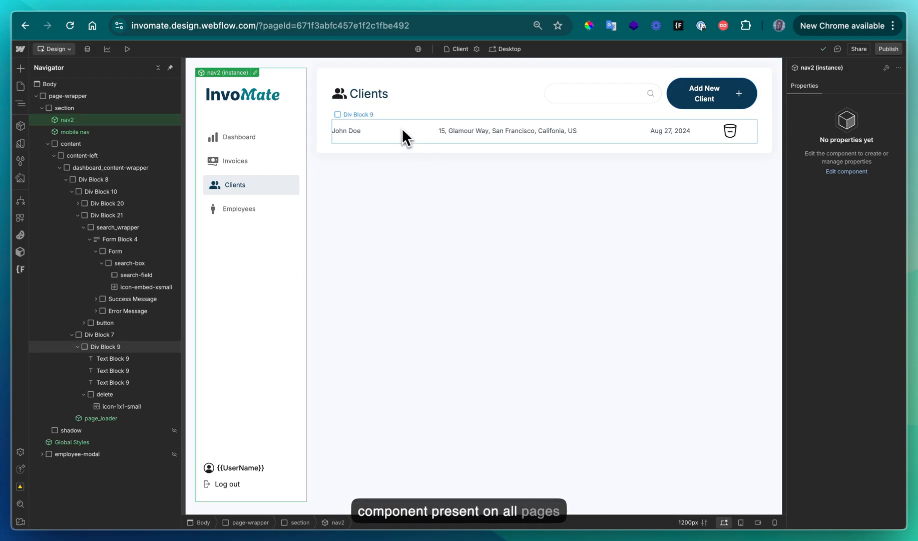
click(421, 134)
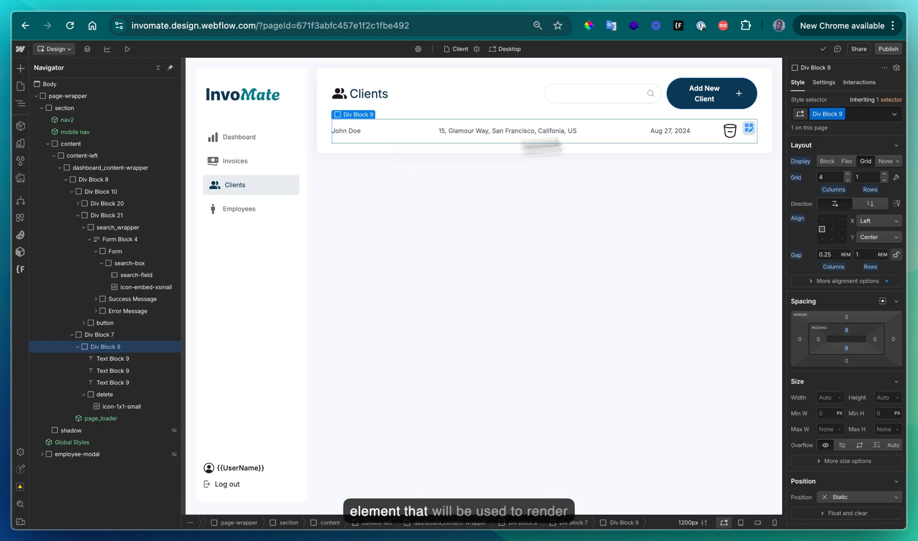
click(826, 82)
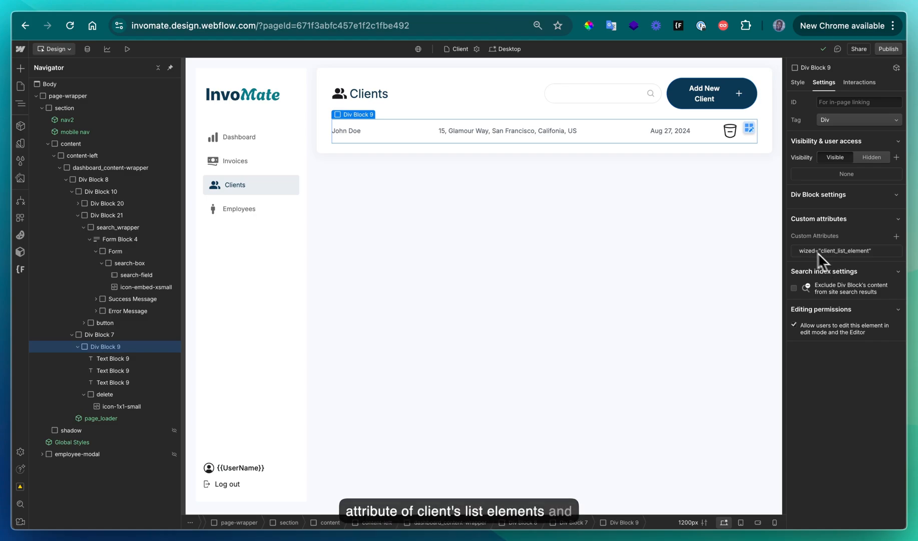
- Remove the empty custom attribute from the client name text block in the list row
click(345, 142)
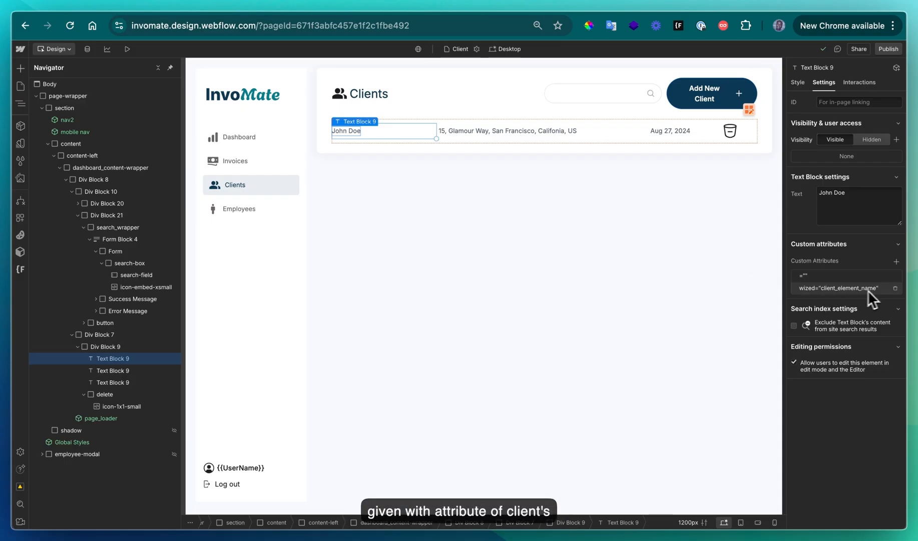
click(895, 276)
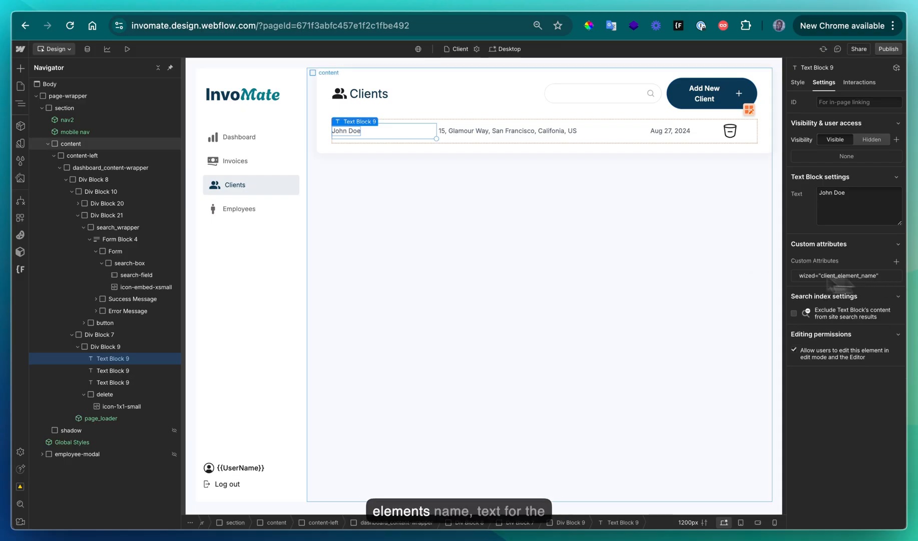
- Examine the custom attributes of the client row's address text, date text and delete button
click(507, 131)
click(674, 132)
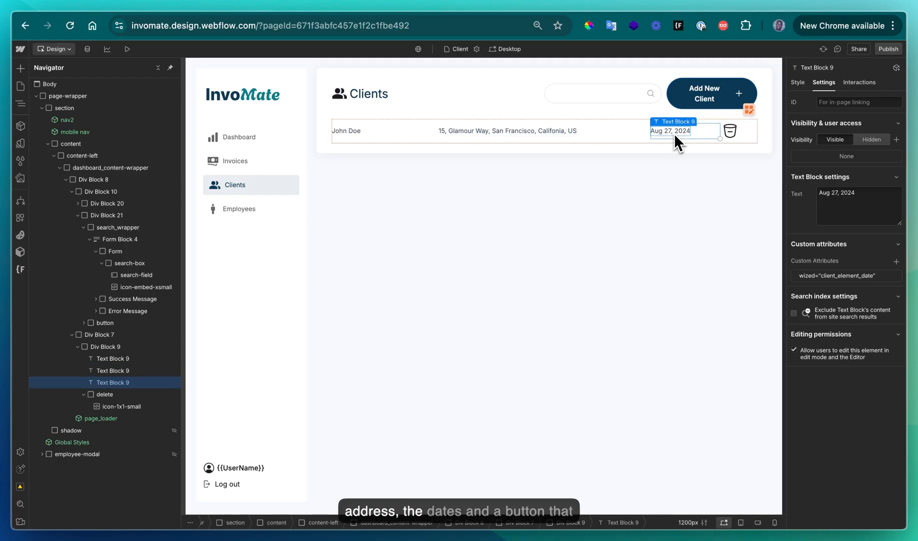
click(730, 133)
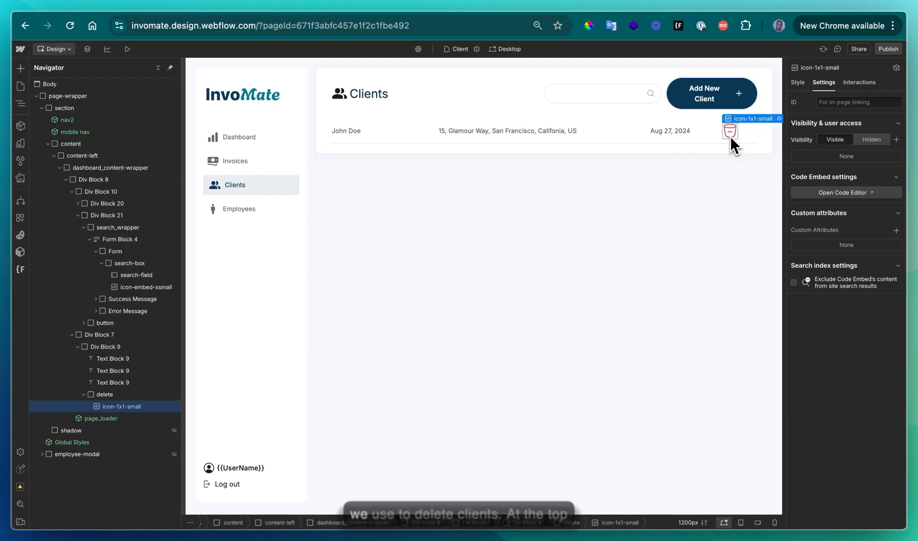
click(732, 138)
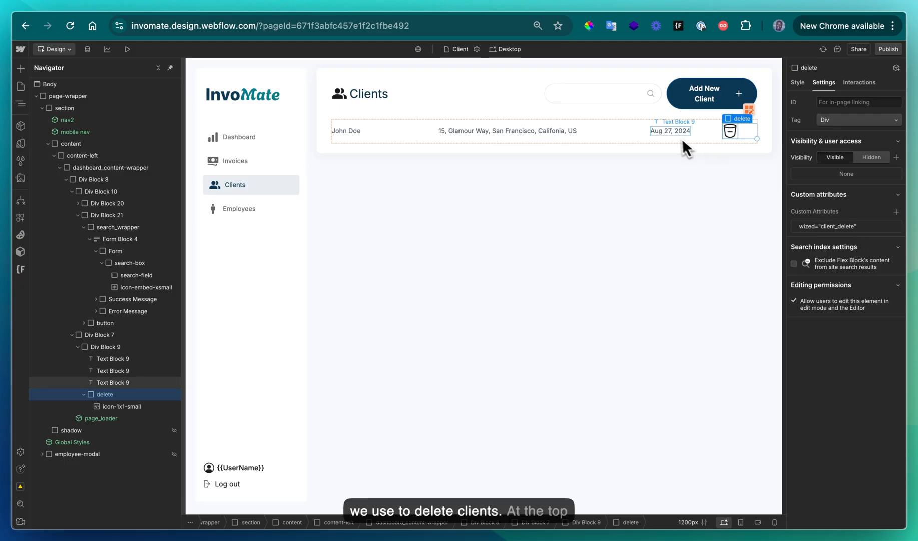
- Examine the custom attributes of the client search field and the Add New Client button
click(631, 99)
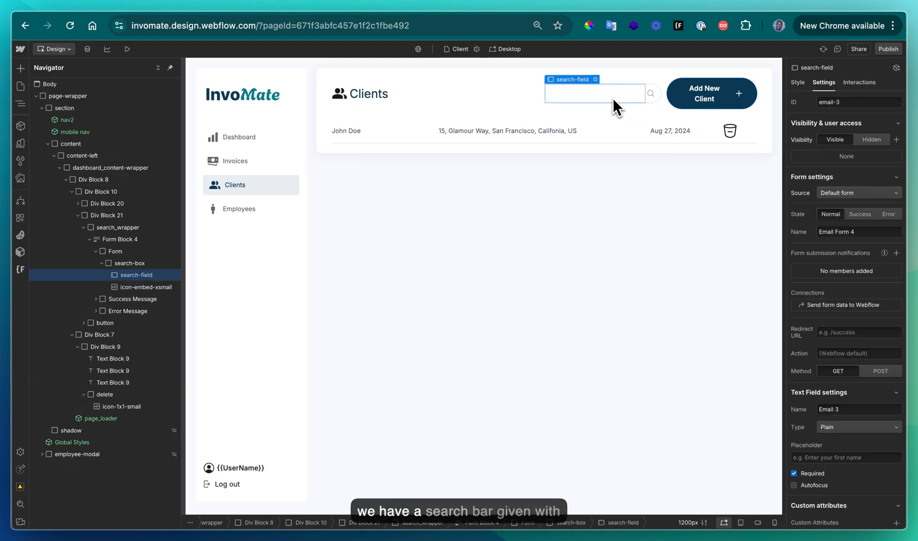
scroll(837, 403, down, 2)
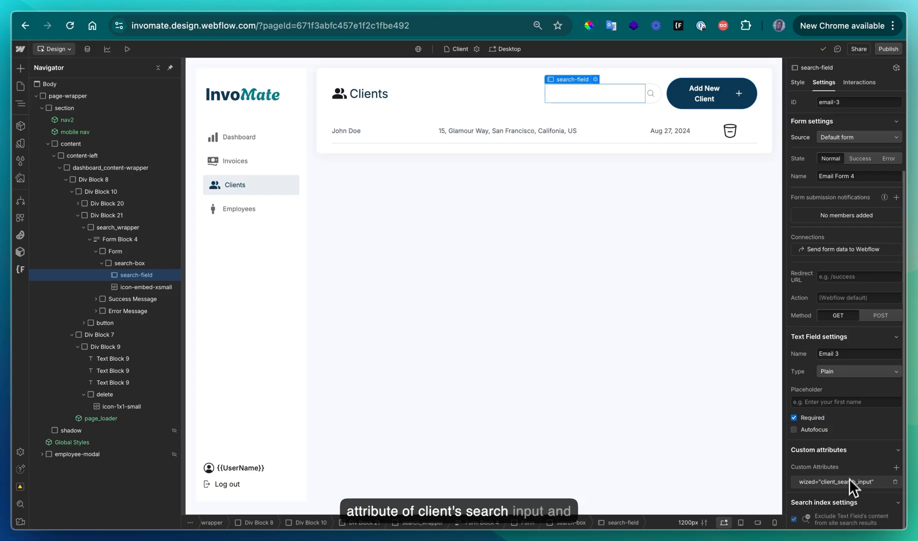
click(693, 91)
click(675, 92)
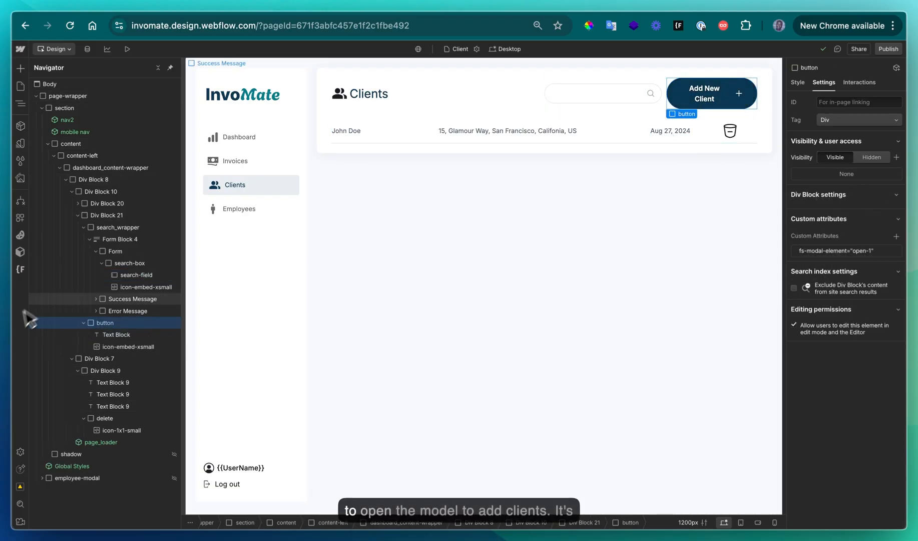
- Show the employee-modal on the canvas by setting its display to Flex
click(100, 478)
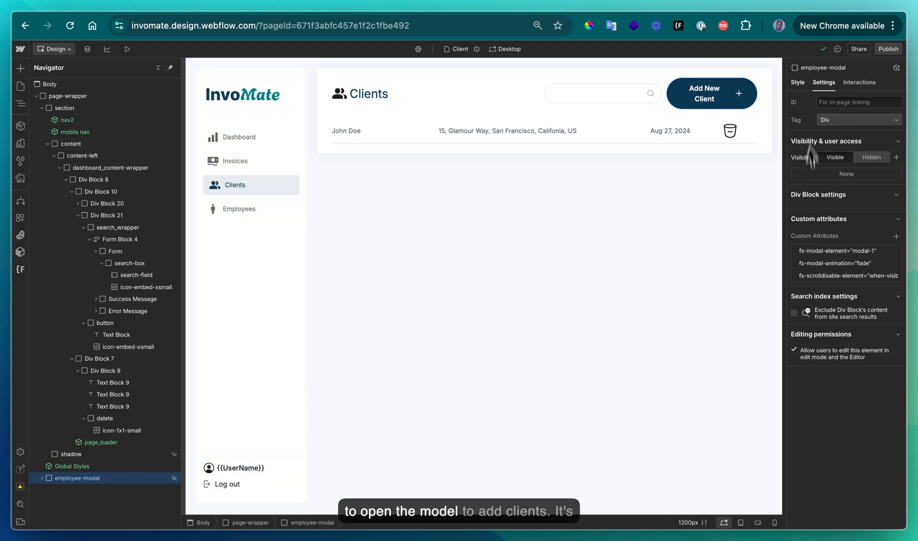
click(798, 82)
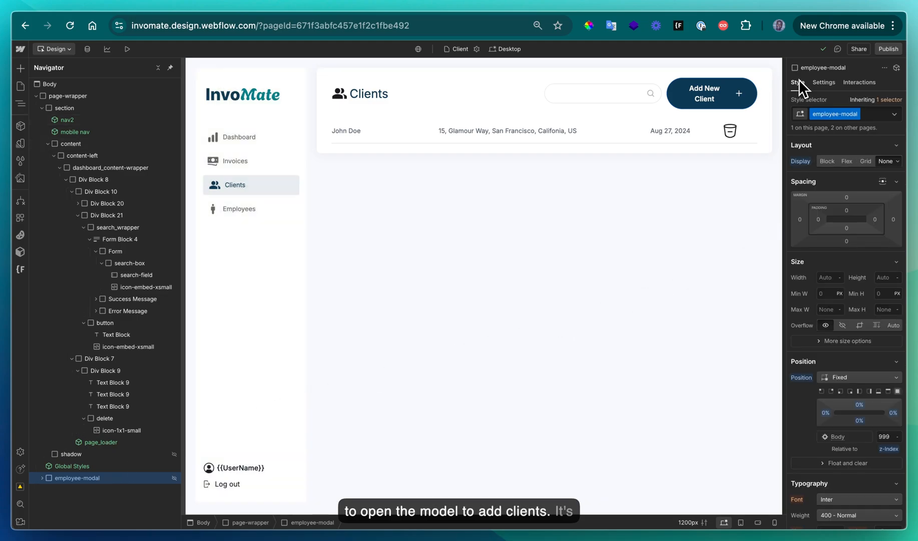
click(847, 161)
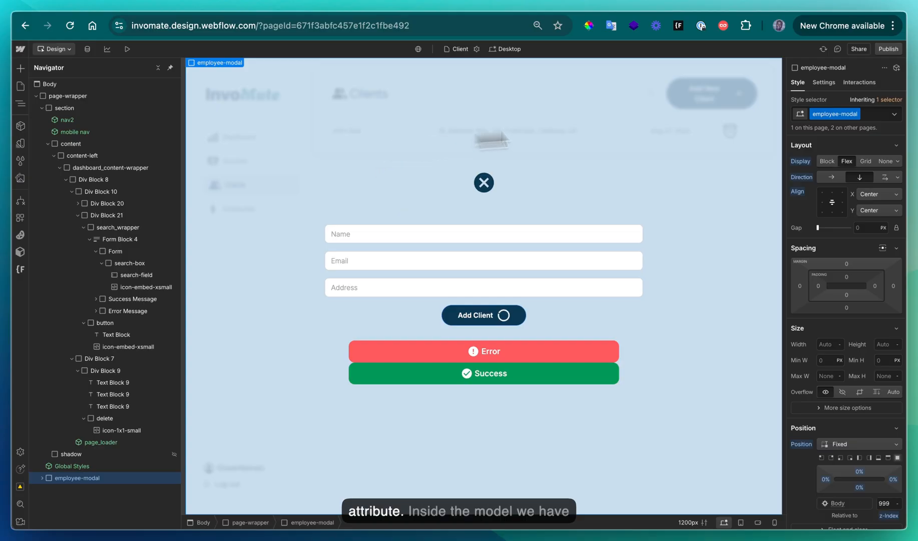
- Examine the custom attributes of the Name, Email and Address input fields in the modal's client form
click(444, 233)
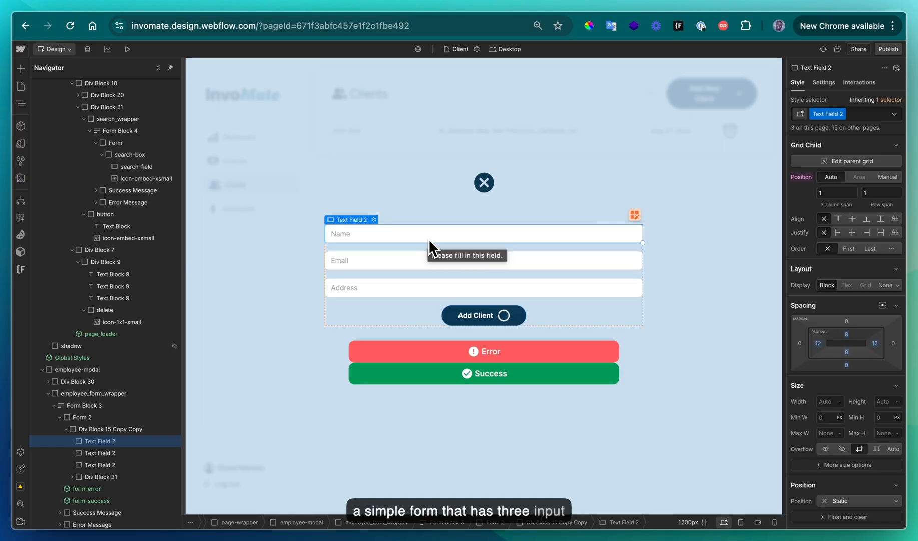
click(374, 281)
click(484, 234)
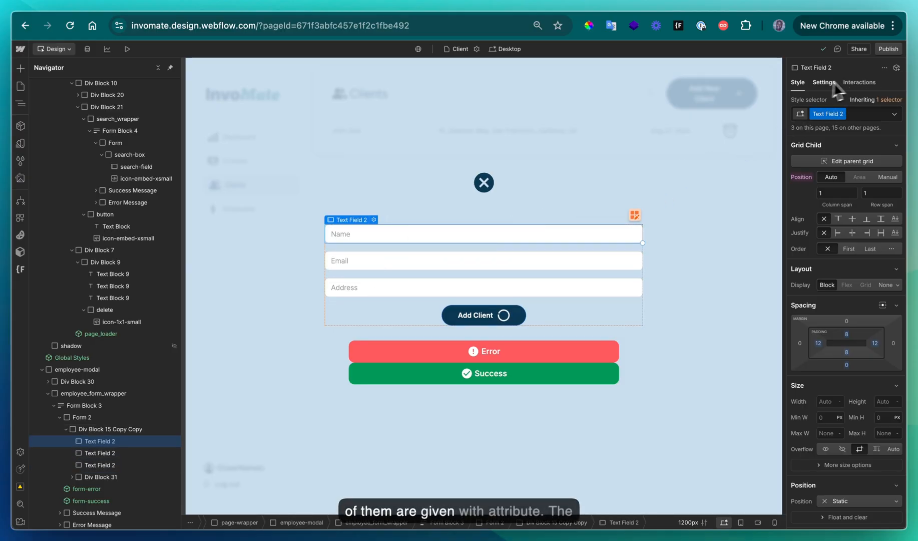
click(825, 83)
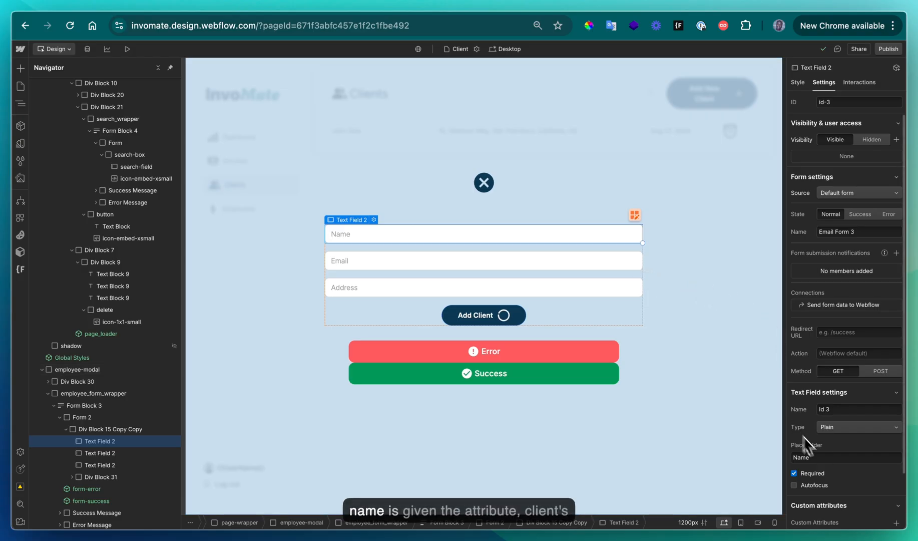
scroll(840, 458, down, 2)
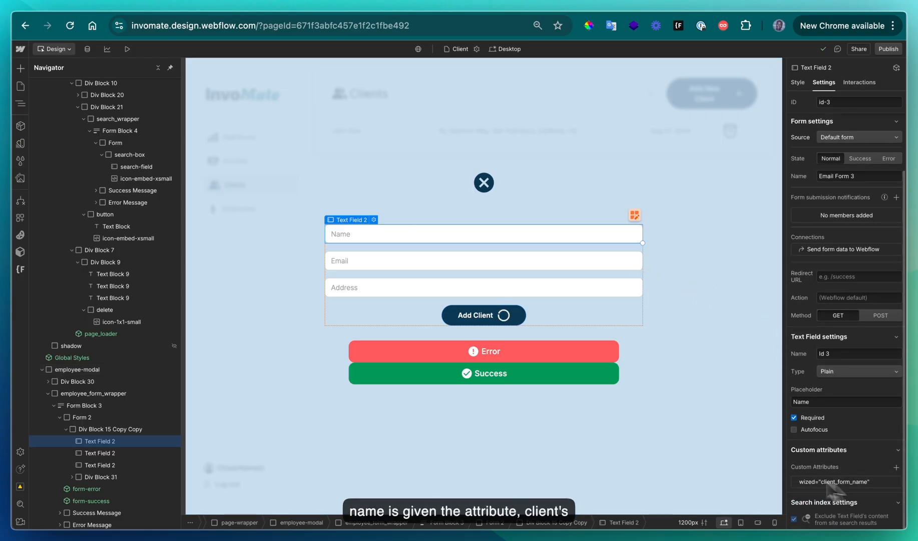
click(481, 262)
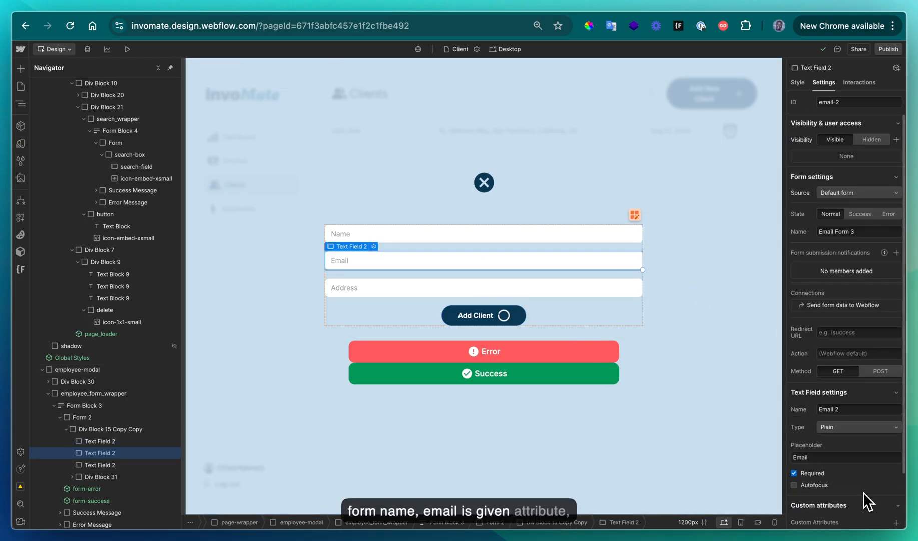
scroll(860, 490, down, 2)
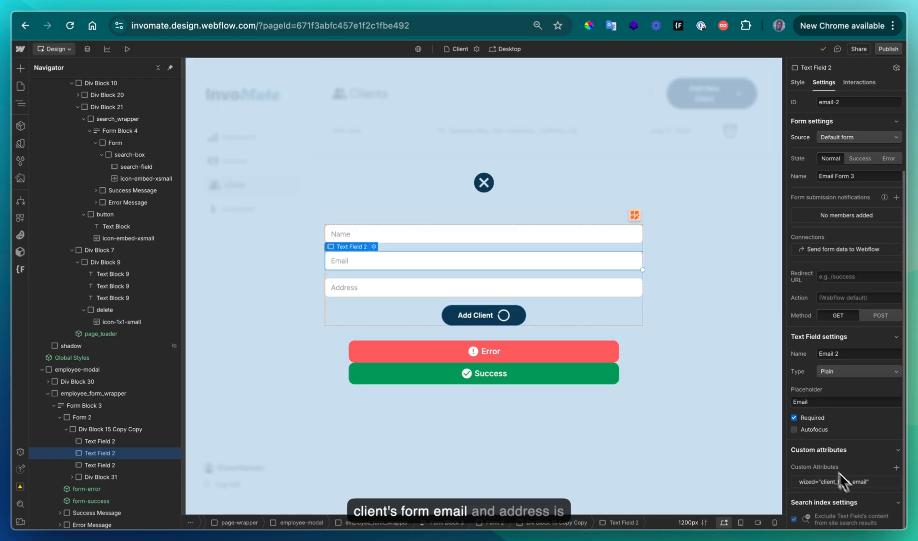
click(548, 289)
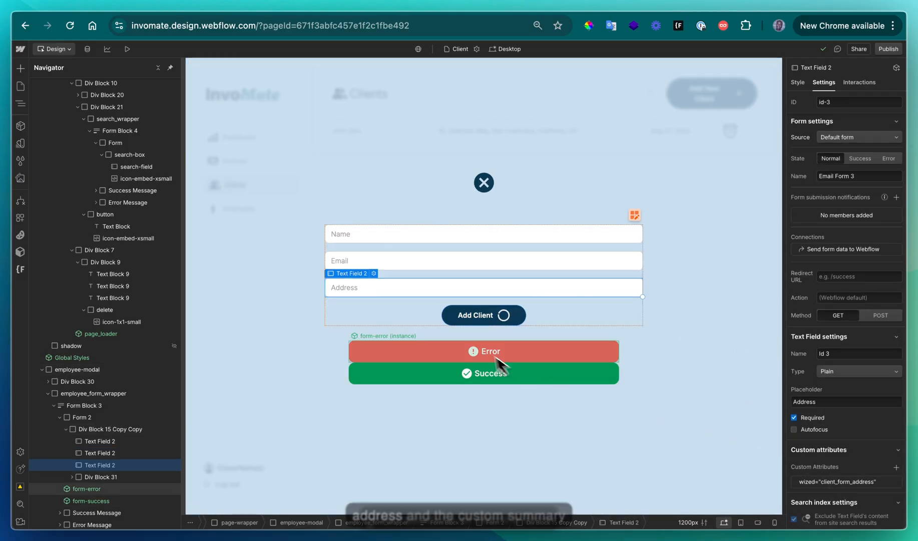
- Inspect the attributes of the Add Client submit button and the form-success and form-error components
click(457, 320)
scroll(886, 391, down, 1)
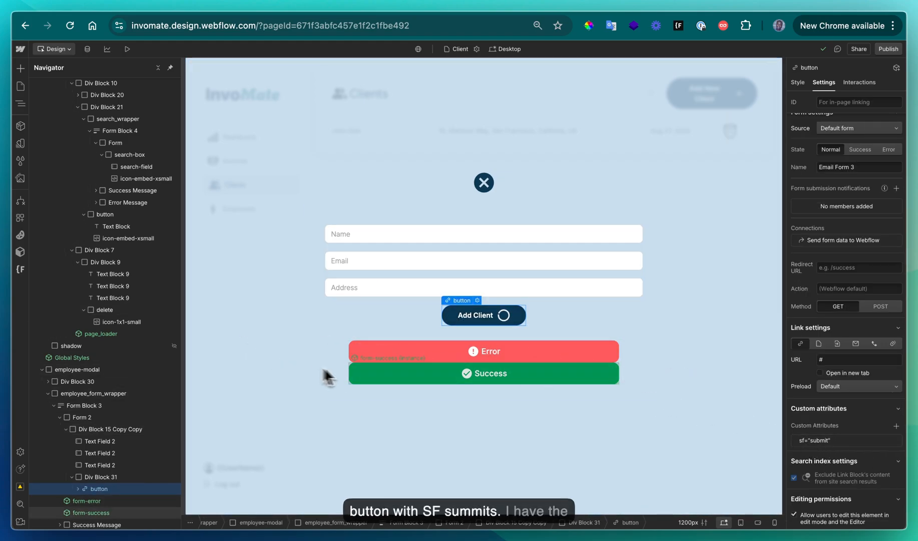
click(358, 356)
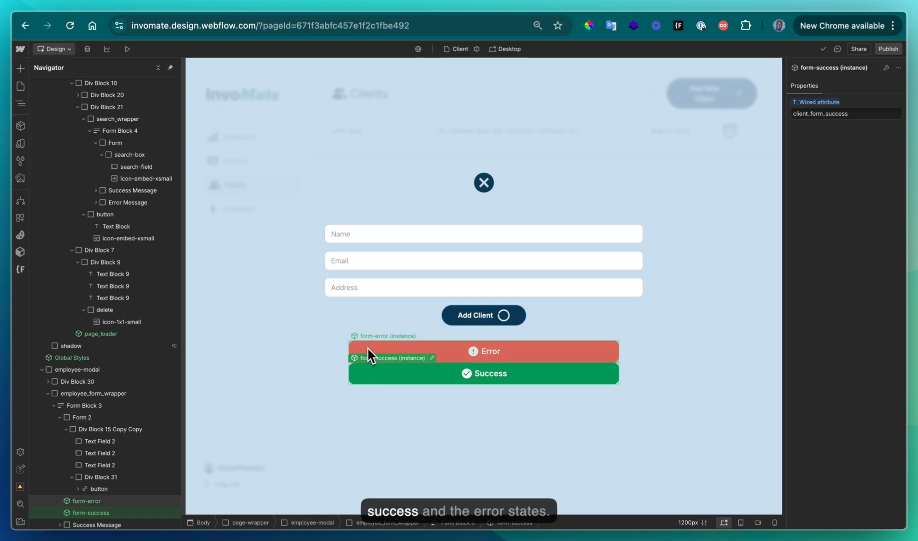
click(368, 349)
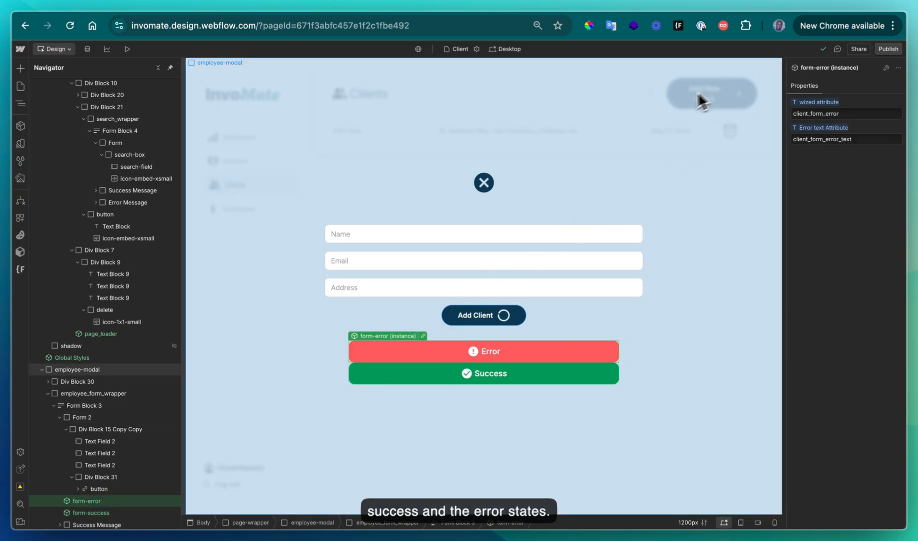
- Hide the employee-modal again by setting its display to None
click(573, 124)
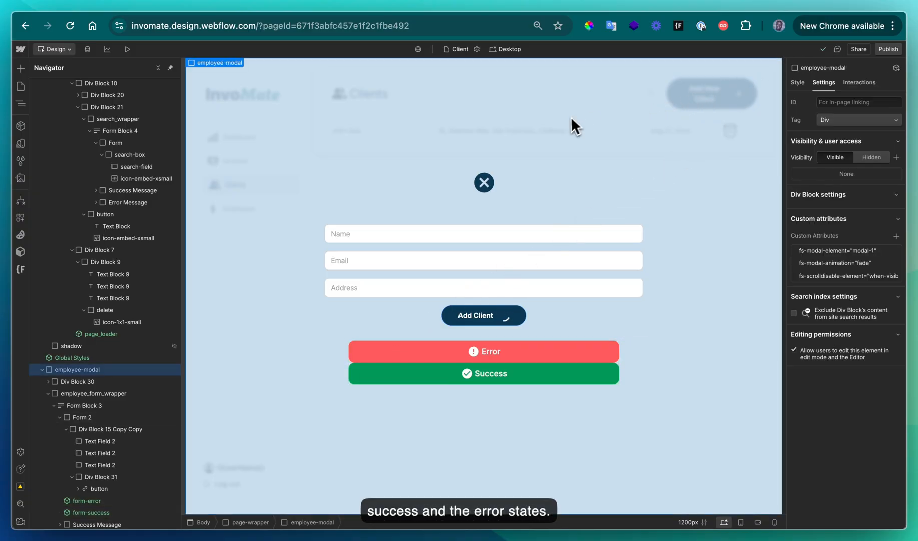
click(798, 83)
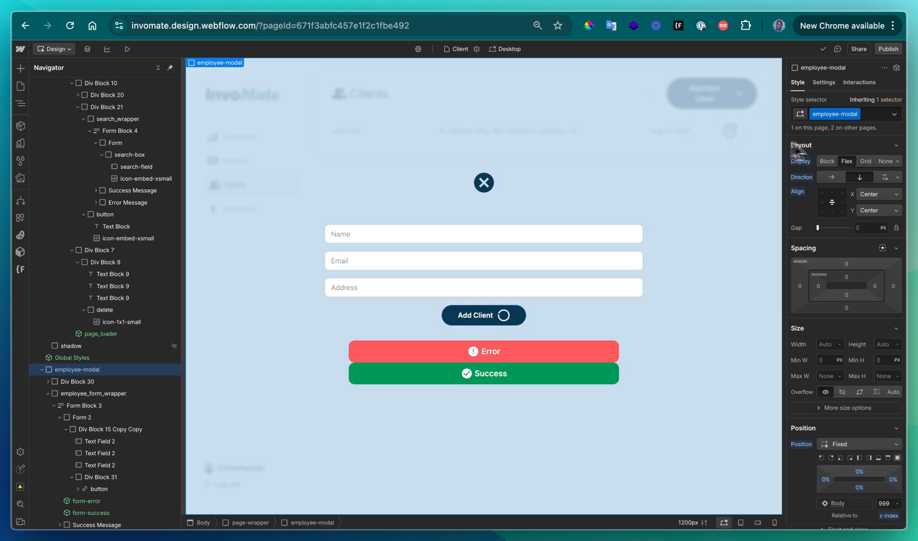
click(885, 161)
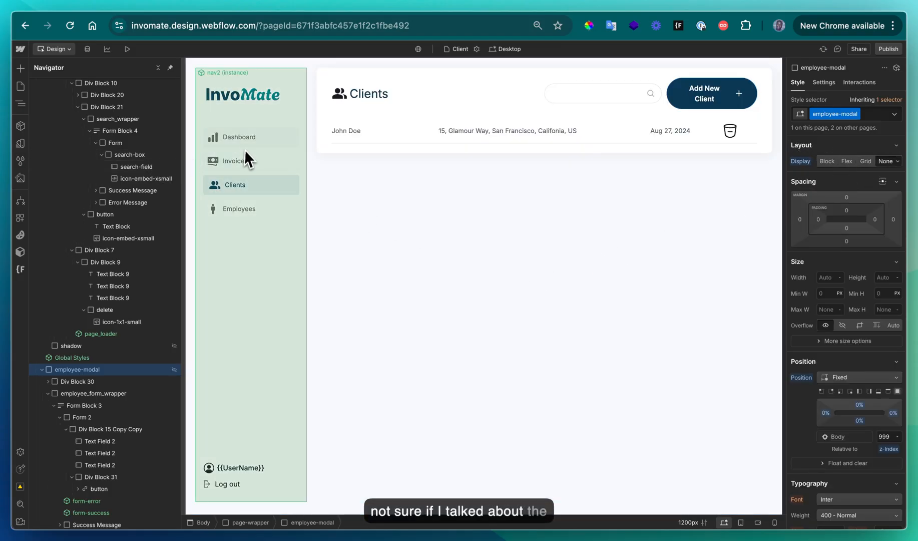
- Switch to the Wized configurator and open the Add New Employee form on the employee page
click(83, 7)
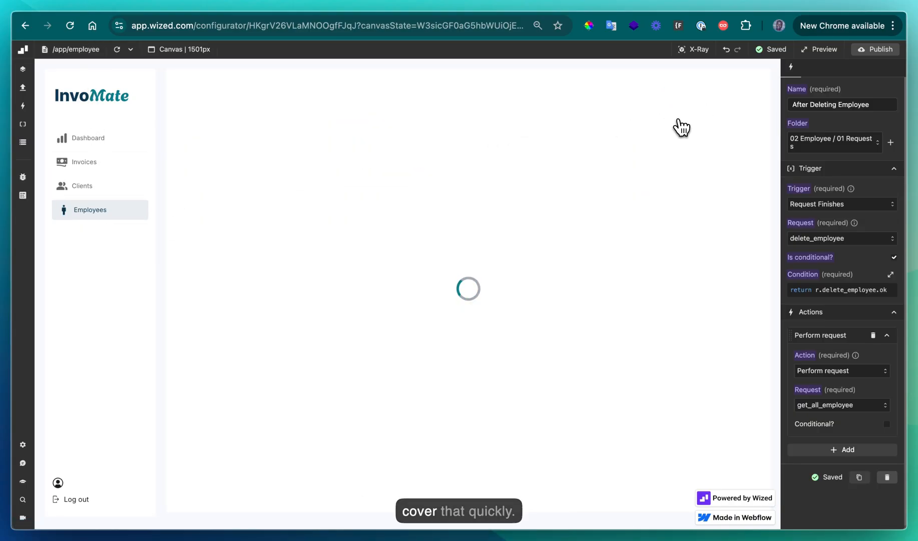
click(684, 89)
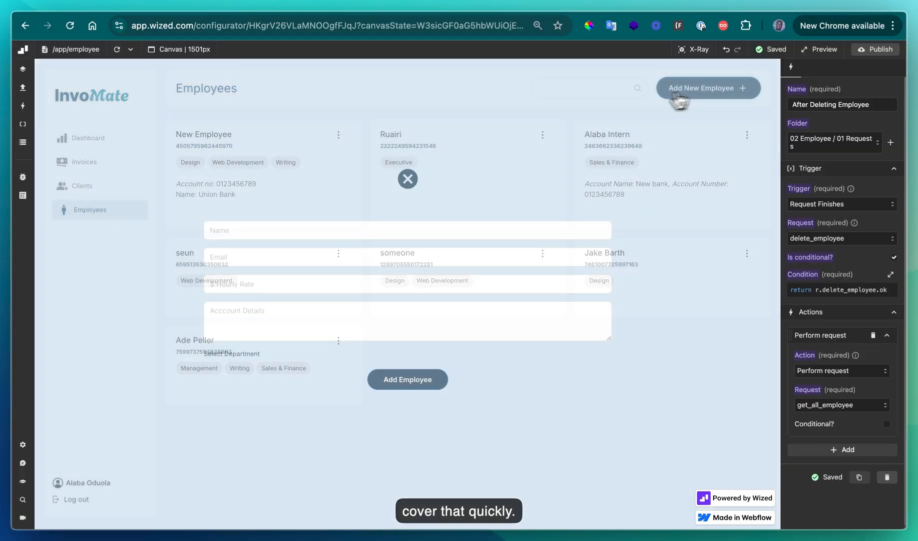
- Review the Render if condition of the employee_form_error element in the function editor
click(23, 124)
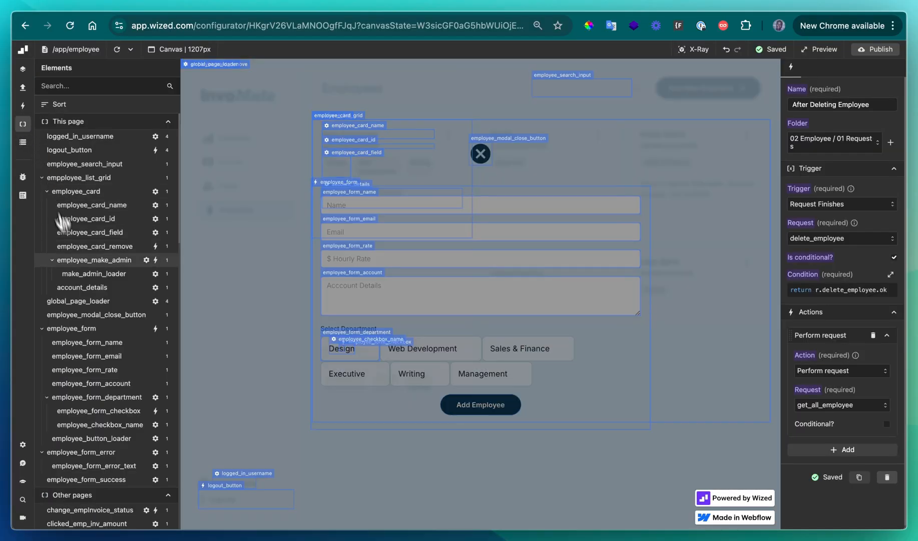
scroll(75, 267, down, 2)
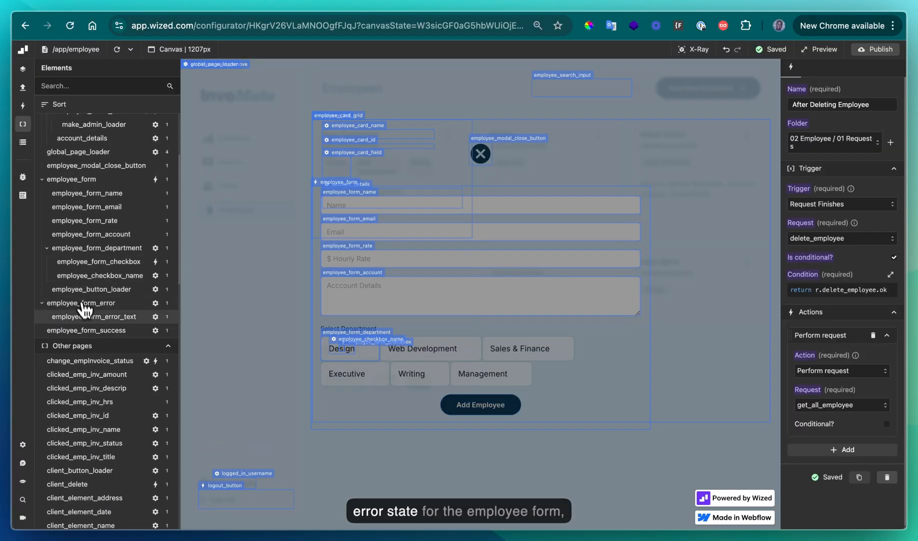
click(149, 303)
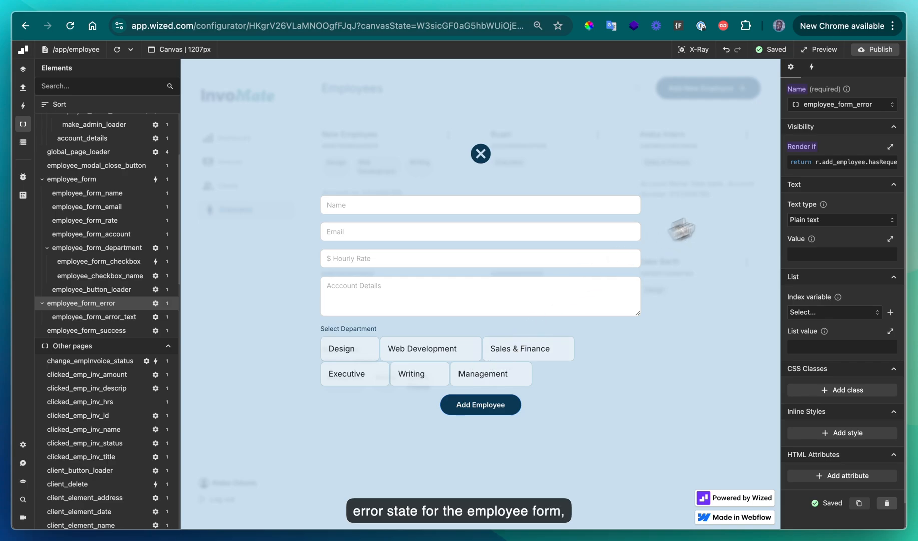
click(813, 164)
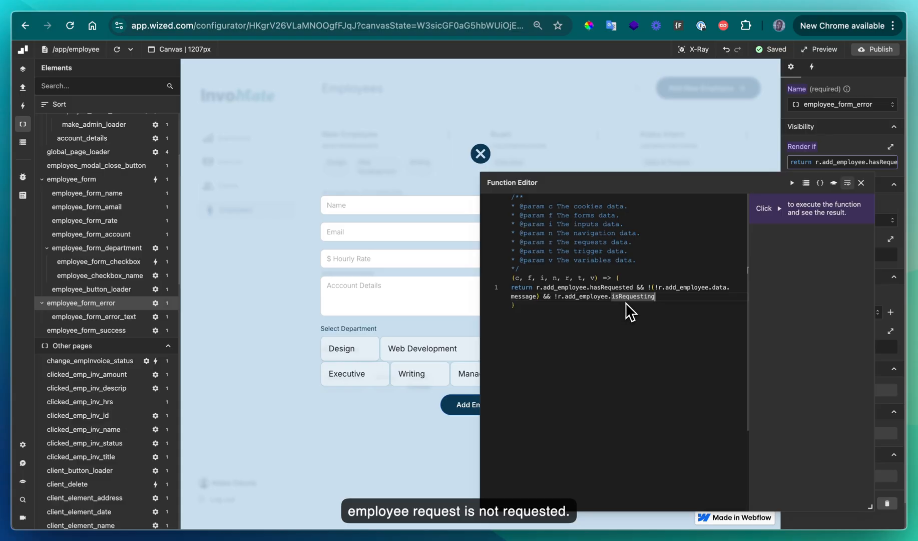
click(861, 182)
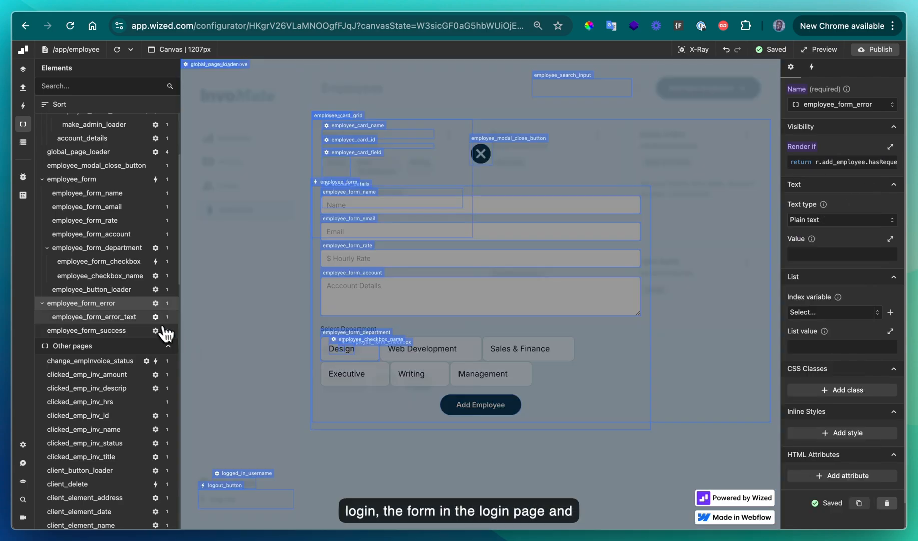
- Review the Value function of the employee_form_error_text element in the function editor
click(153, 319)
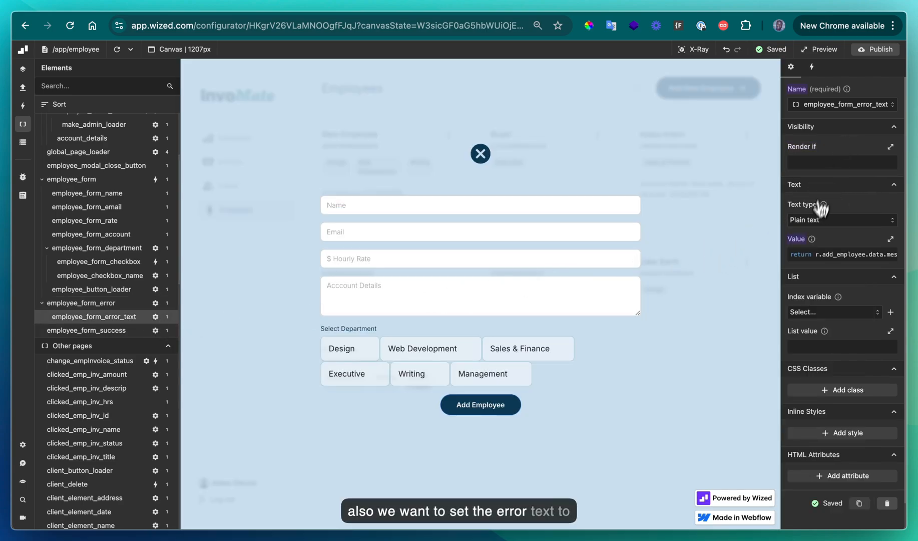
click(818, 254)
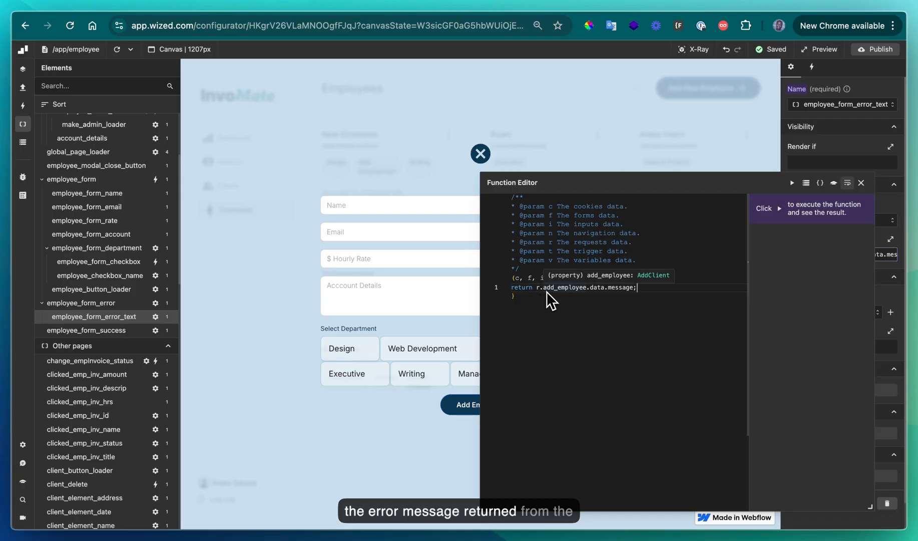
click(861, 183)
- Review the Render if condition of the employee_form_success element and close the Add Employee form
click(72, 329)
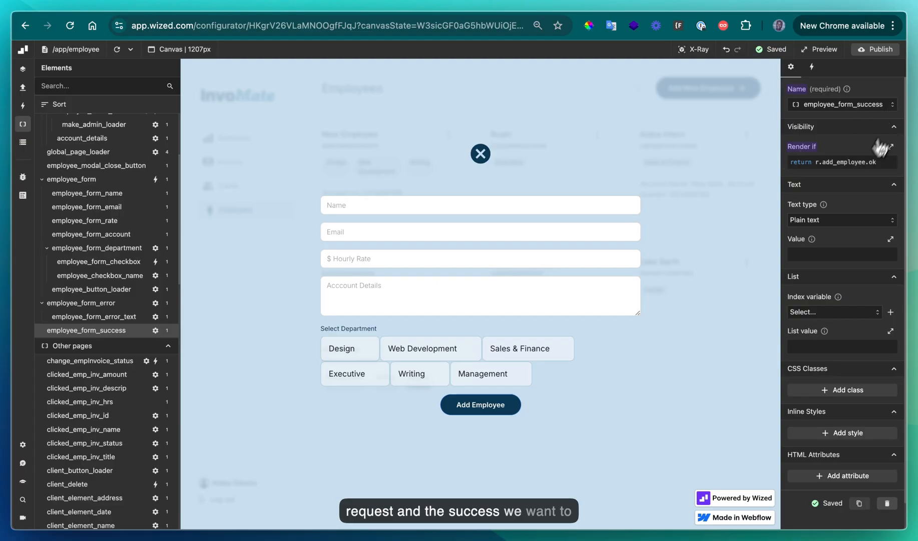
click(853, 163)
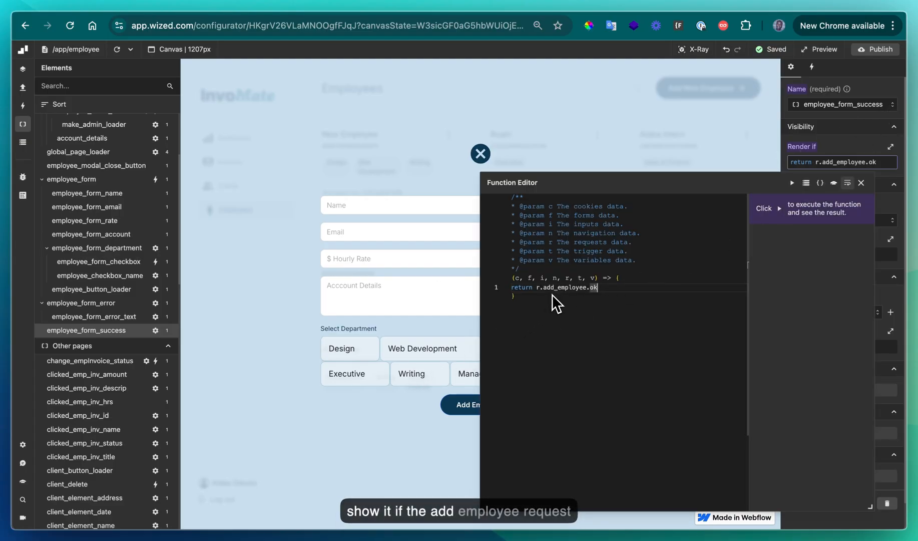
click(861, 182)
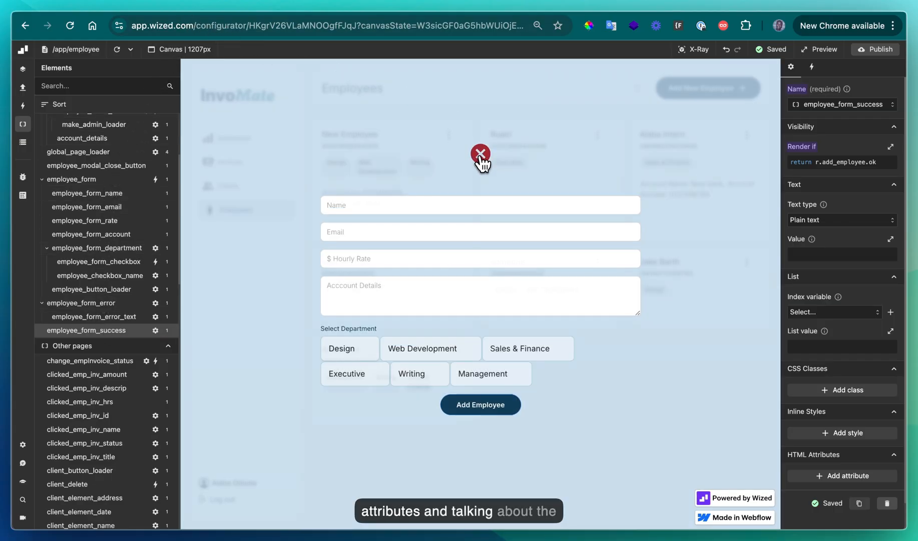
click(482, 155)
- Switch to the Webflow designer and examine the wized-cloak styles in the site's head code through Finsweet's Custom Code tool
click(124, 8)
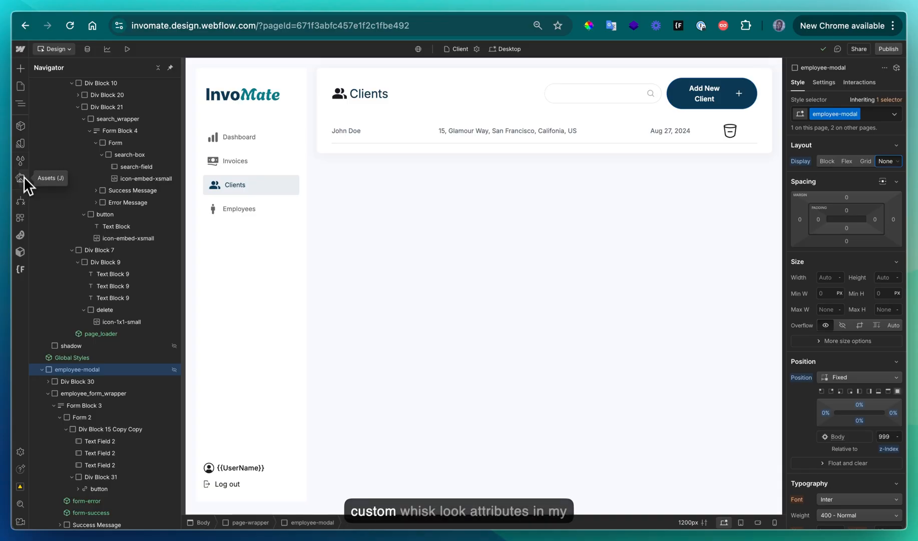
click(20, 269)
click(100, 191)
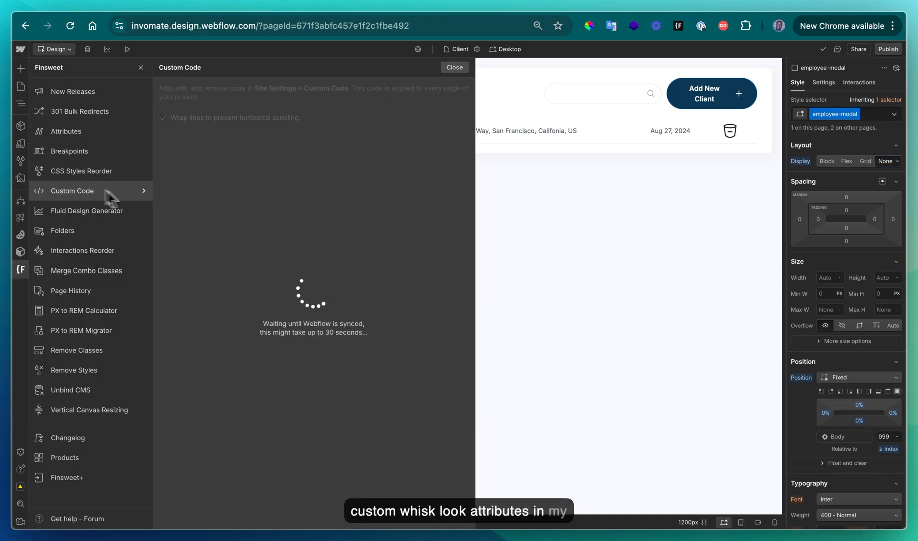
scroll(247, 246, down, 3)
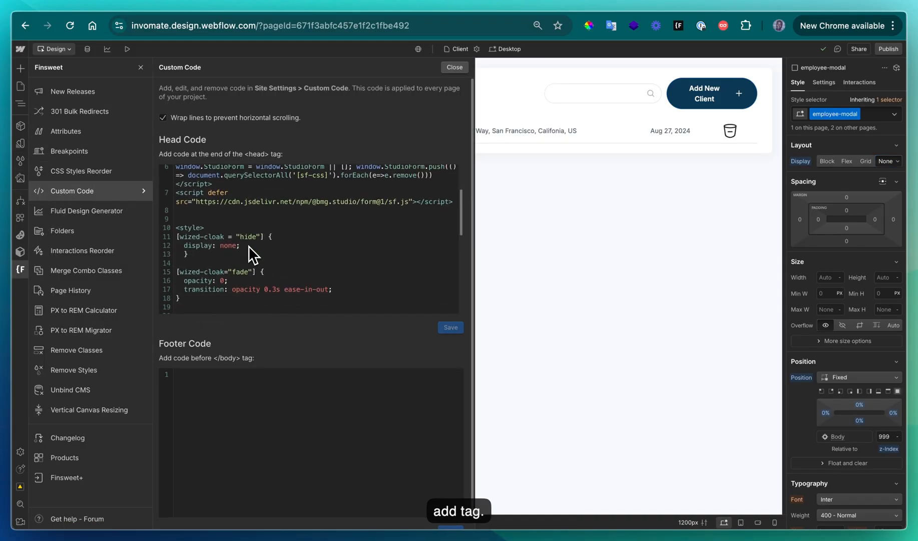
scroll(239, 242, down, 4)
scroll(238, 241, up, 4)
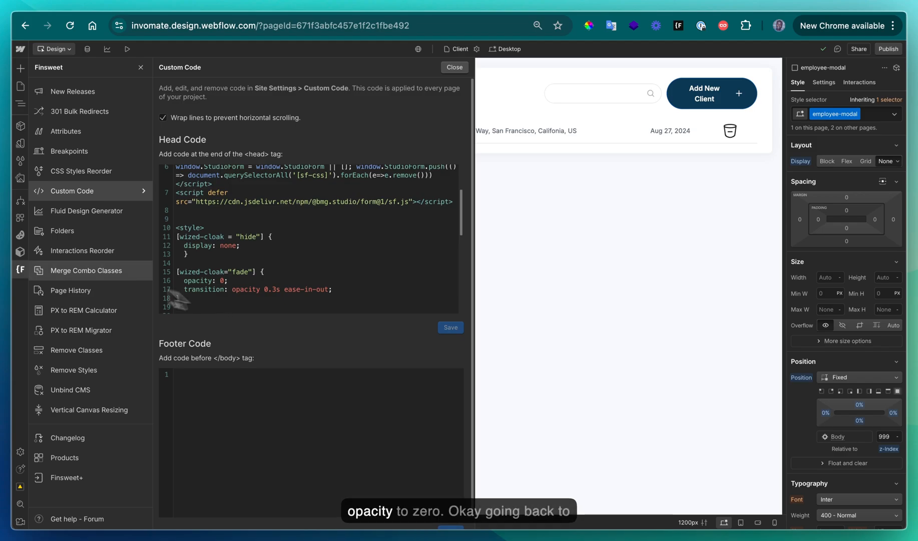
click(20, 269)
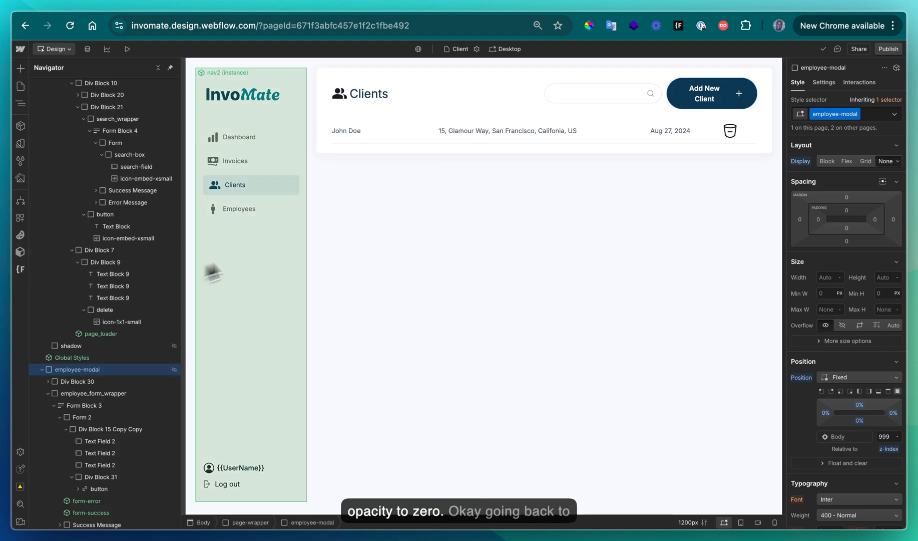
- Inspect the client row and the Add New Client button on the Clients page
click(466, 127)
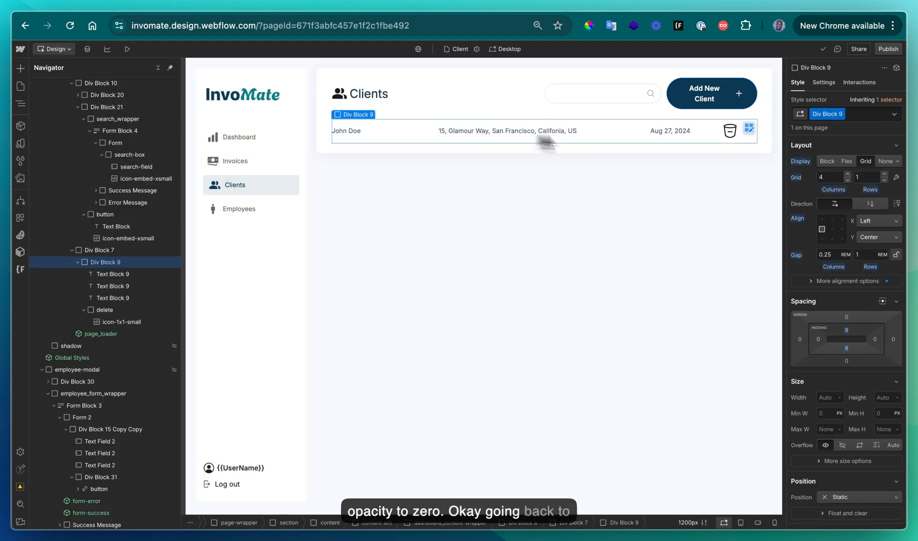
click(672, 100)
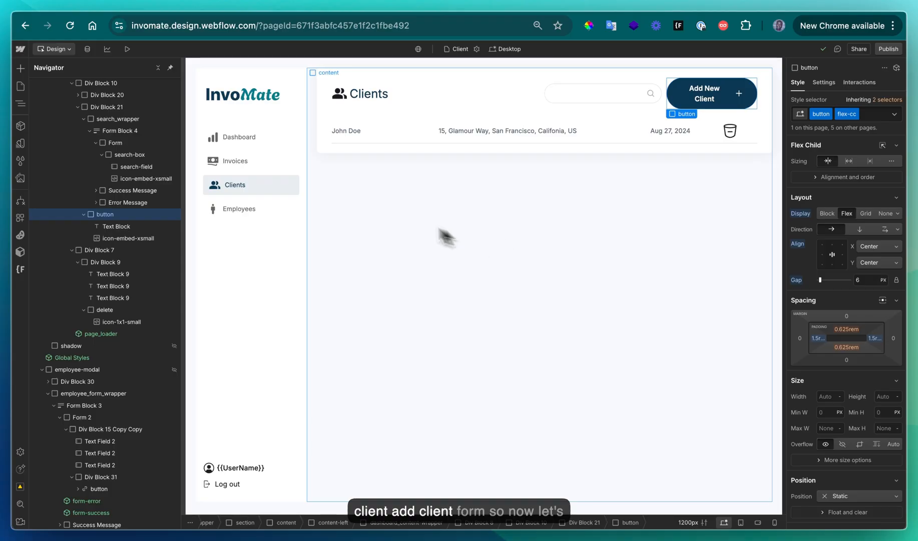
click(412, 142)
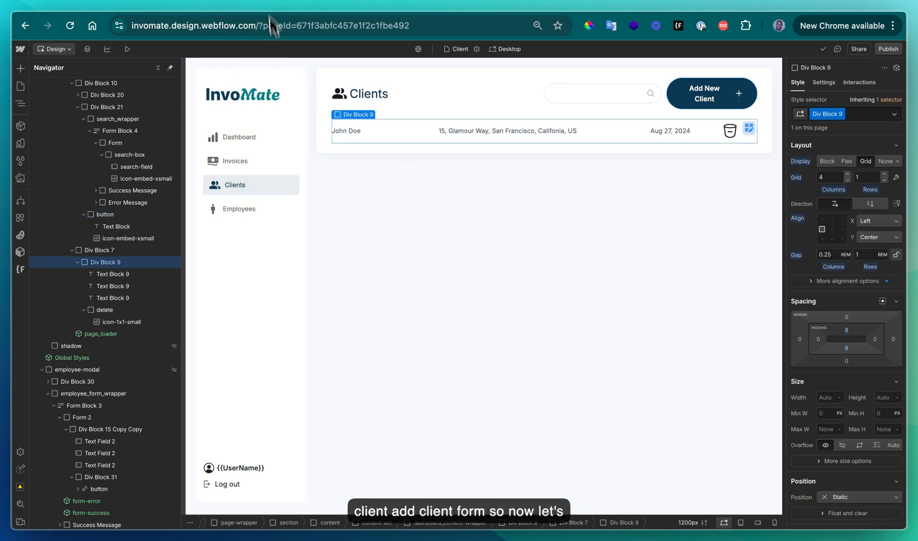
- Switch to Xano, look over the Invo Main API group and view the clients database table
click(303, 2)
click(150, 86)
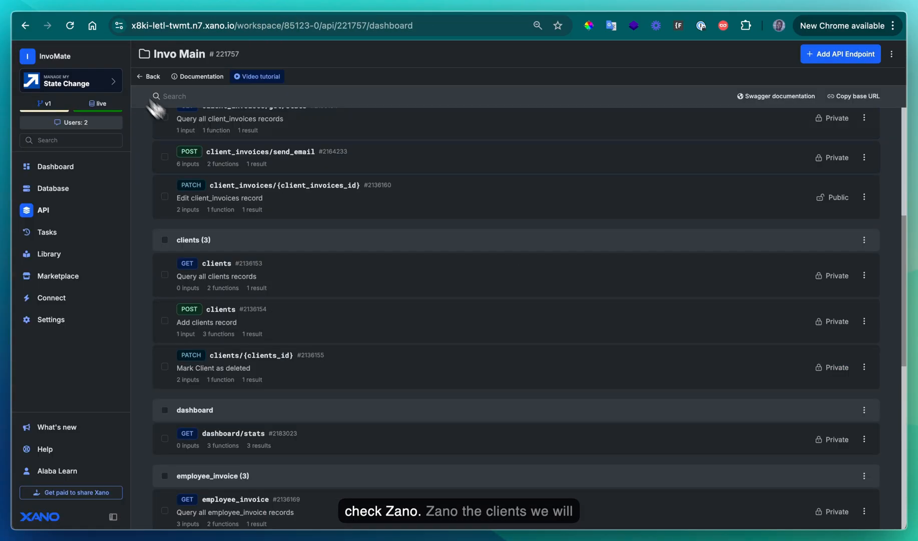
scroll(277, 252, down, 4)
scroll(277, 251, up, 9)
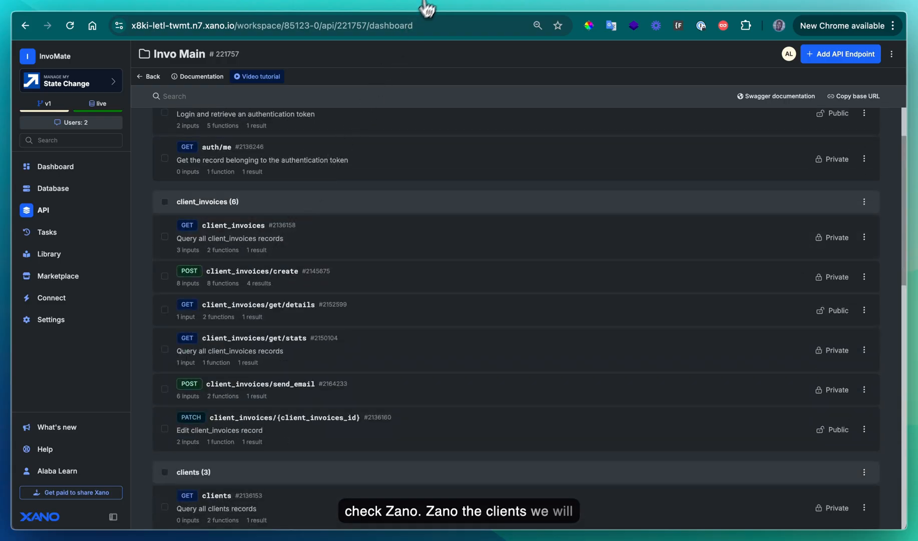
click(410, 5)
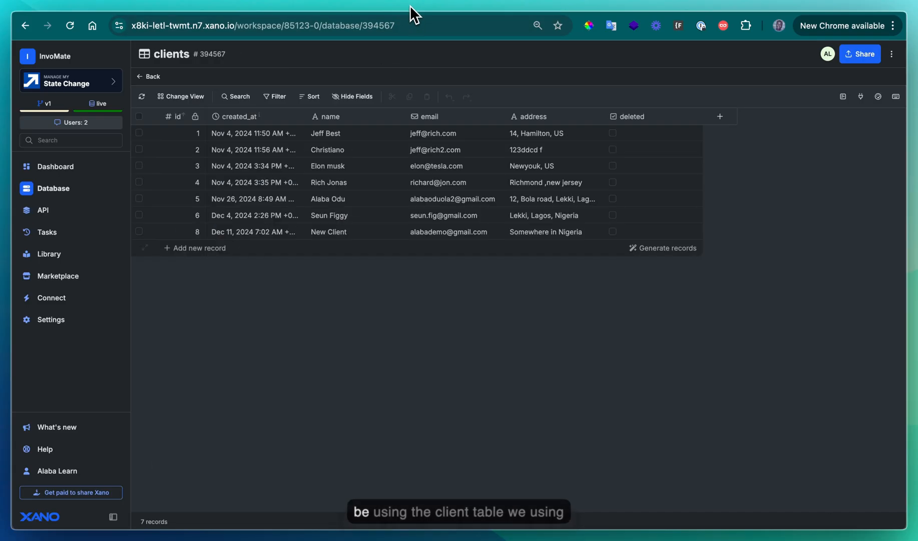
click(152, 76)
click(439, 219)
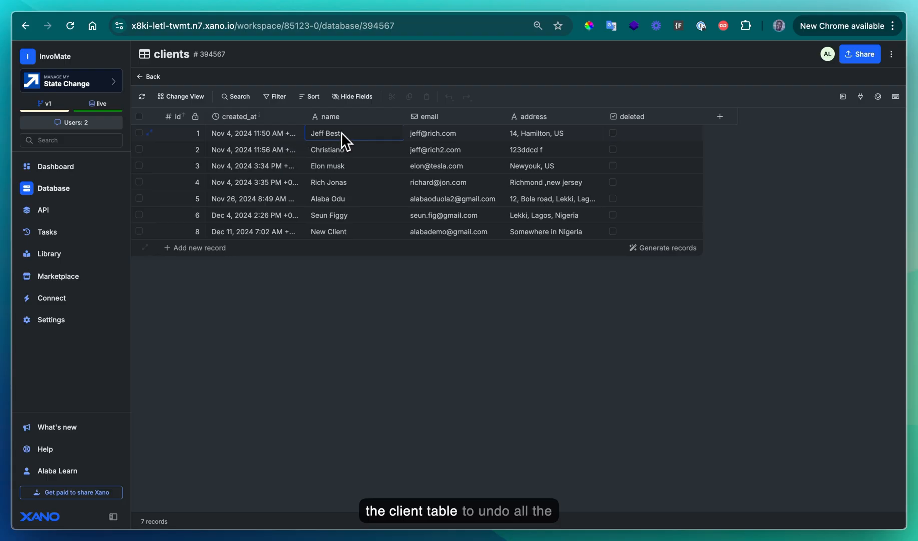
- Find the clients endpoints in the Invo Main API group and open the GET clients endpoint
click(348, 6)
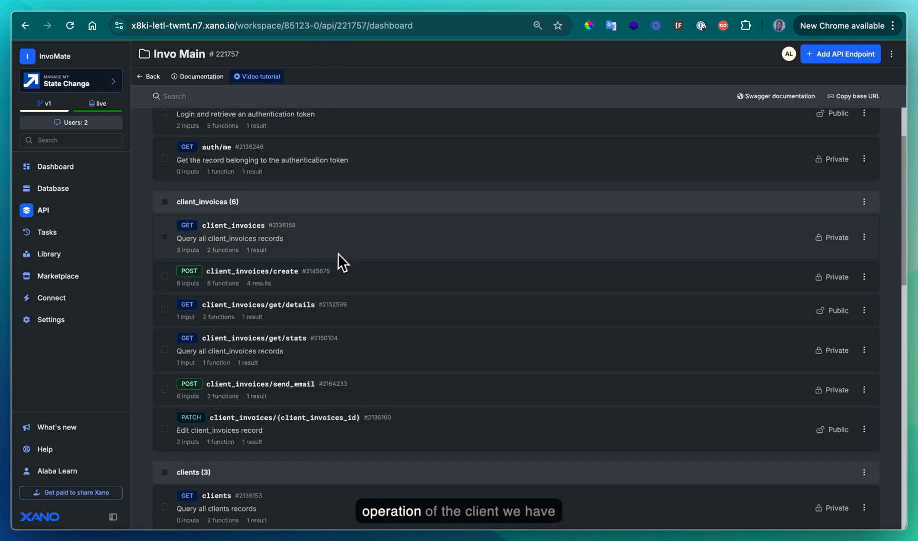
scroll(340, 247, down, 7)
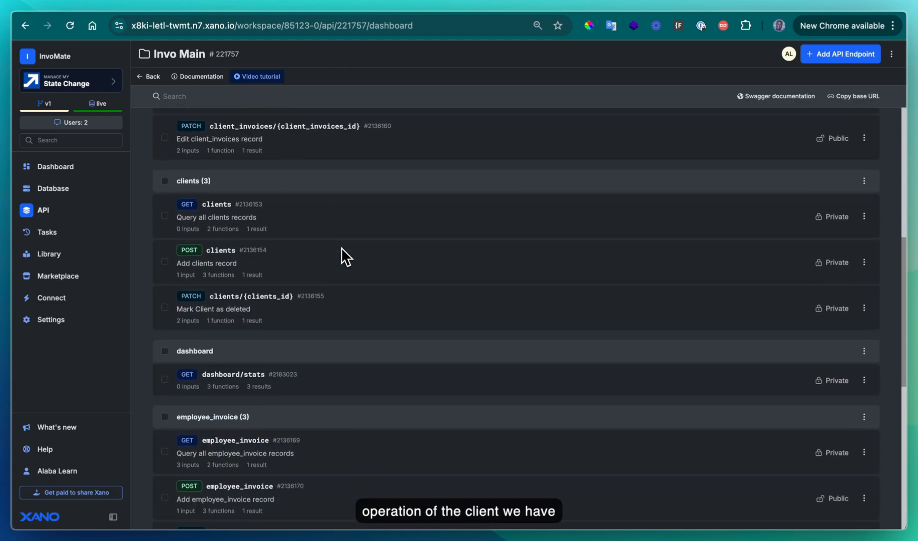
scroll(347, 262, down, 2)
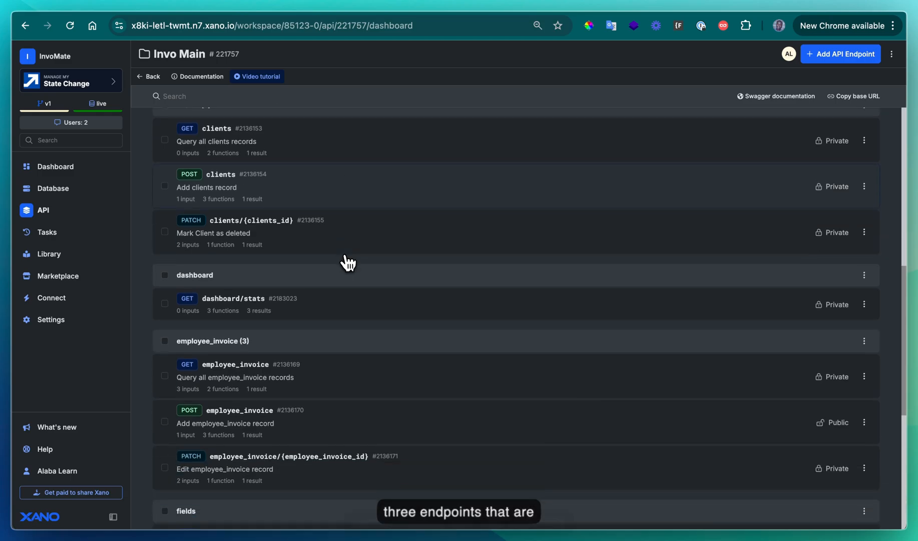
scroll(348, 263, up, 2)
click(337, 226)
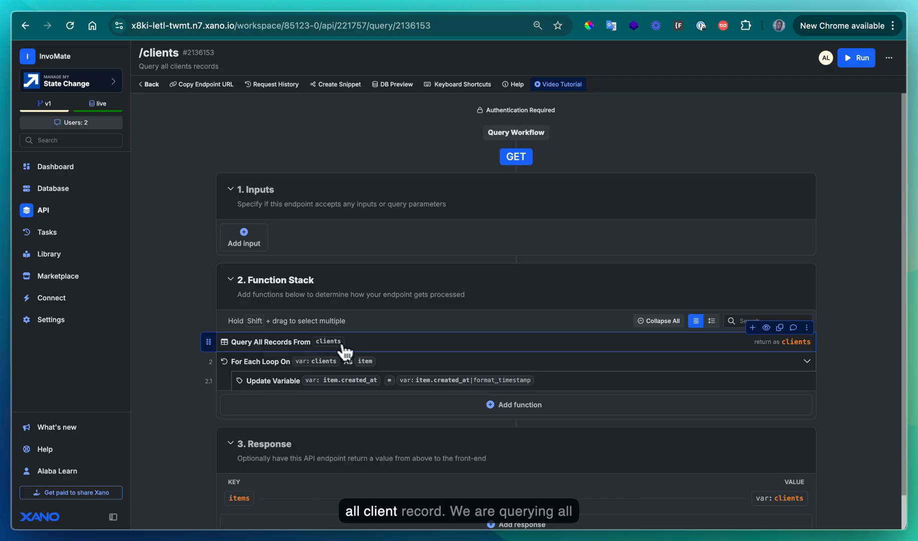
- Examine the custom query filter, output fields and return sorting of the Query All Records From clients function
click(367, 345)
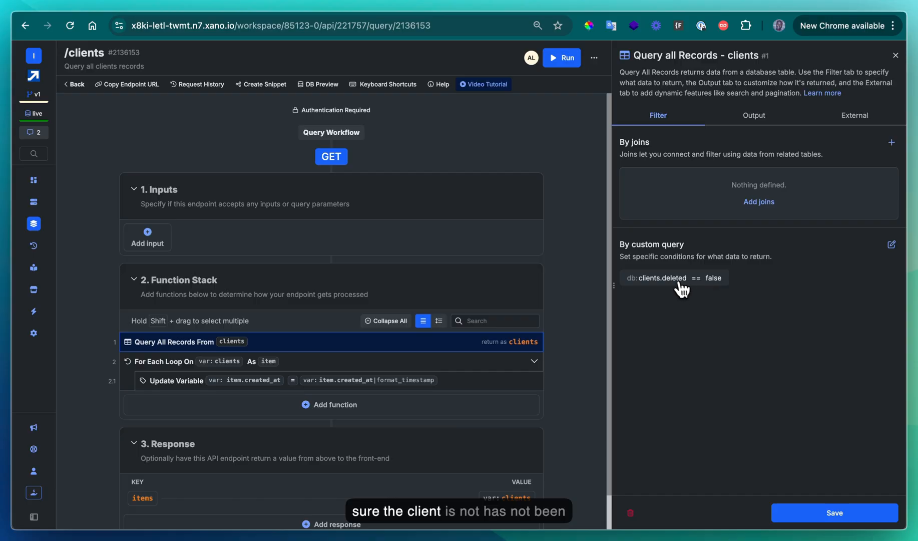
click(746, 118)
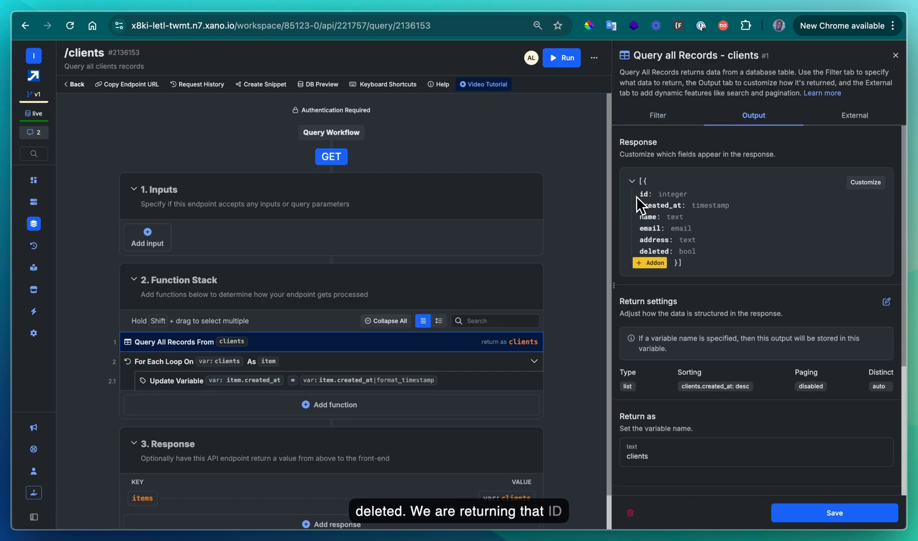
scroll(644, 230, down, 2)
scroll(642, 266, down, 2)
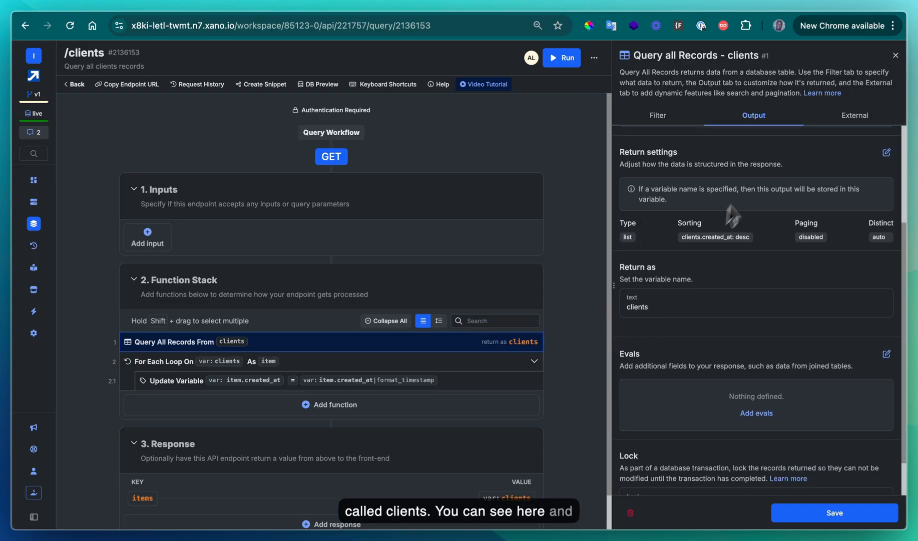
click(733, 243)
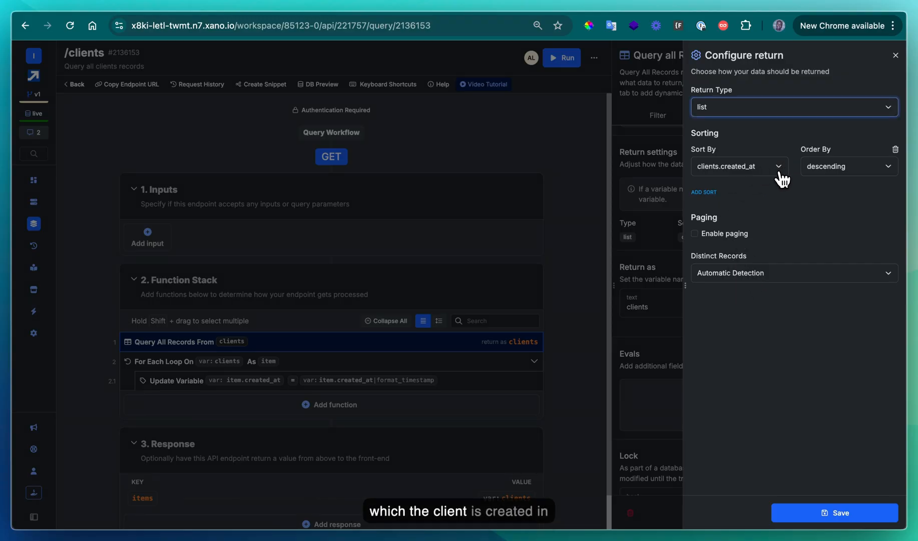
click(895, 55)
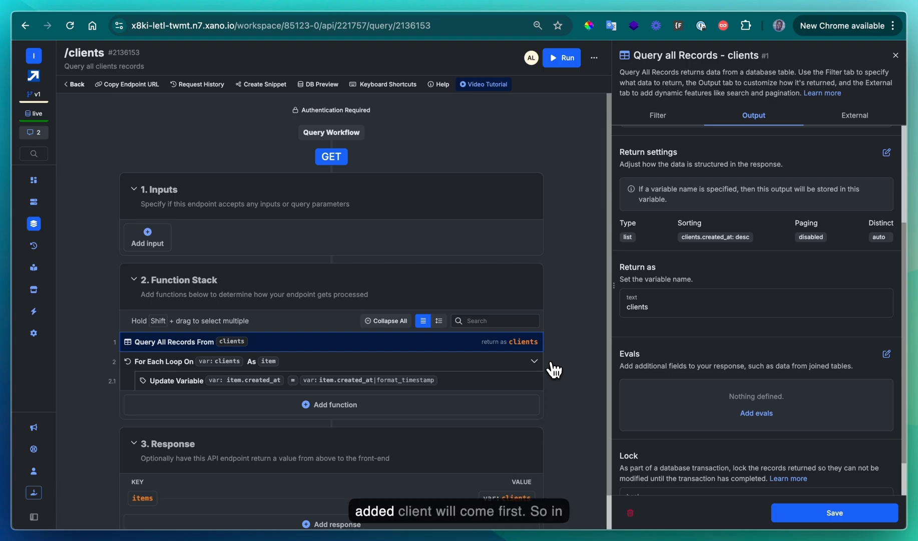
- Review the For Each loop and its Update Variable function for item.created_at in the function stack's expanded view
click(313, 372)
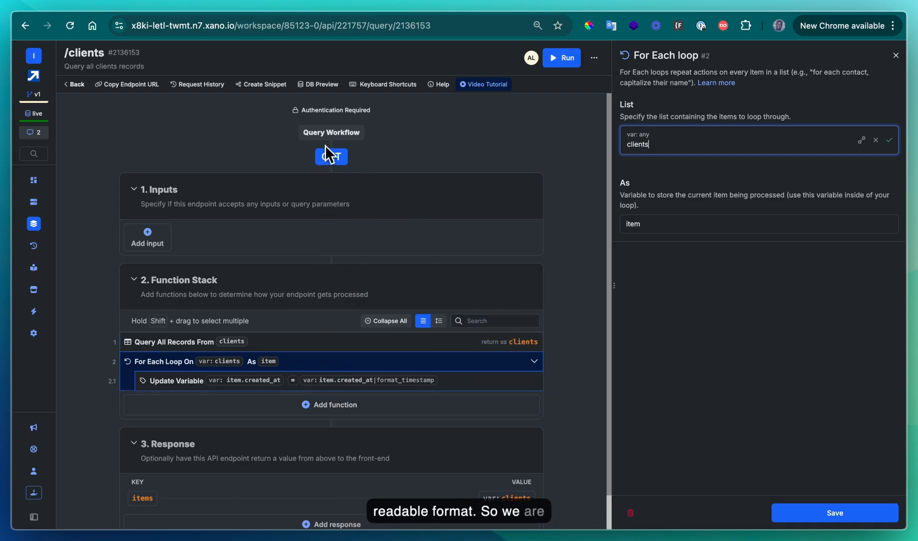
click(353, 381)
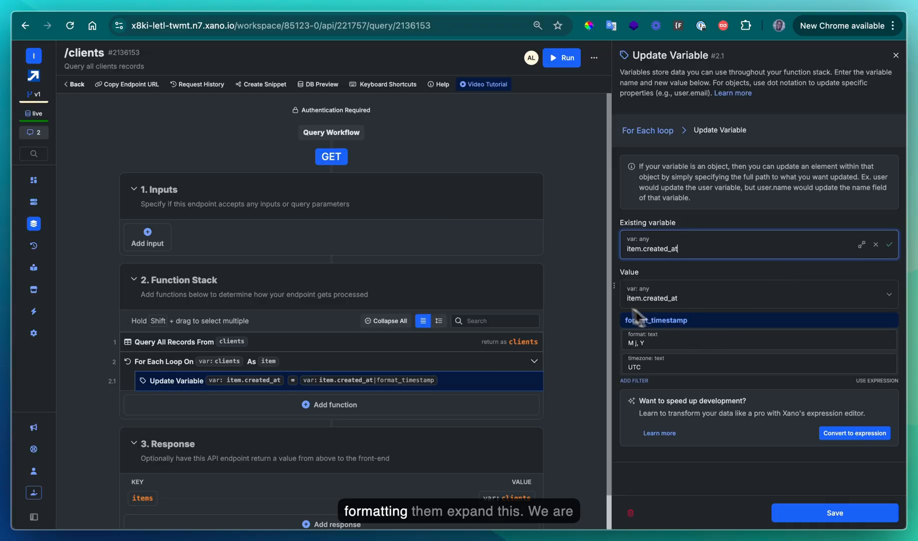
click(439, 320)
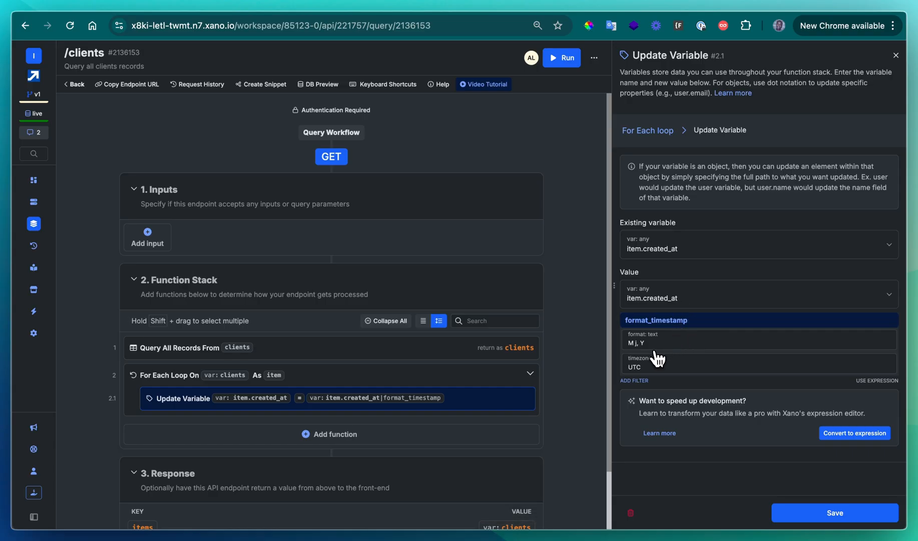
- Consult the Timestamp Format Options page in the Xano documentation for the date format characters and return to the clients endpoint
click(345, 1)
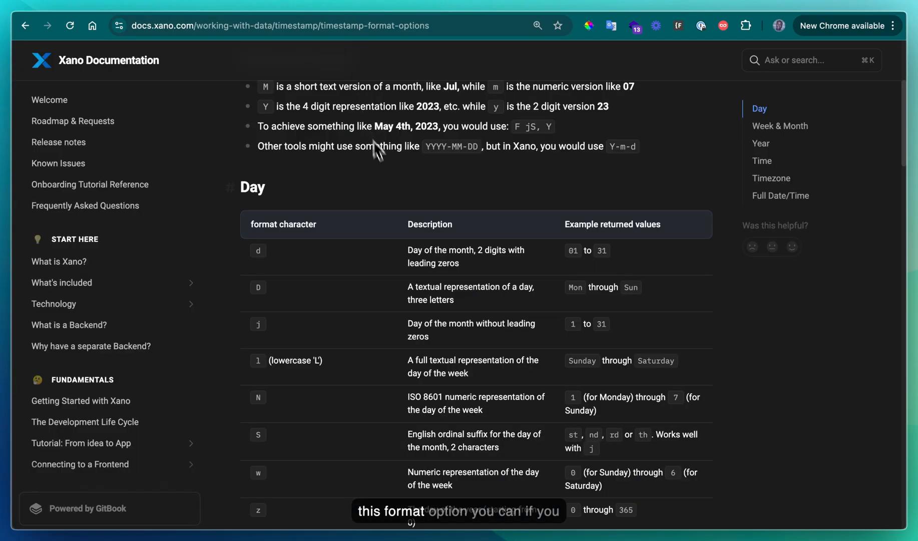
scroll(381, 155, up, 5)
scroll(406, 197, down, 2)
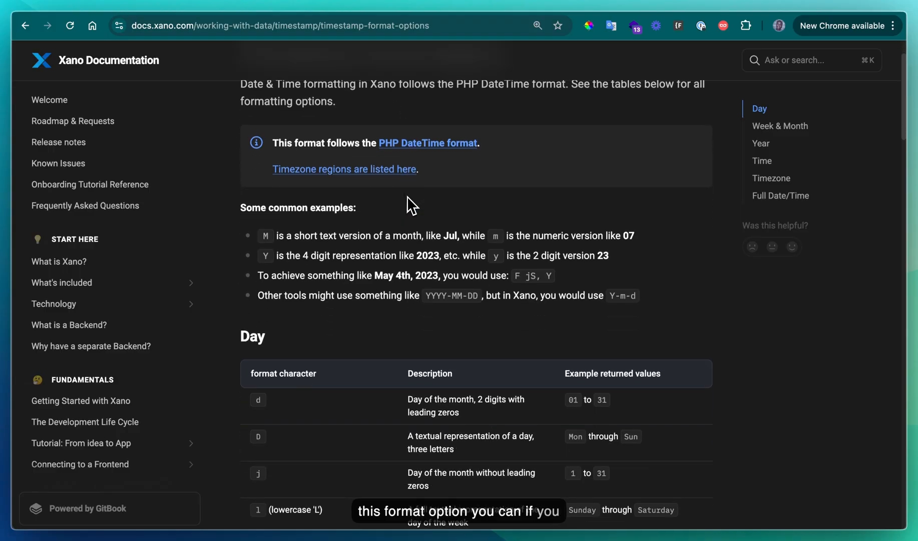
scroll(406, 197, up, 2)
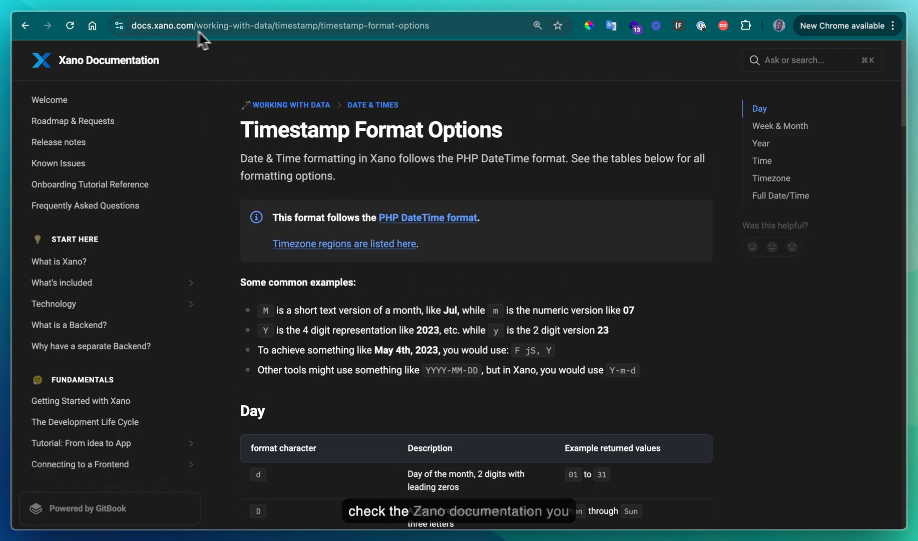
scroll(361, 187, down, 5)
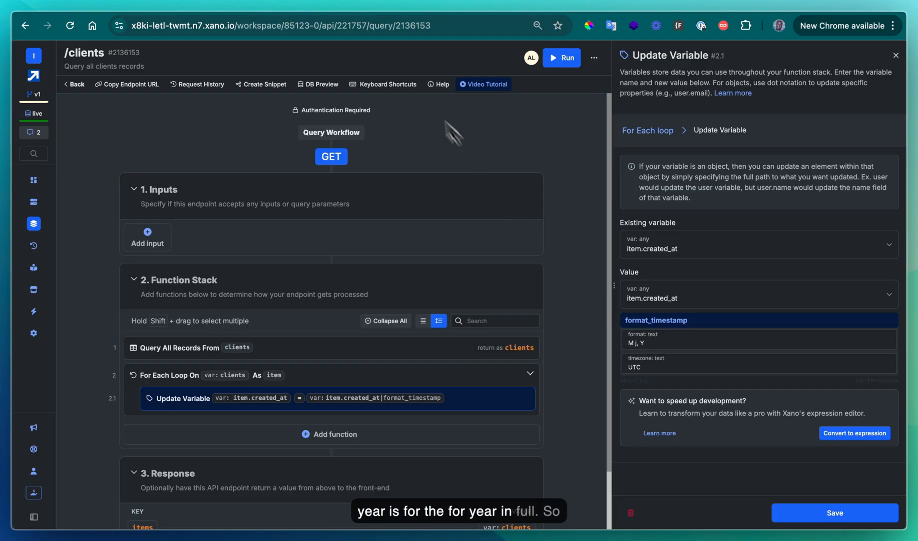
click(363, 4)
scroll(411, 243, down, 3)
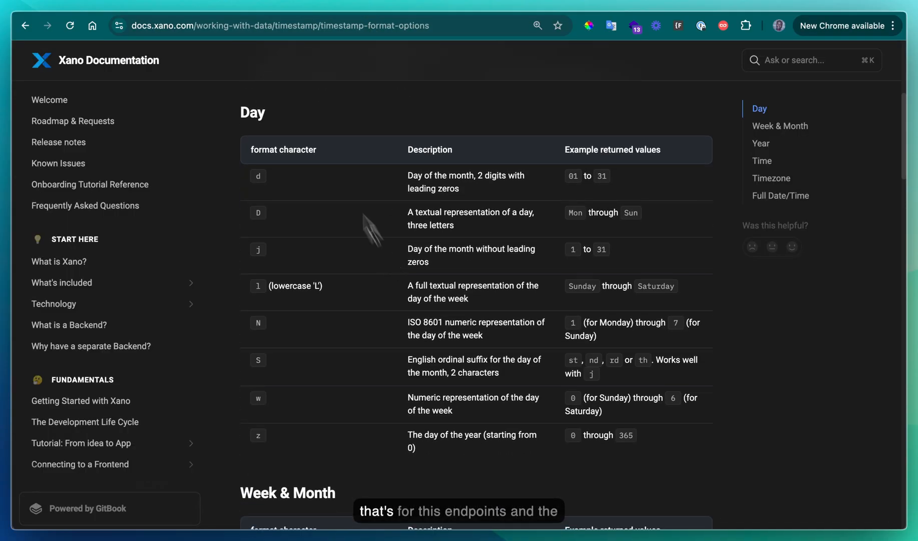
click(306, 7)
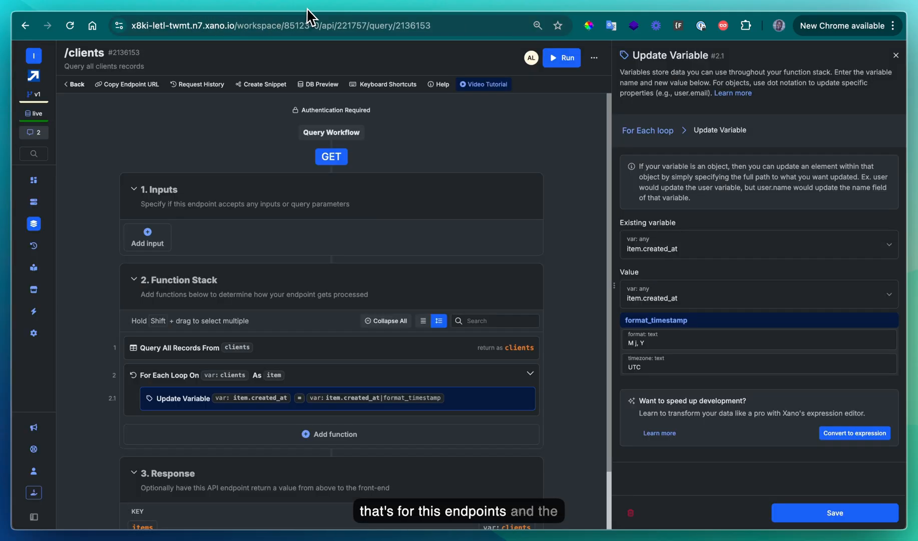
- Open the POST clients endpoint and review its Get Record, Precondition and Add Record functions
click(74, 84)
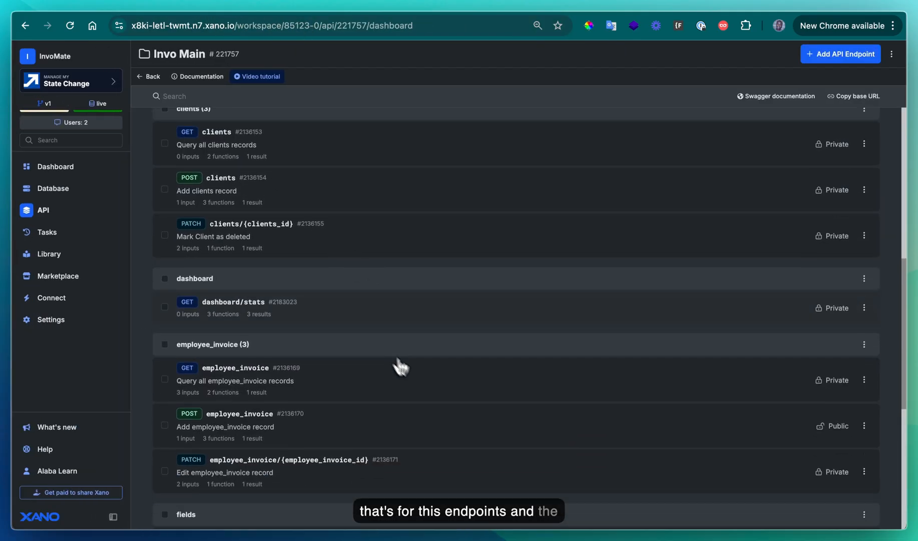
click(324, 240)
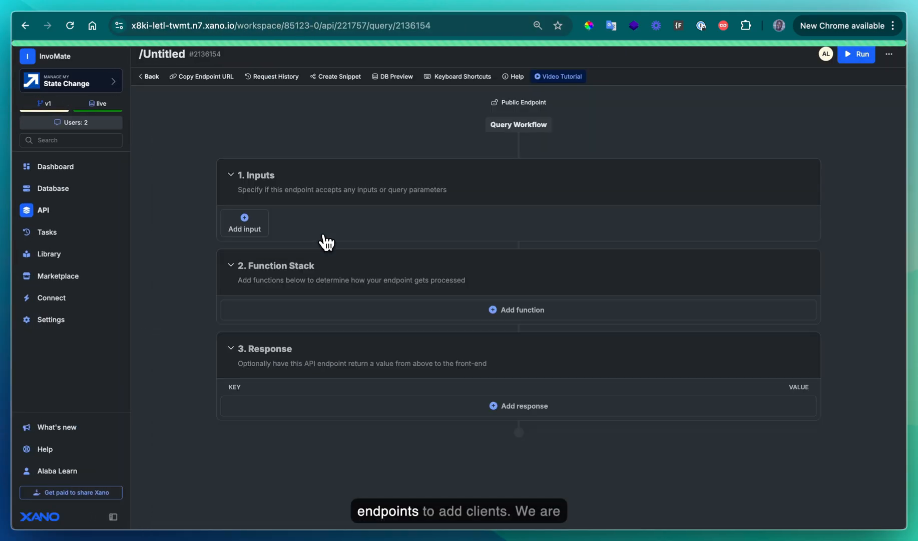
scroll(324, 236, down, 1)
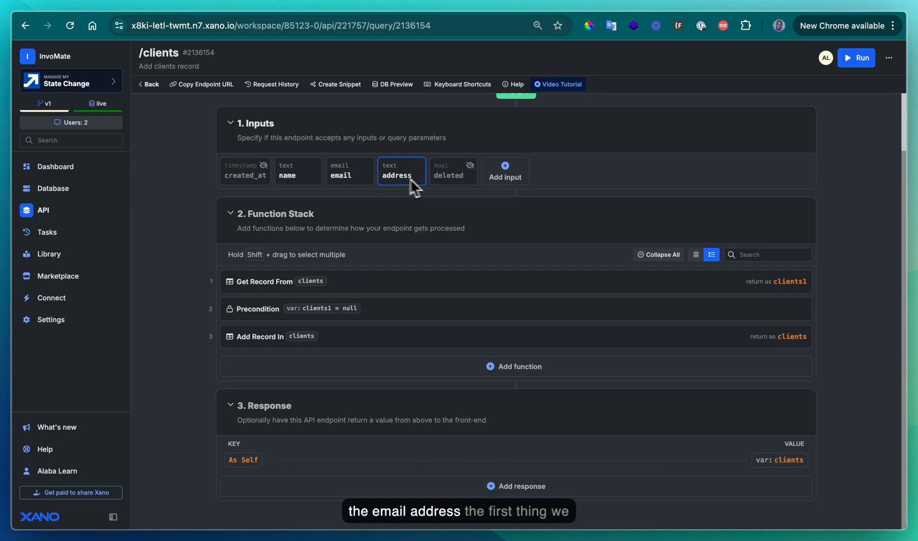
click(395, 289)
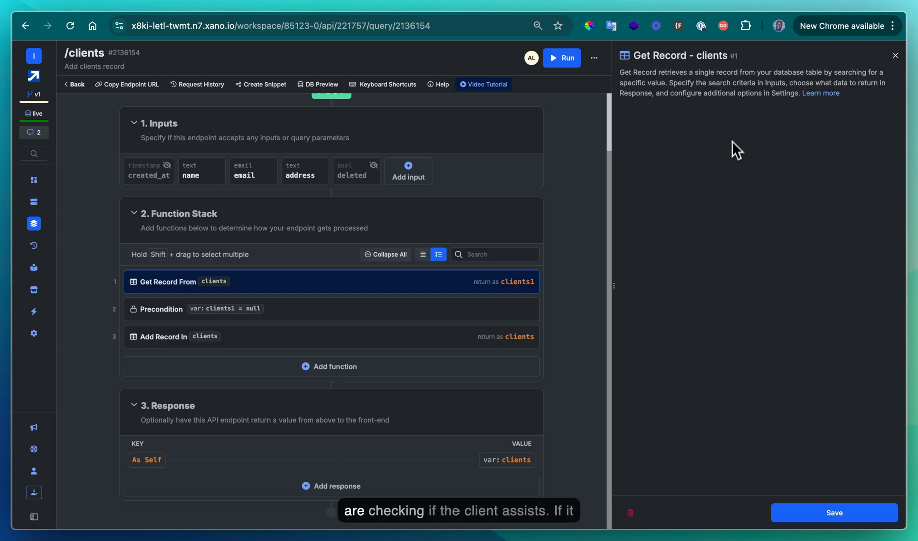
click(366, 315)
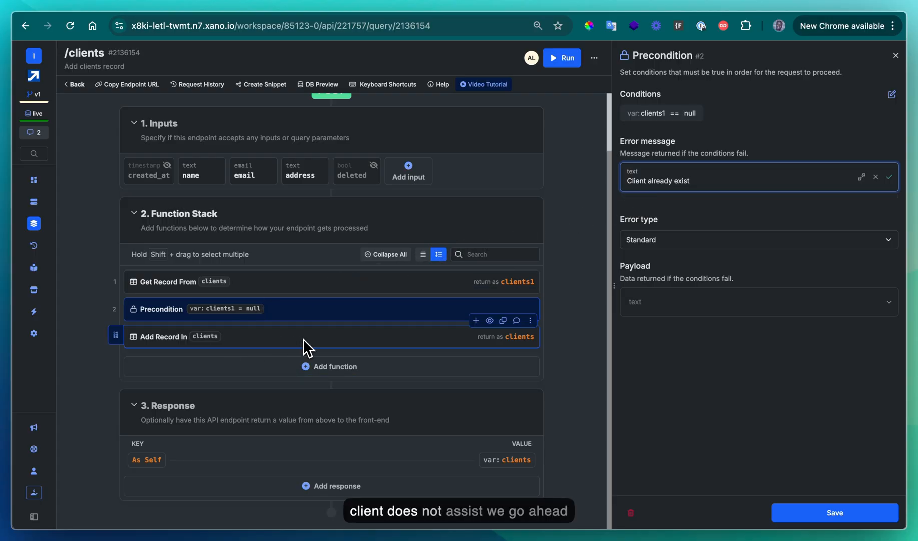
click(285, 343)
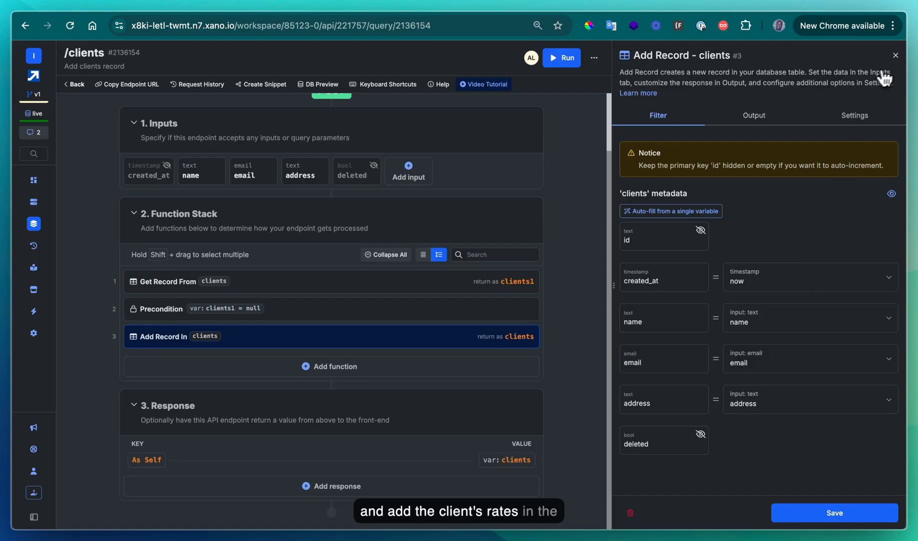
click(895, 55)
- Open the PATCH clients/{clients_id} endpoint, examine its Edit Record function's record lookup and clients metadata, and return to the Invo Main group
click(150, 84)
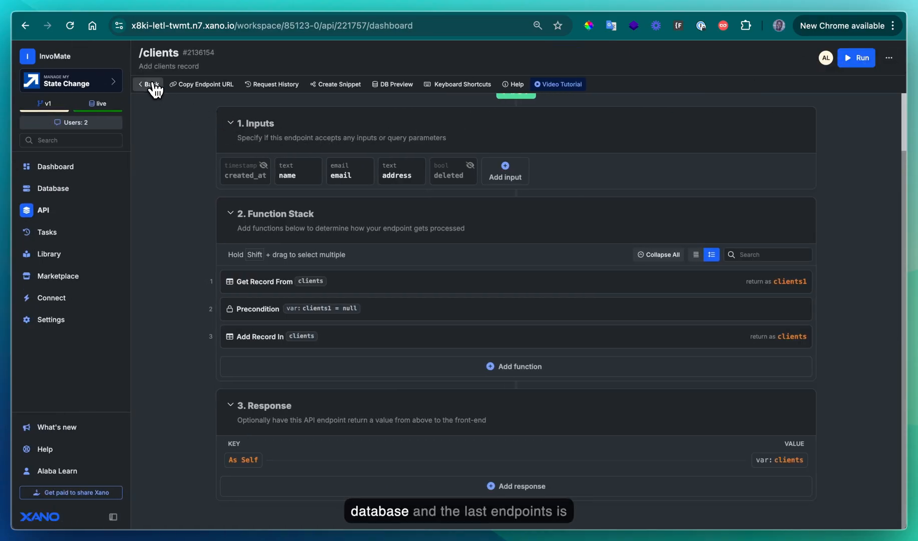
scroll(318, 311, down, 2)
scroll(328, 306, up, 2)
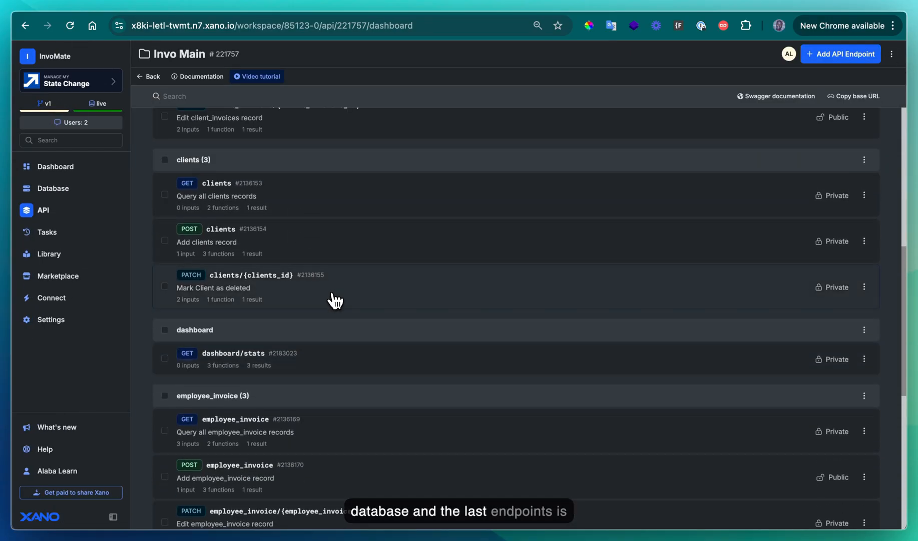
click(334, 300)
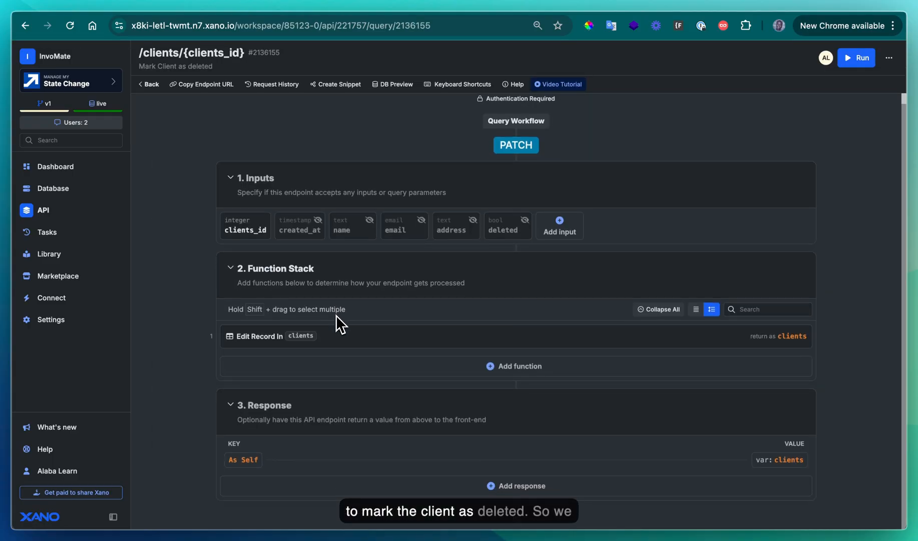
click(318, 338)
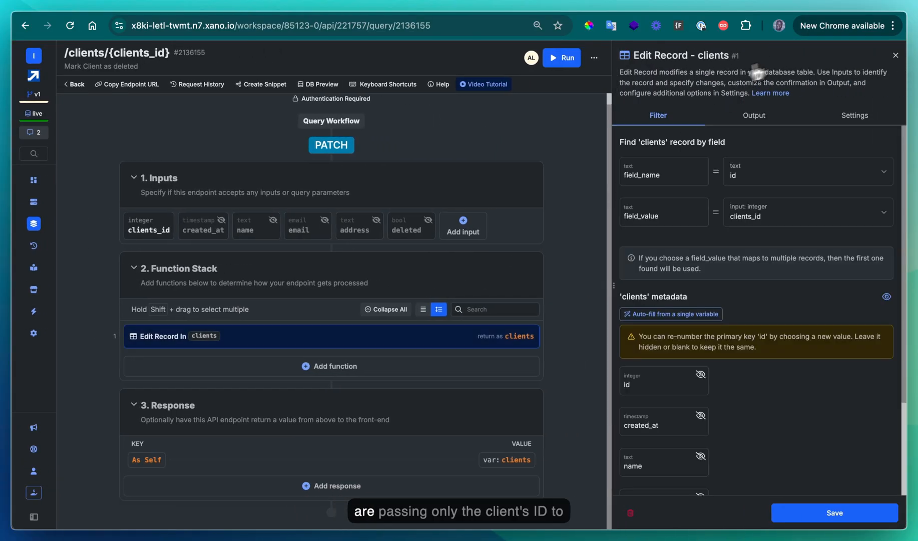
scroll(653, 205, down, 5)
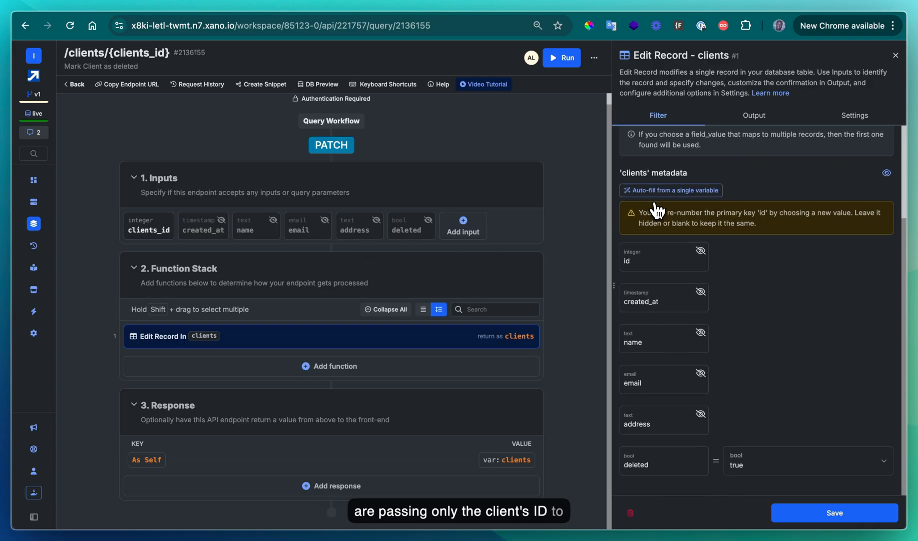
scroll(658, 210, up, 3)
scroll(658, 210, up, 2)
scroll(657, 211, down, 4)
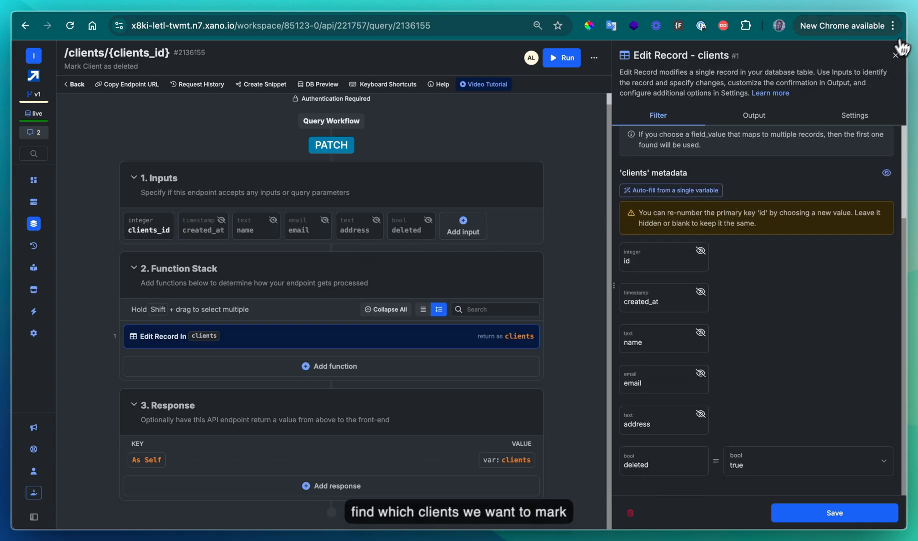
click(896, 57)
click(155, 84)
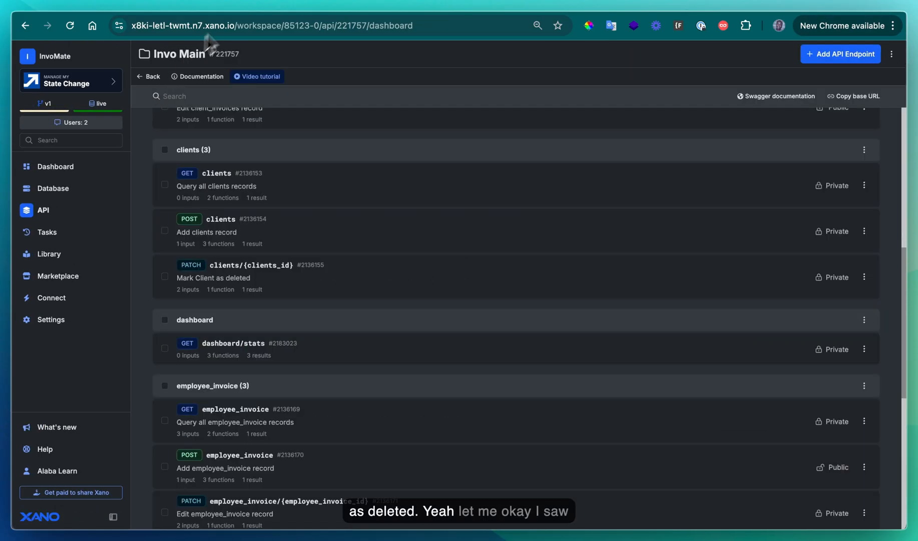
- Switch to Webflow and review the custom code before the </body> tag in the Client and Employee page settings
click(356, 8)
click(297, 8)
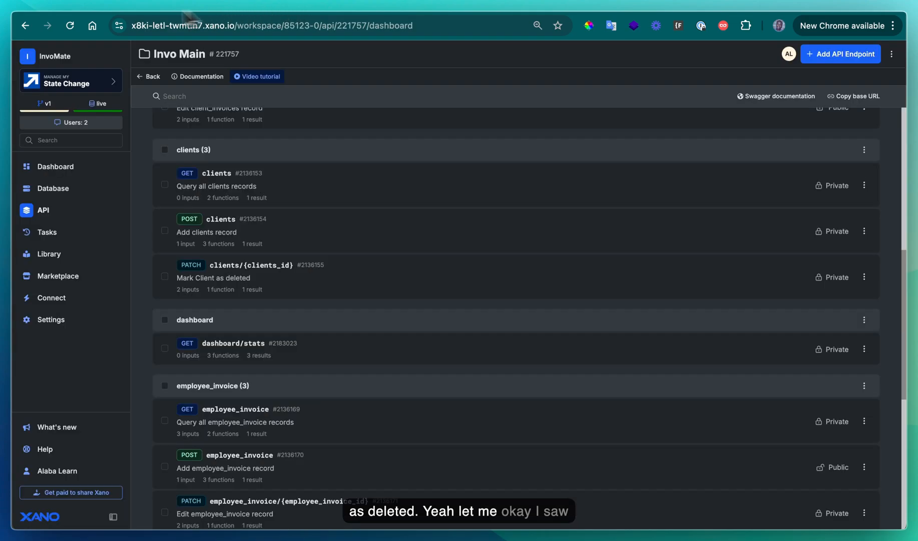
click(95, 8)
click(126, 6)
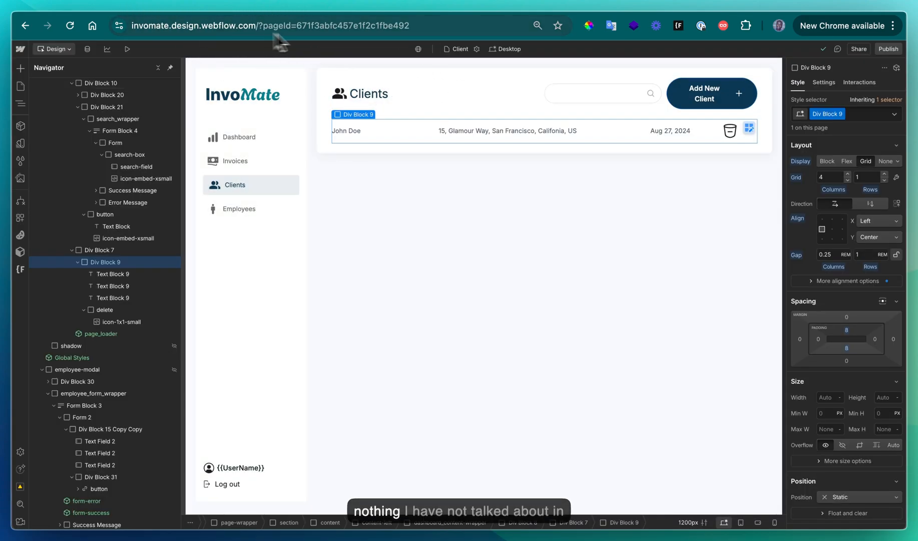
click(477, 49)
scroll(284, 252, down, 20)
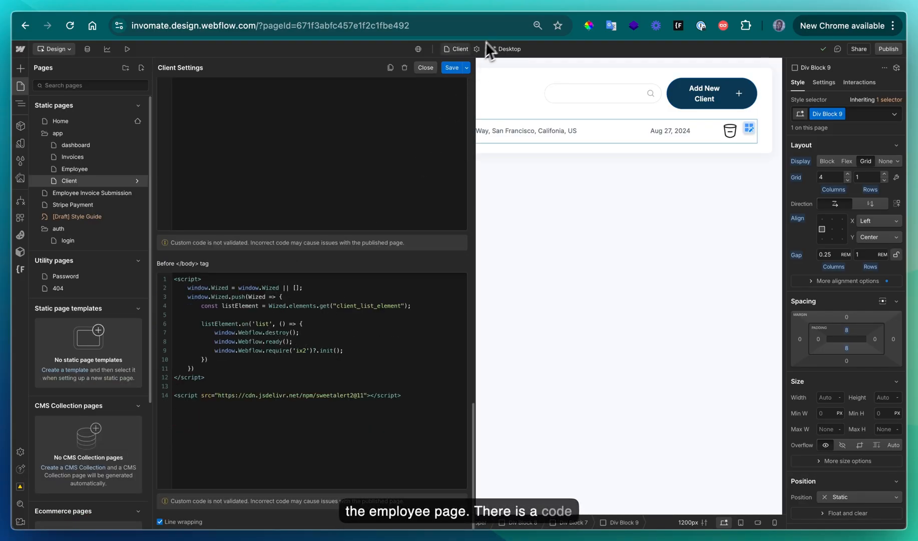
click(458, 49)
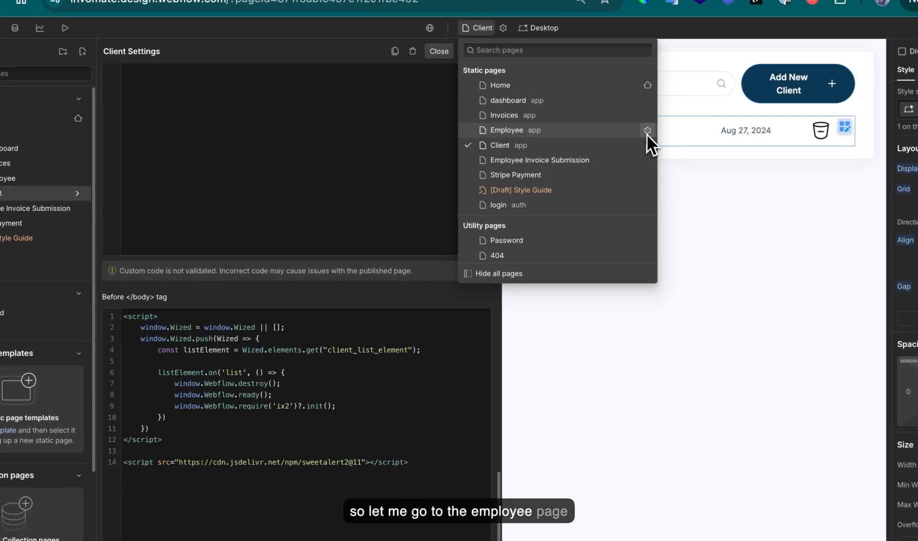
click(592, 130)
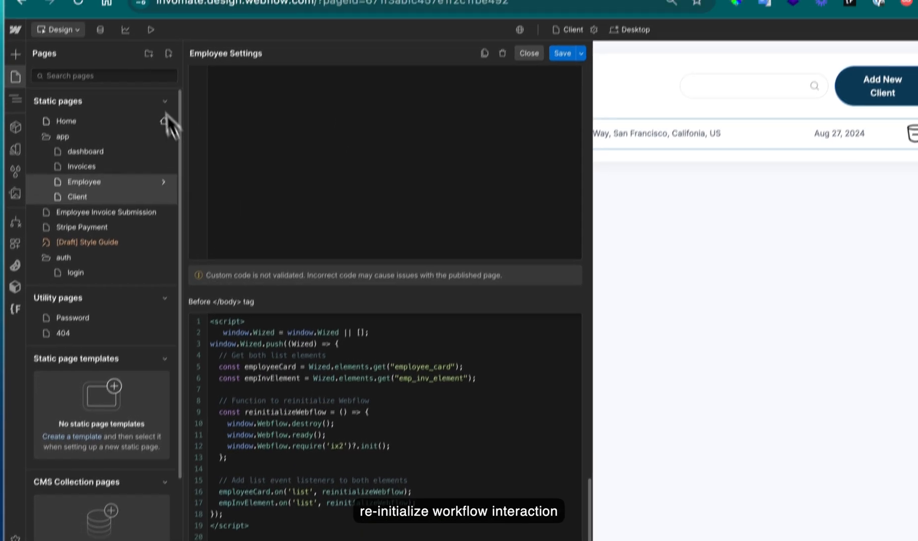
- Switch to the employee page in Wized, try the first employee card's options menu, and go to the Clients page
click(106, 6)
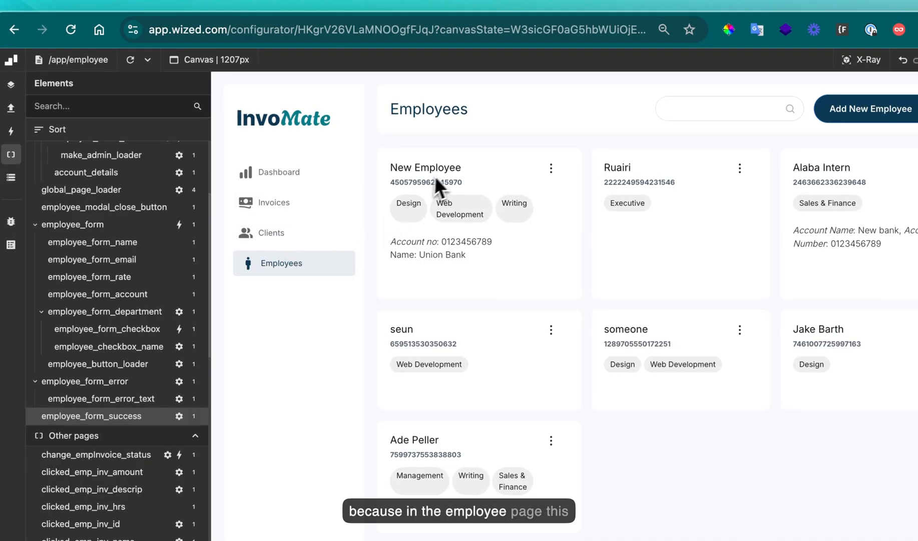
click(550, 169)
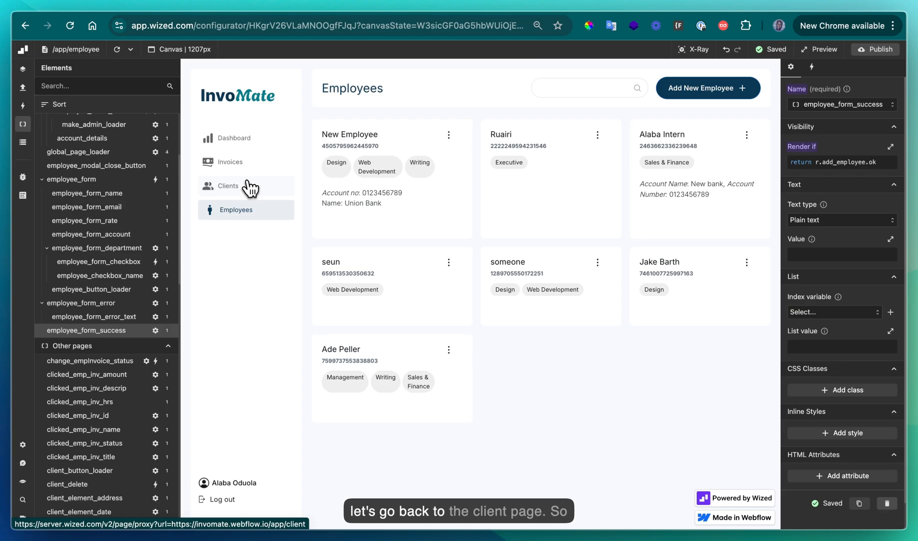
click(248, 191)
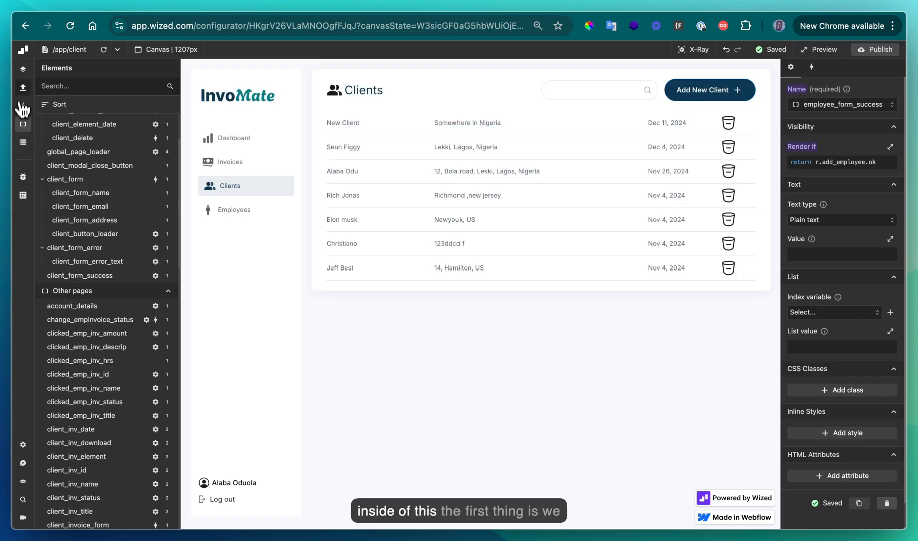
- Examine the get_all_clients request's method, URL endpoint and Authorization header in Wized, consulting the GET clients endpoint in Xano
click(22, 87)
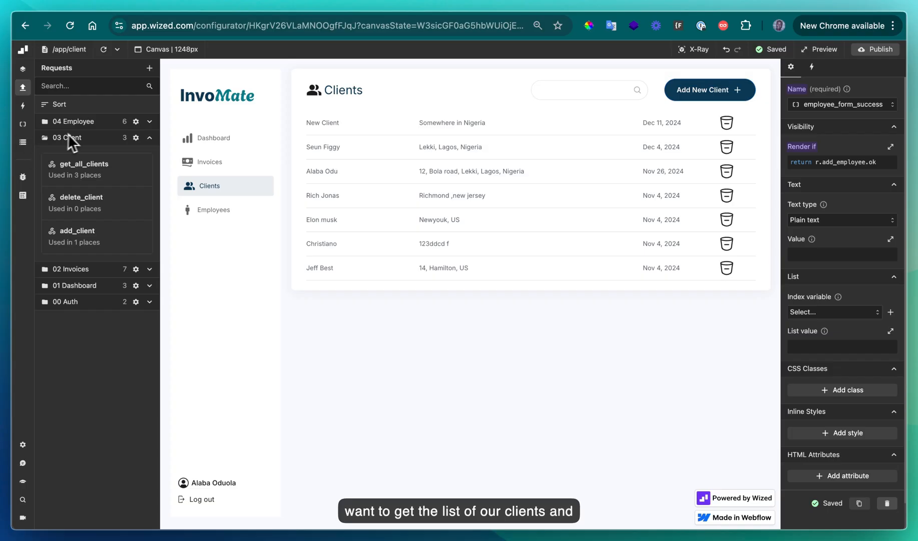
click(103, 176)
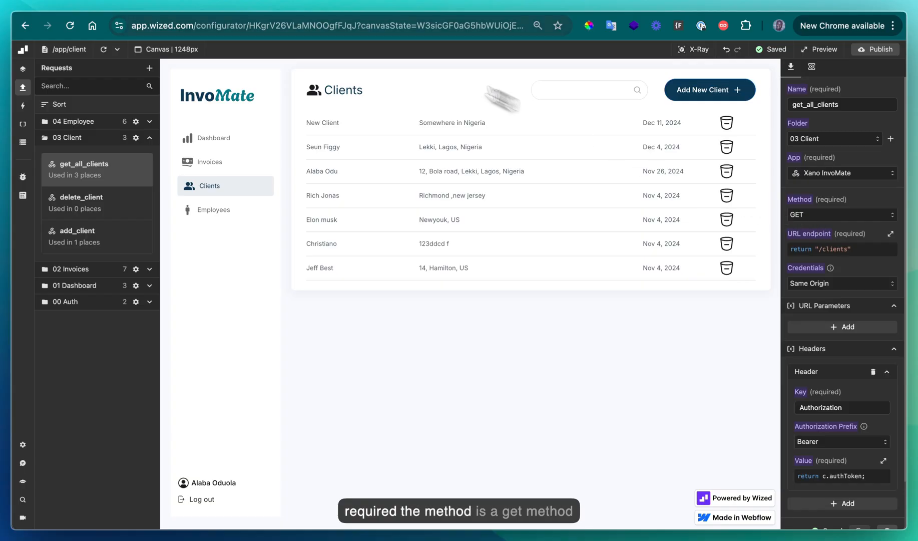
click(294, 2)
click(224, 192)
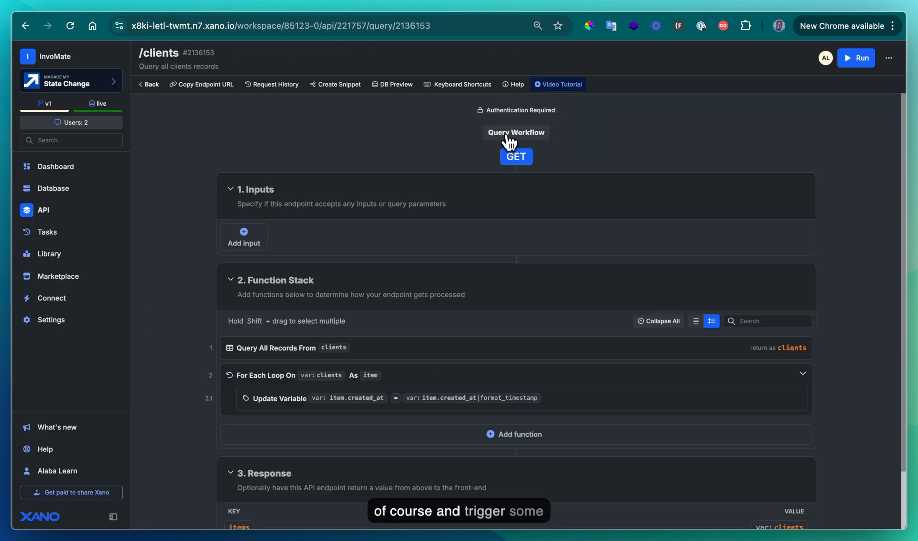
click(88, 4)
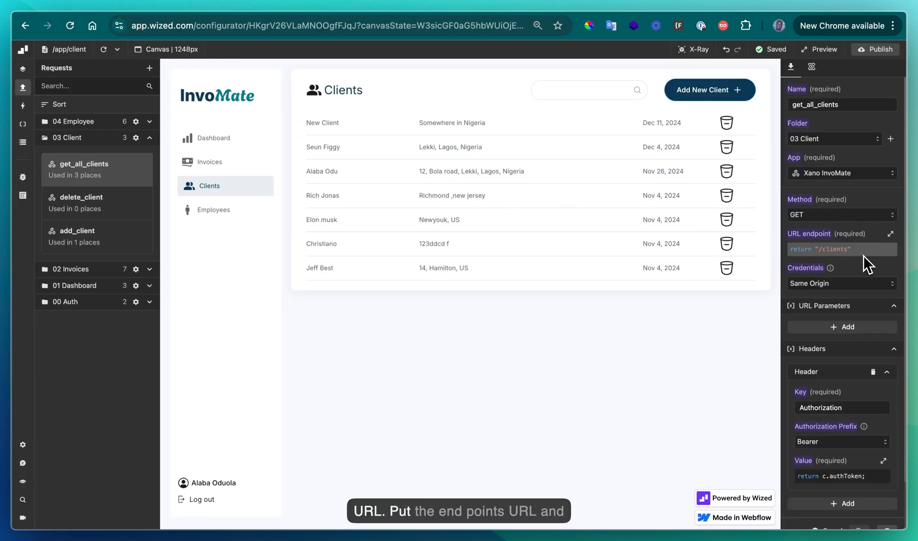
scroll(859, 307, down, 3)
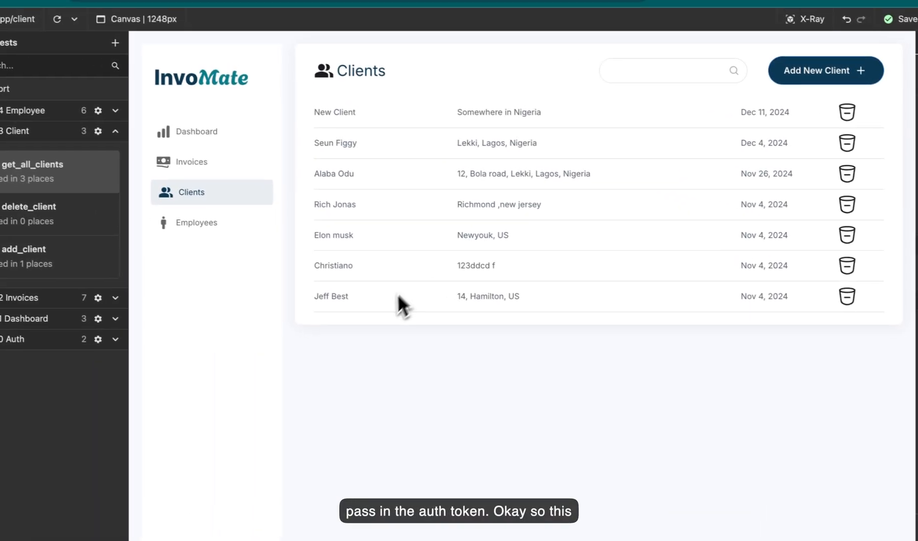
- Open the On Page Load event in the 03 Clients folder and read its full trigger condition in the Function Editor
click(22, 105)
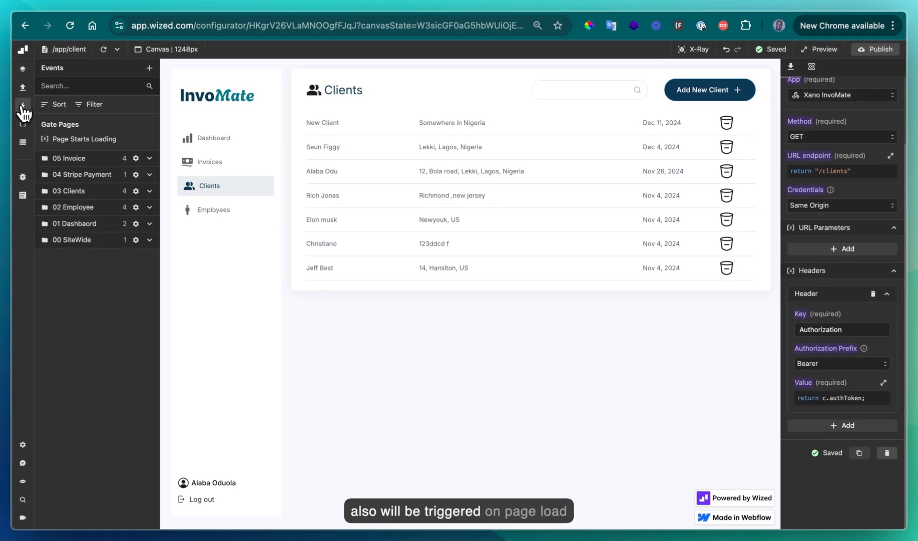
click(87, 193)
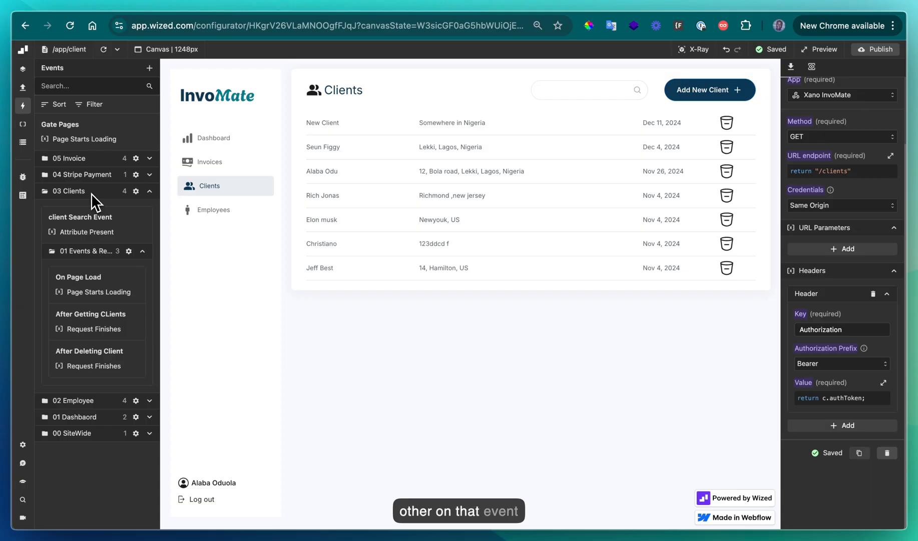
click(115, 290)
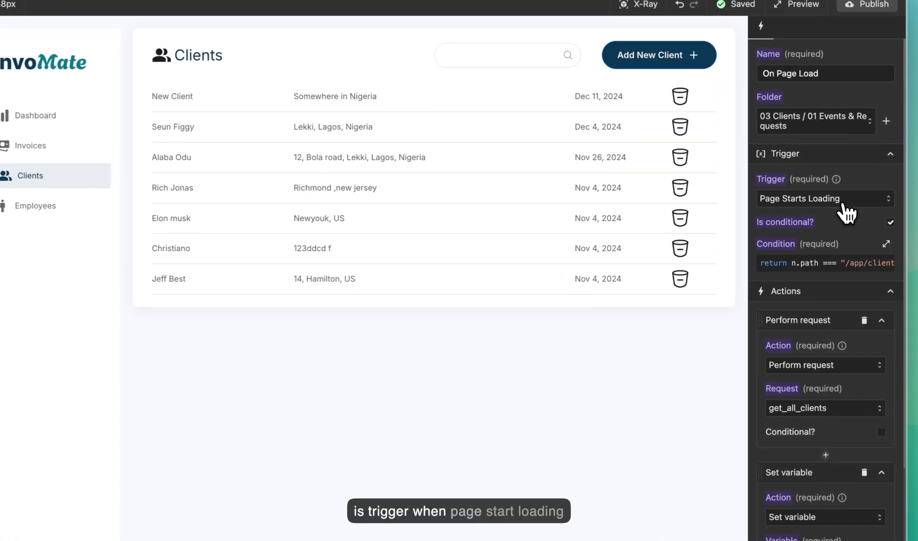
click(827, 264)
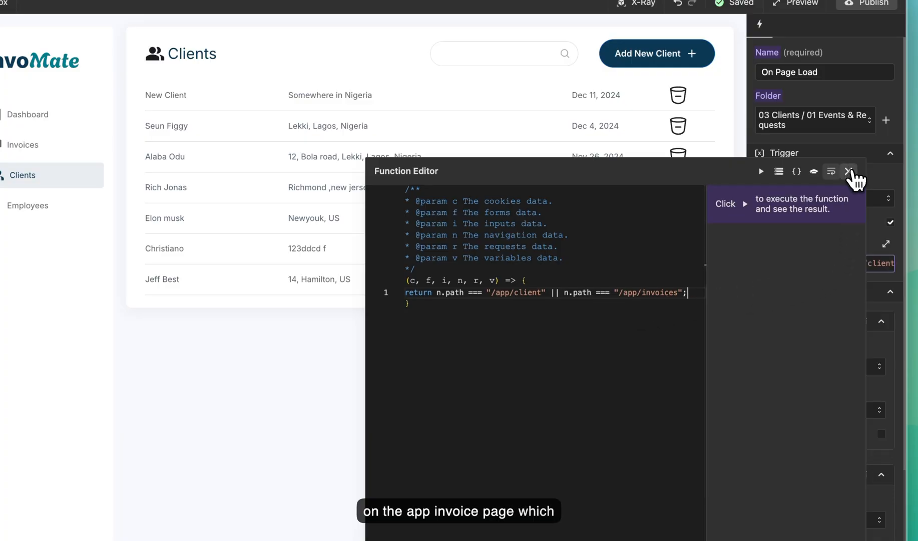
click(849, 172)
- Examine the On Page Load event's Perform request action for get_all_clients and its conditional Set variable action for v.invLoaderShown
scroll(814, 290, down, 5)
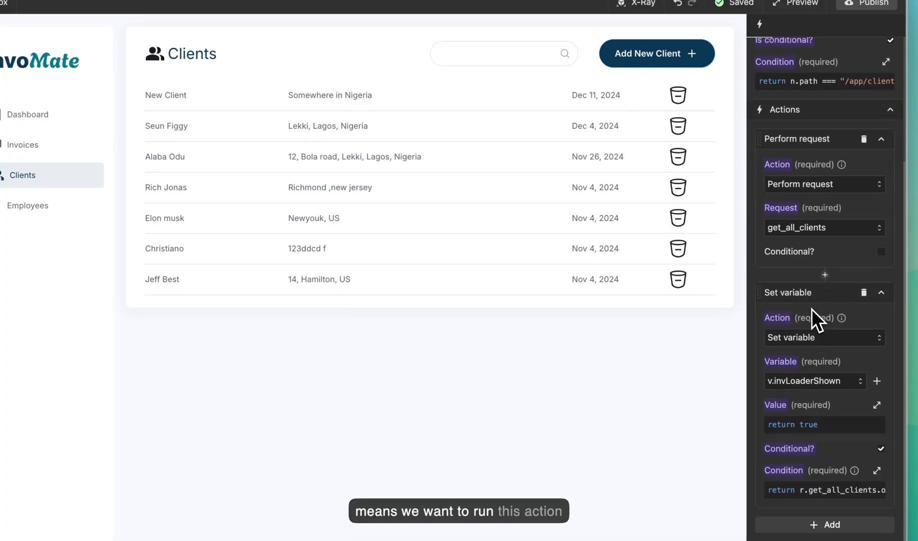
scroll(813, 325, up, 4)
scroll(821, 315, down, 4)
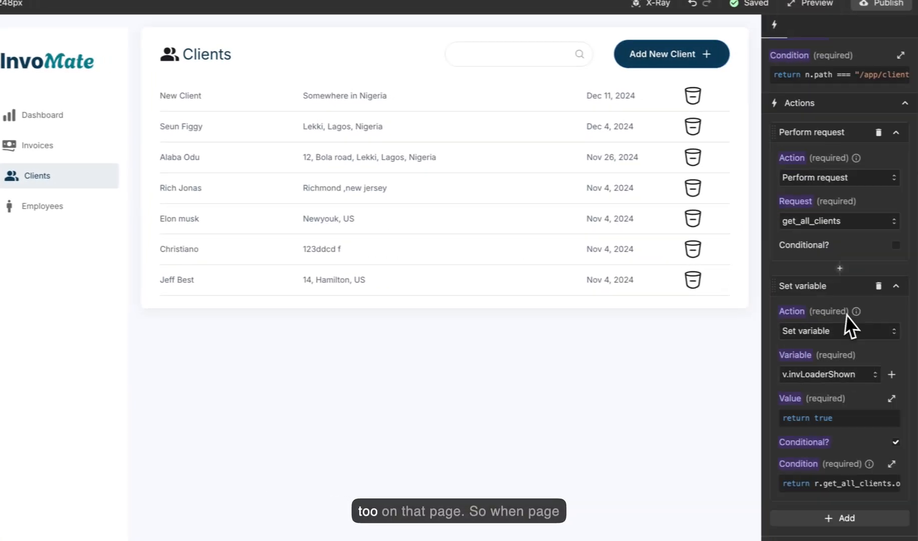
scroll(816, 308, up, 2)
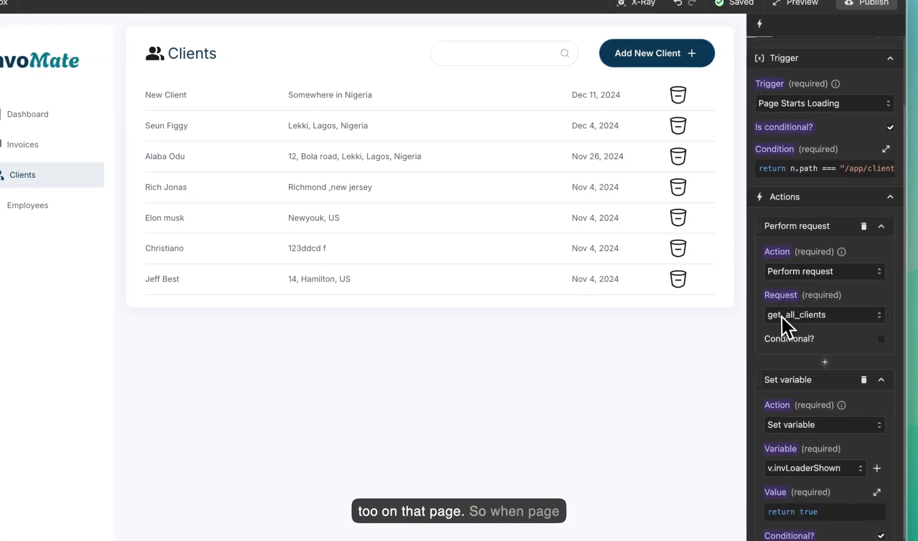
scroll(781, 316, down, 2)
scroll(782, 321, up, 2)
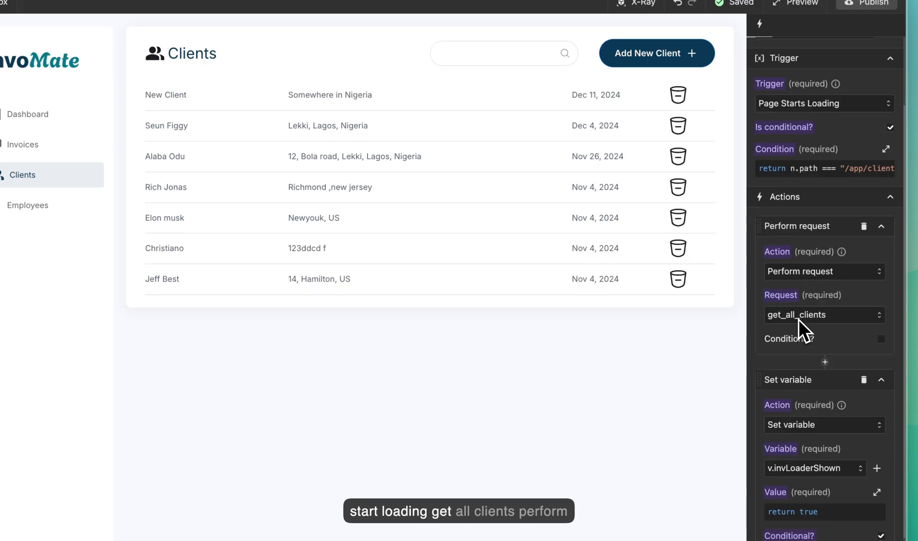
scroll(813, 372, down, 2)
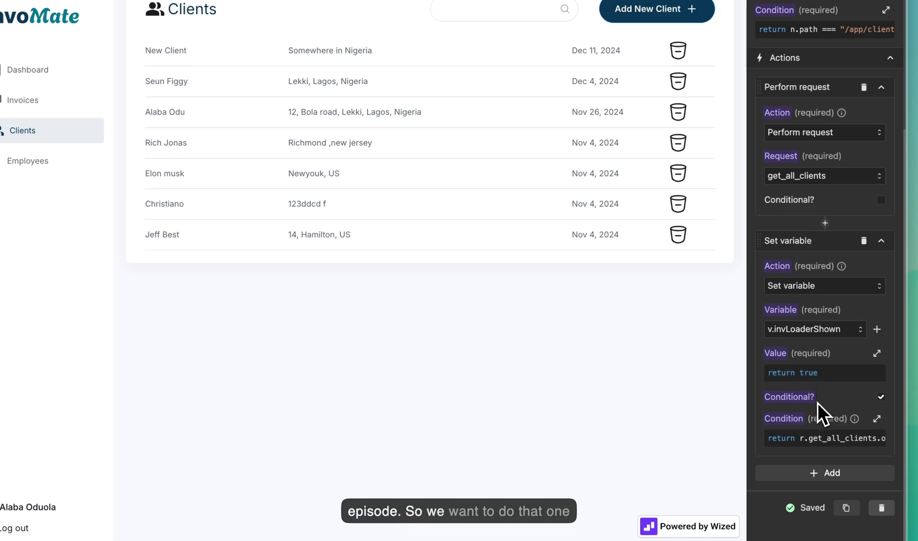
- Read the full condition of the v.invLoaderShown Set variable action and open the After Getting CLients event
click(771, 439)
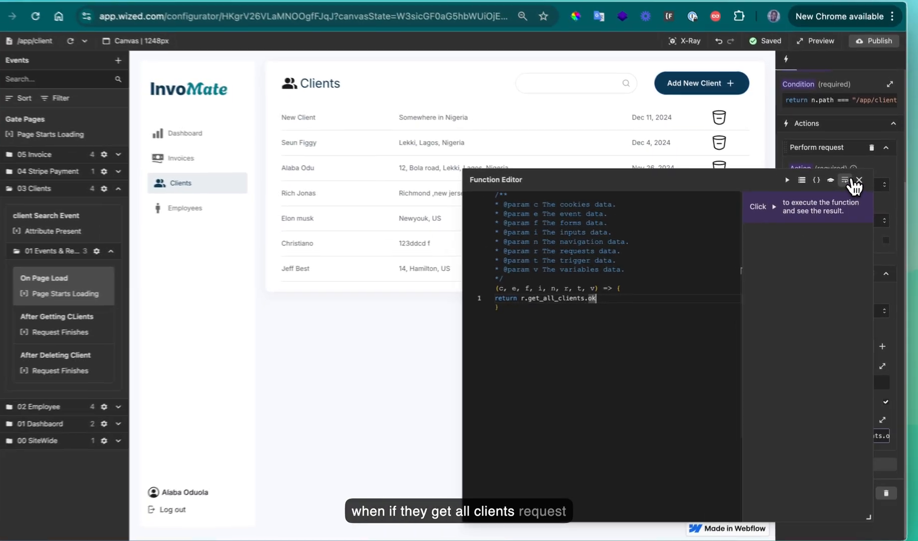
click(848, 163)
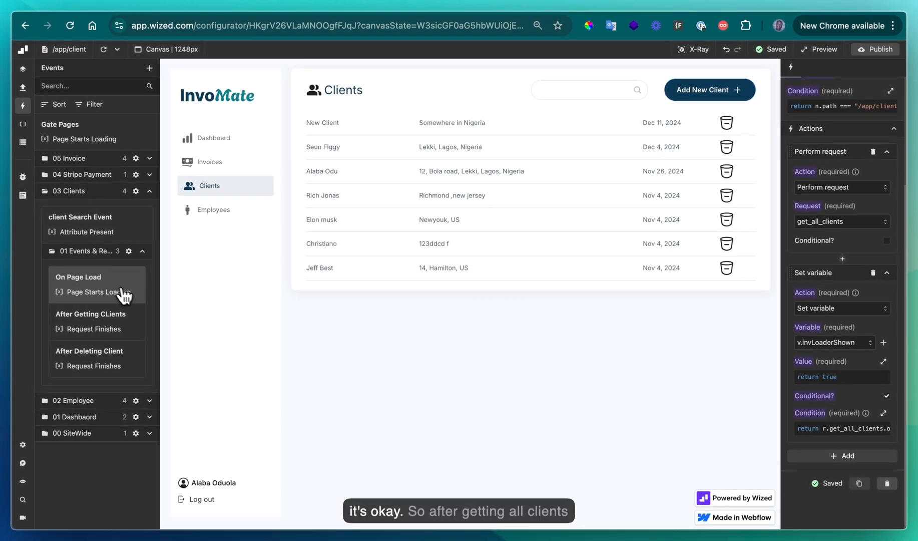
click(95, 320)
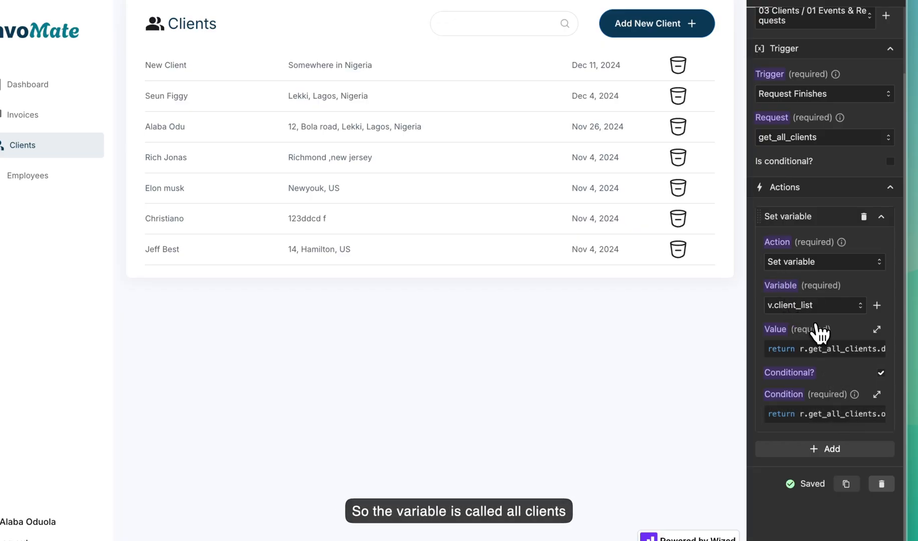
- Open the v.client_list value in the Function Editor and clear the expression after return
click(819, 350)
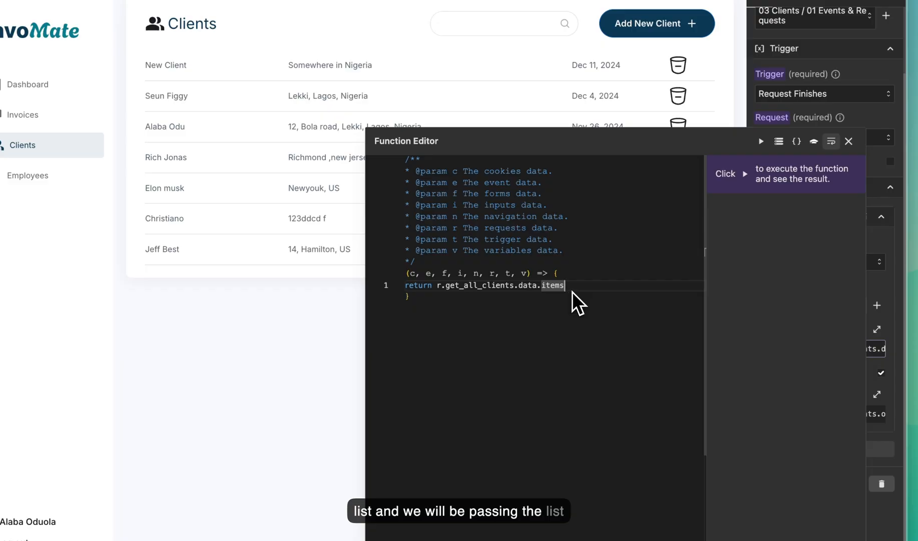
drag(580, 289, 432, 284)
key(BackSpace)
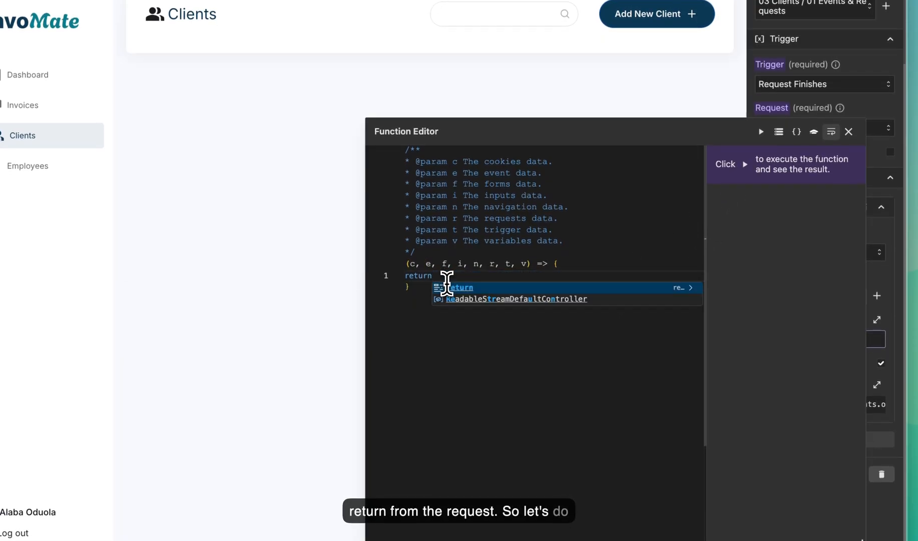
- Open the Data Store from the Function Editor and look through the r requests for get_all_clients
click(779, 133)
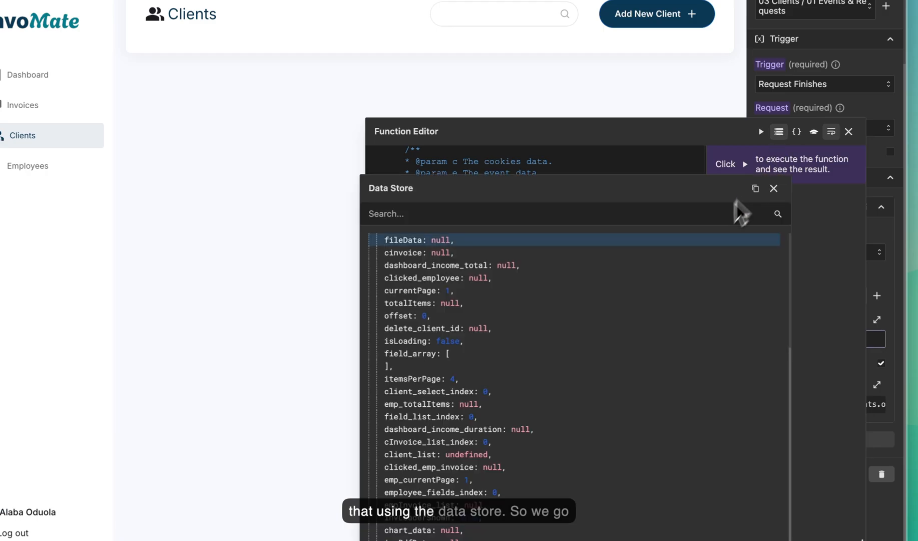
drag(509, 194, 572, 176)
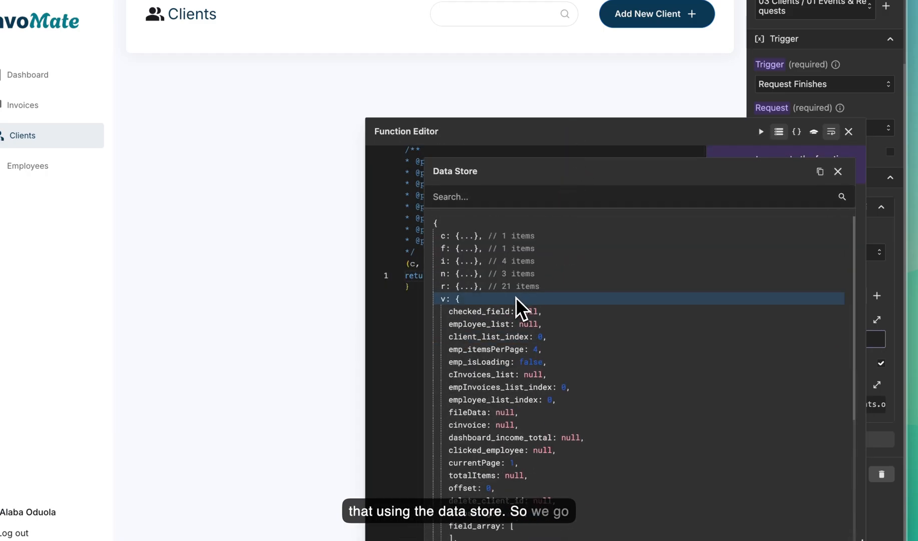
click(462, 299)
click(465, 299)
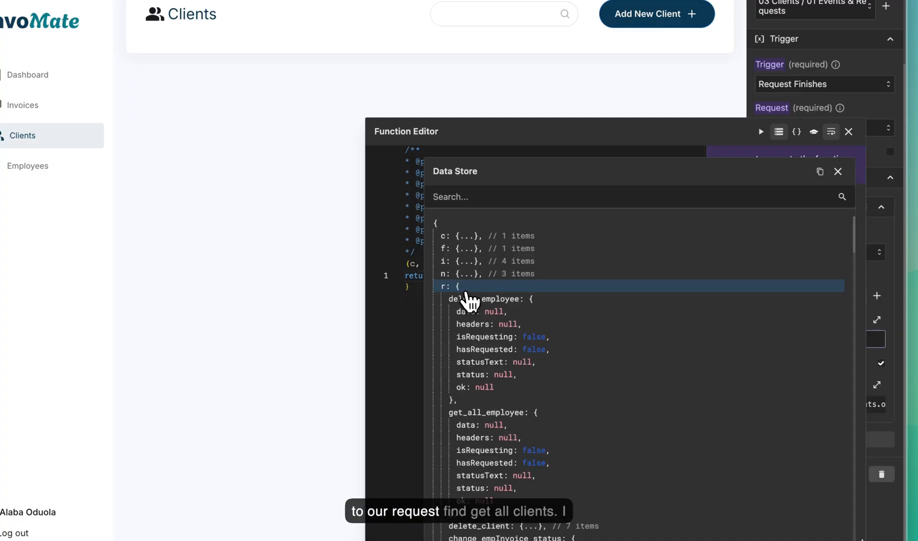
scroll(488, 321, down, 2)
scroll(492, 360, down, 5)
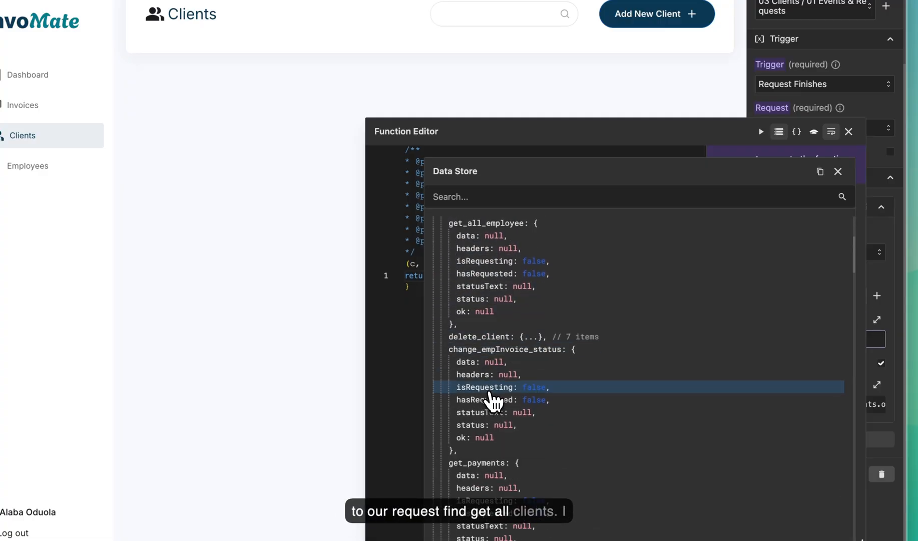
scroll(492, 401, up, 5)
scroll(494, 400, down, 3)
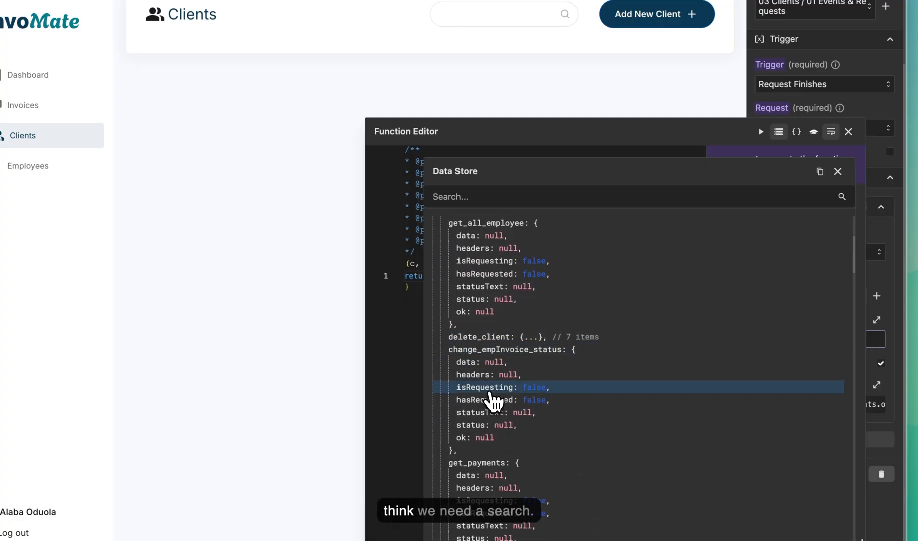
scroll(493, 380, down, 3)
scroll(493, 371, down, 3)
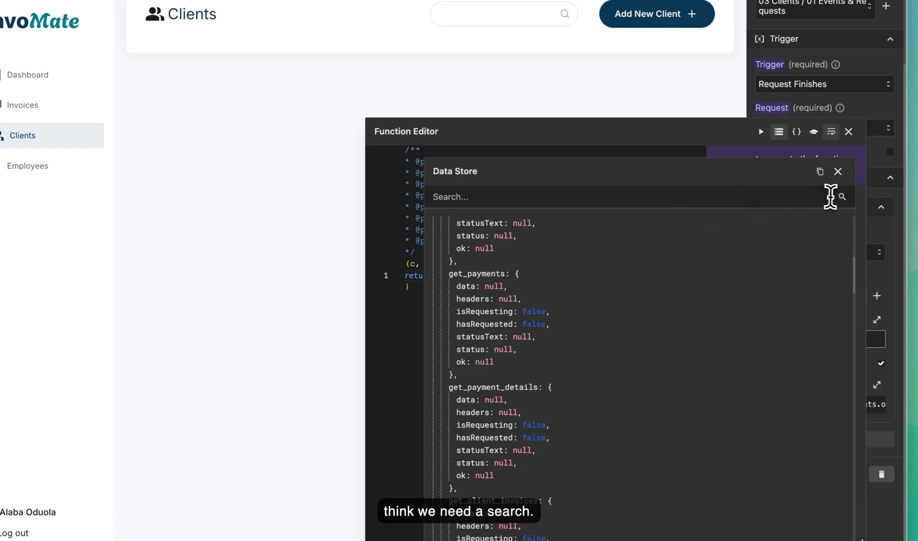
- Try to search the Data Store for the get_all_clients request
click(719, 189)
text(e)
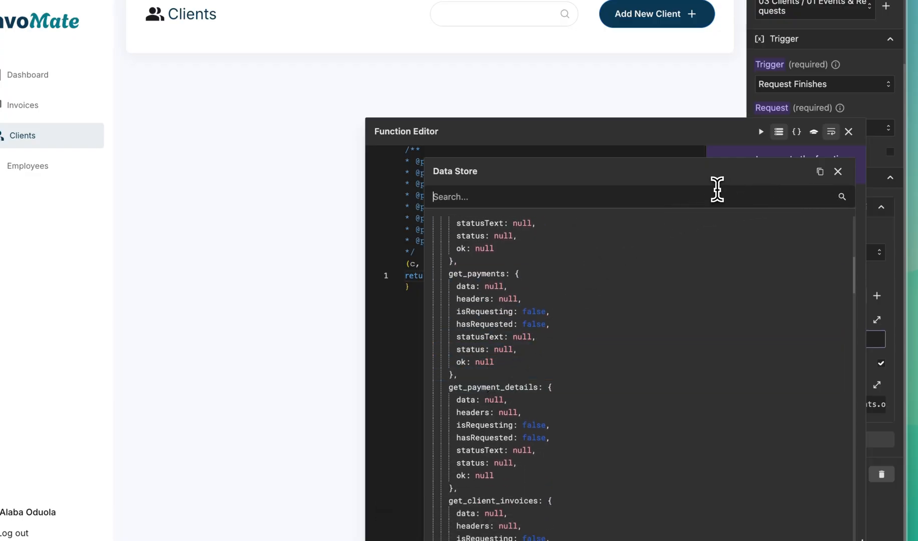
key(Escape)
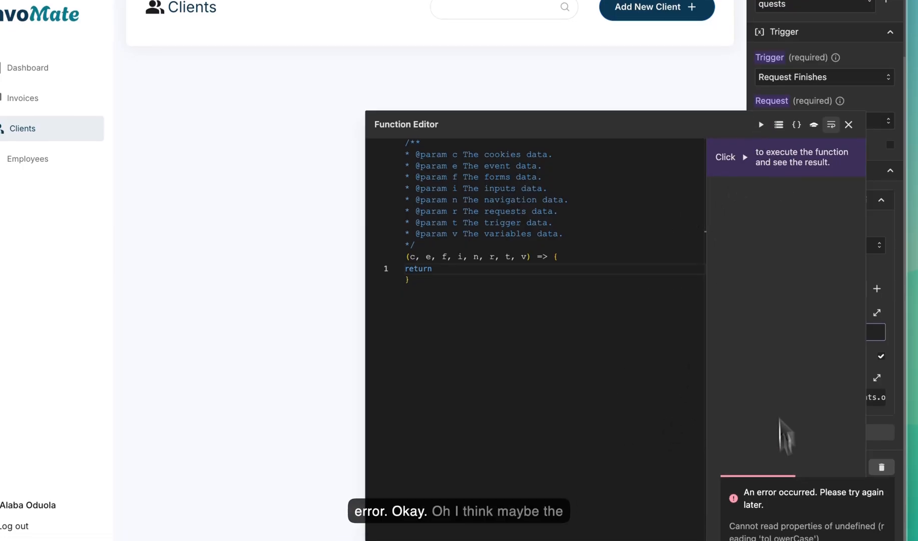
click(779, 131)
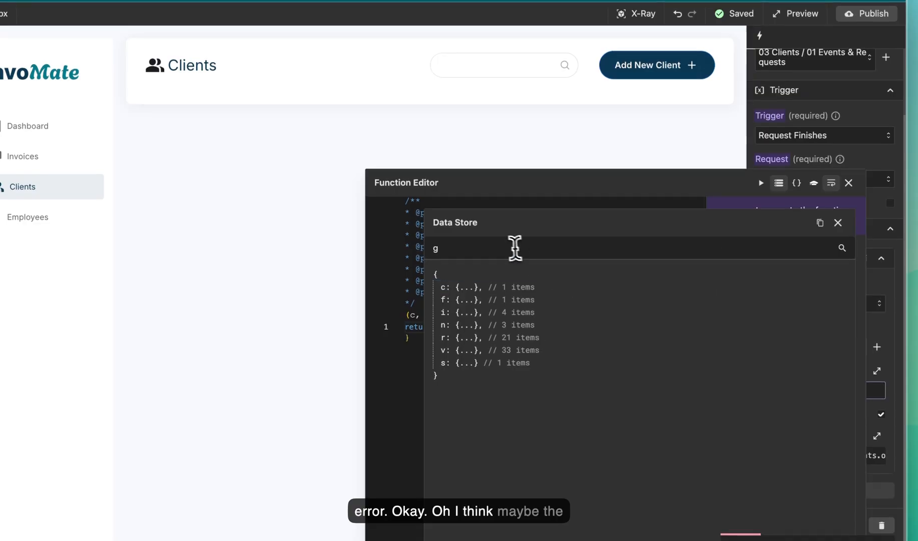
key(Escape)
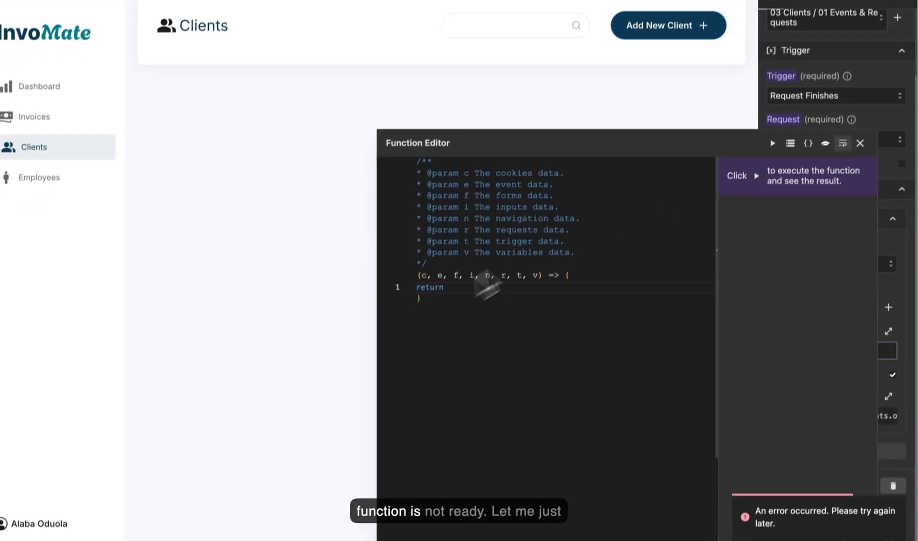
- Insert the items array of get_all_clients from the Data Store so the function returns r.get_all_clients.data.items, and close the Data Store
click(790, 144)
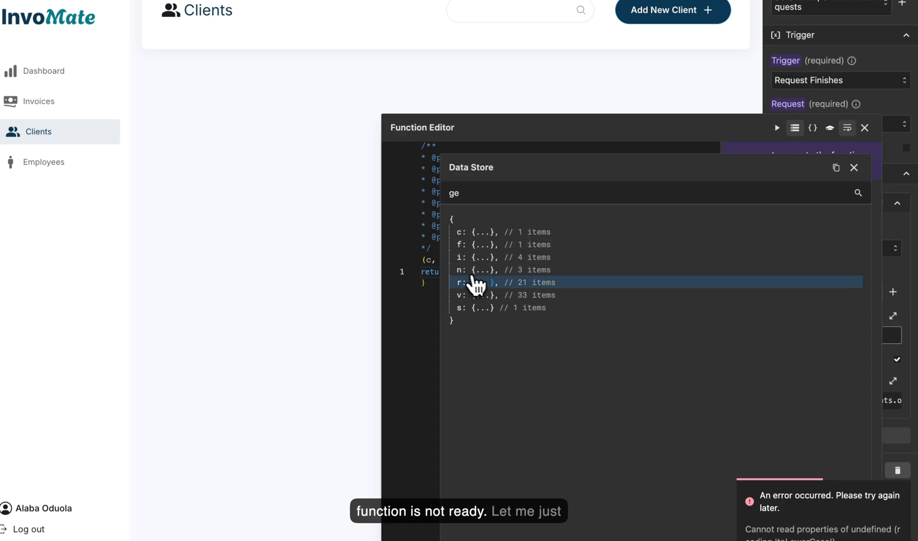
click(476, 284)
scroll(502, 349, down, 2)
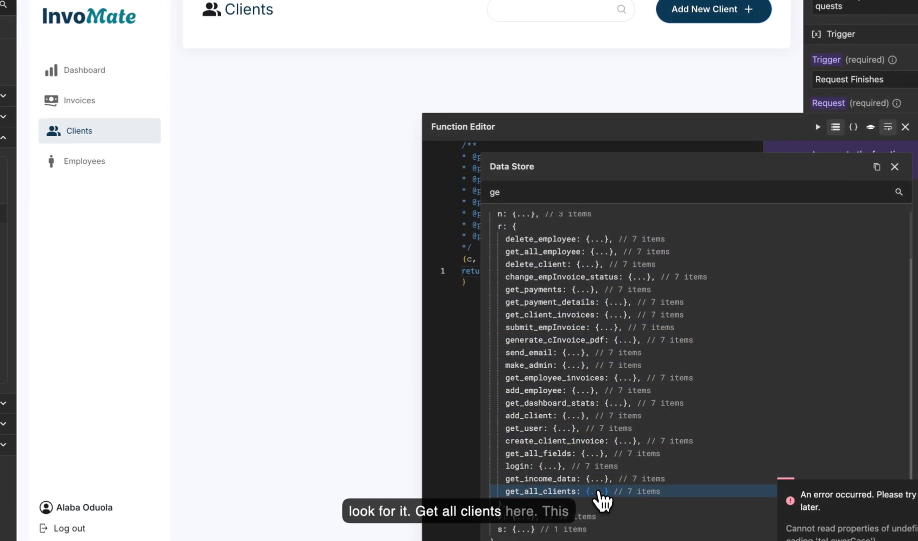
click(599, 491)
scroll(595, 481, down, 3)
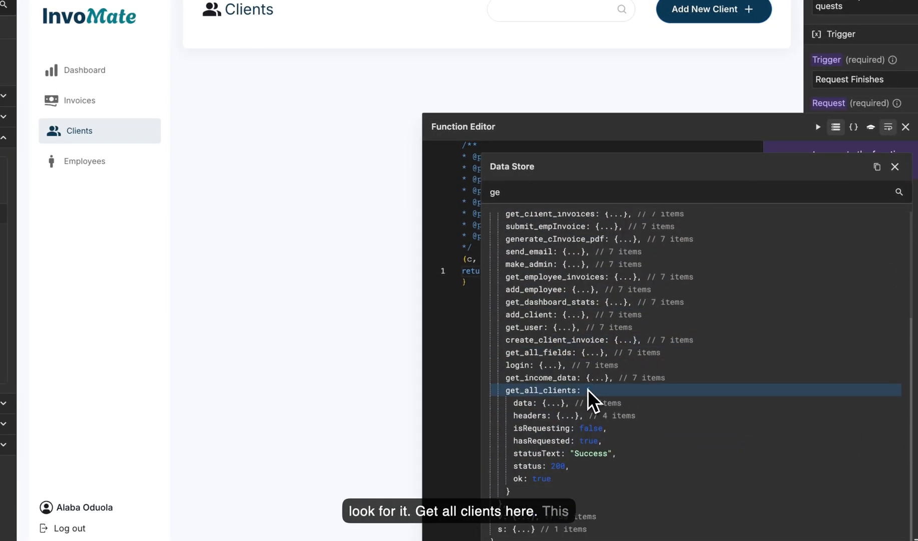
click(553, 404)
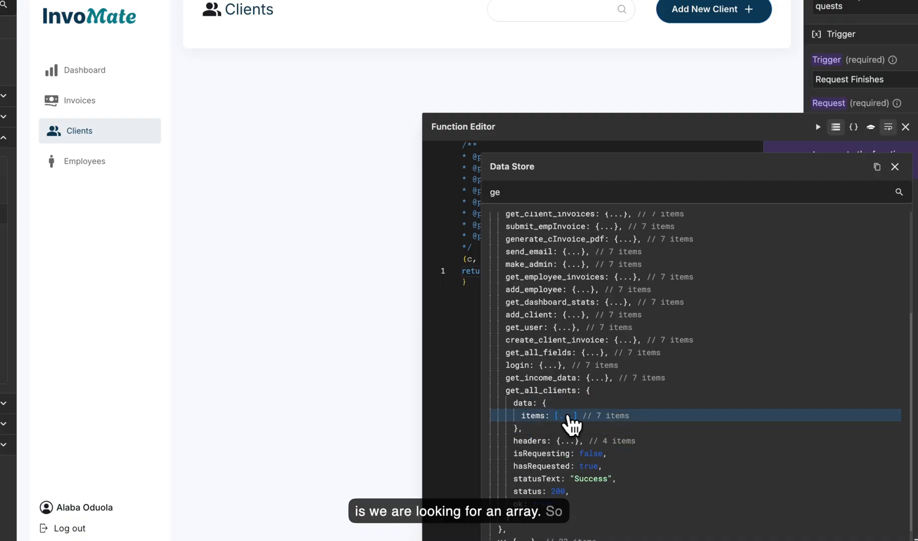
click(564, 415)
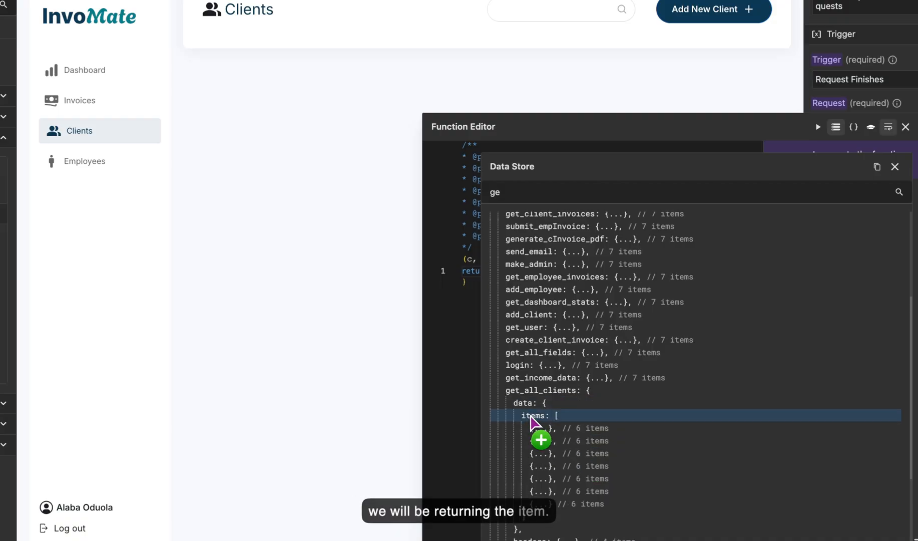
click(531, 416)
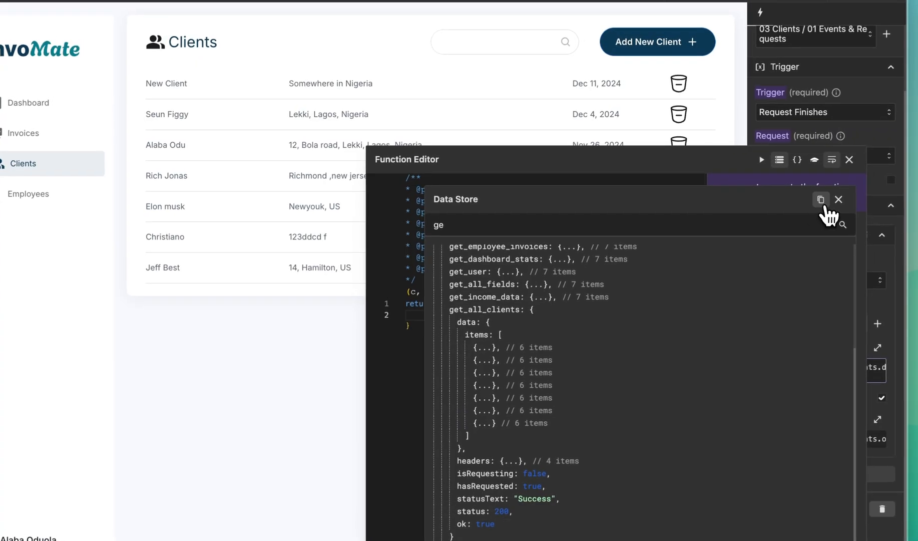
click(839, 200)
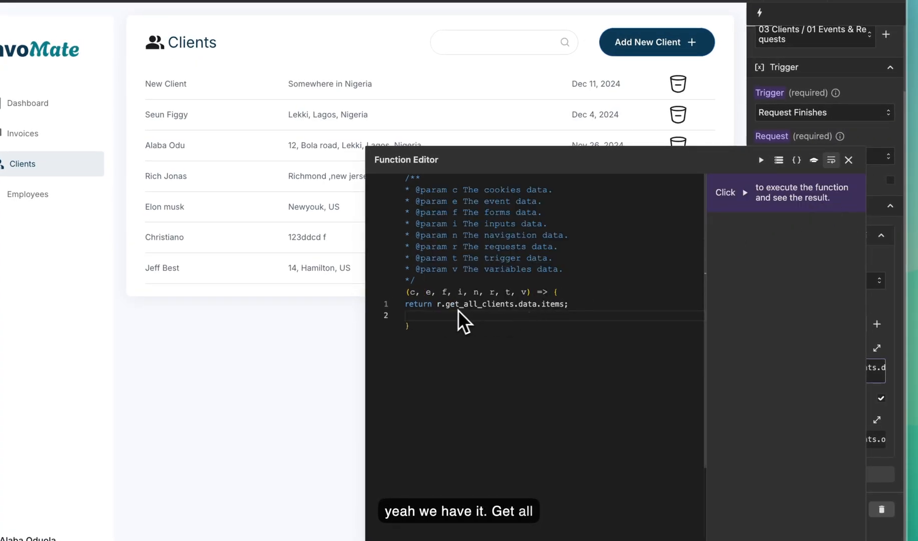
- Execute the v.client_list value function to inspect its output, and close the Function Editor
click(761, 160)
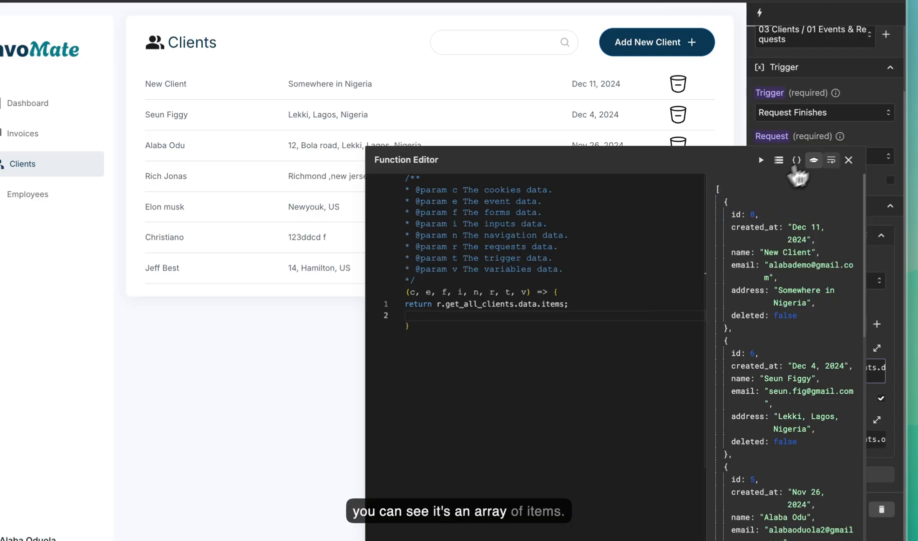
click(849, 160)
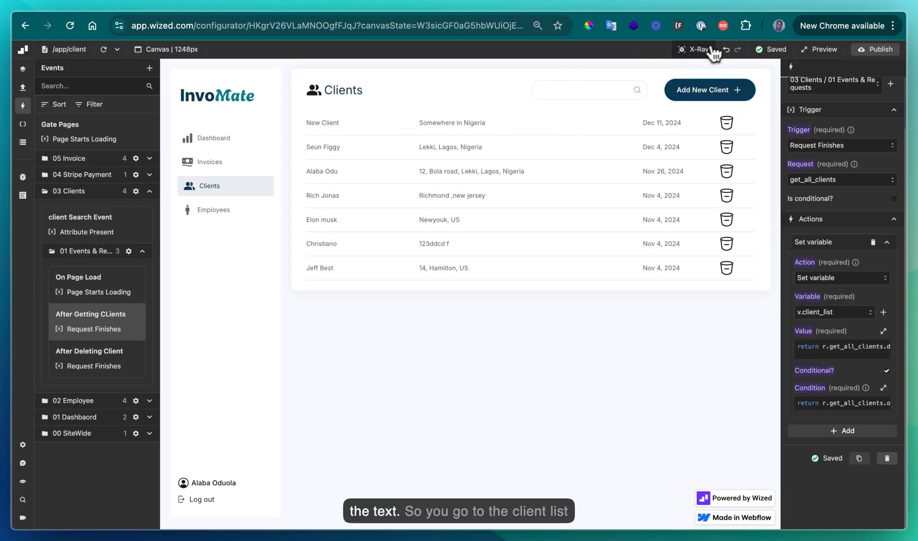
- Turn on X-Ray, select client_list_element in the first client row, and examine its List index variable and list value
click(693, 49)
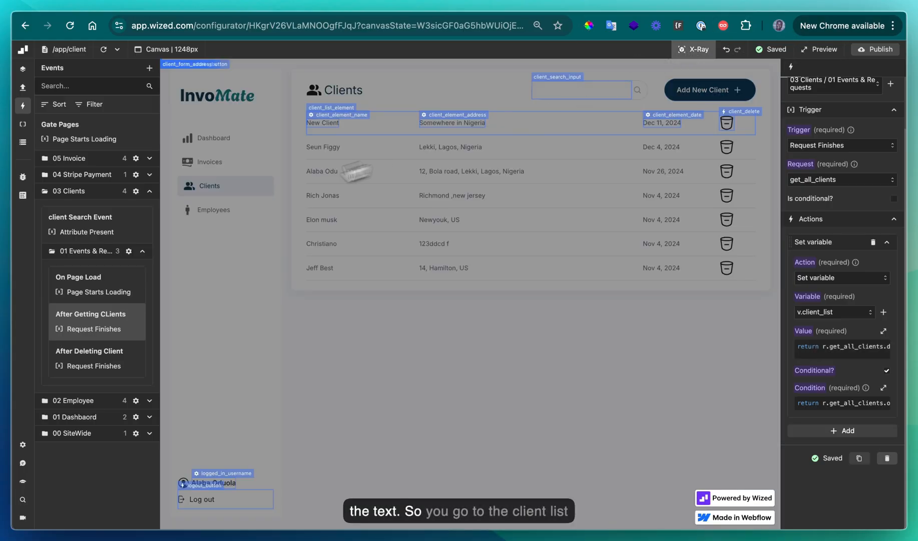
click(331, 115)
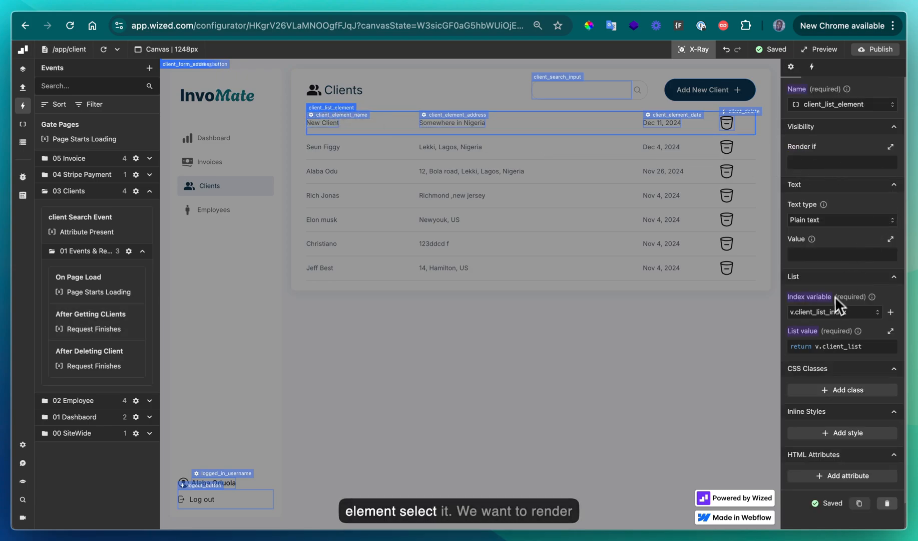
scroll(826, 347, down, 2)
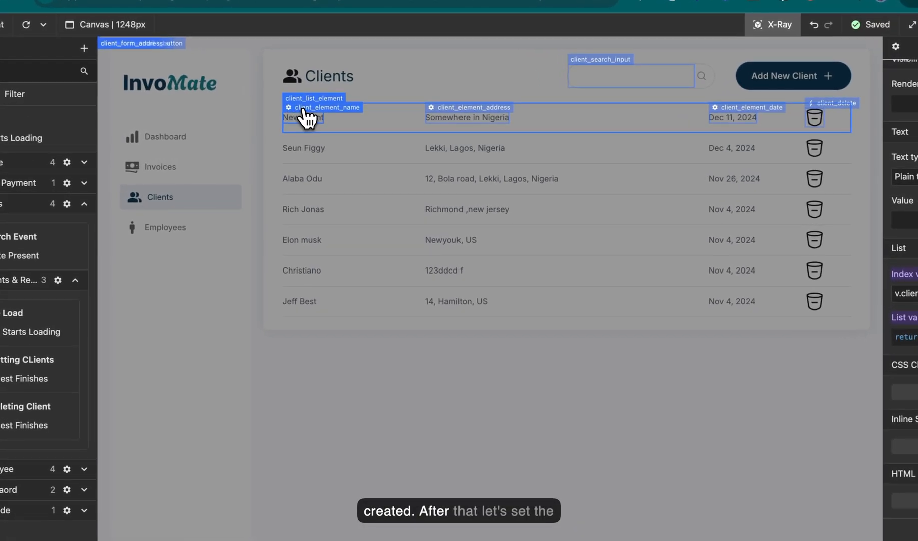
- Read the text value functions of client_element_name and client_element_address in the Function Editor
click(304, 111)
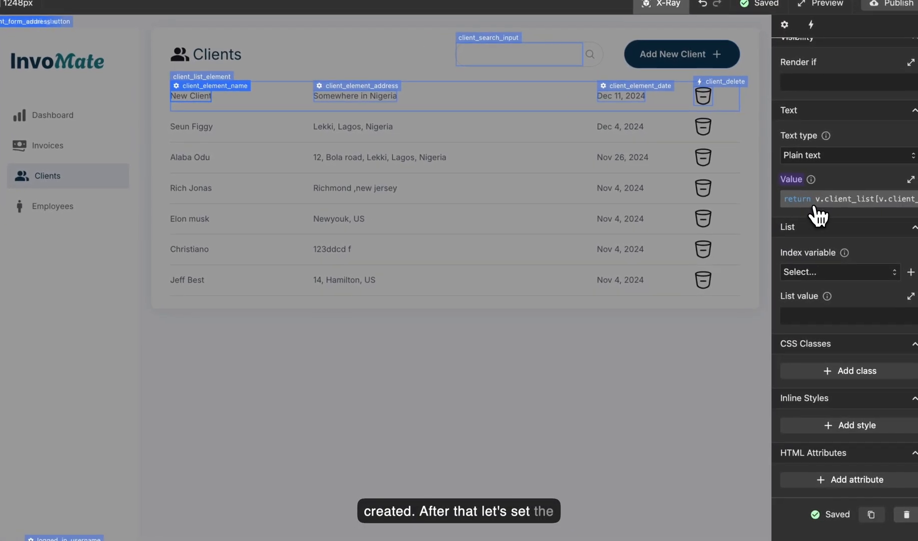
click(814, 205)
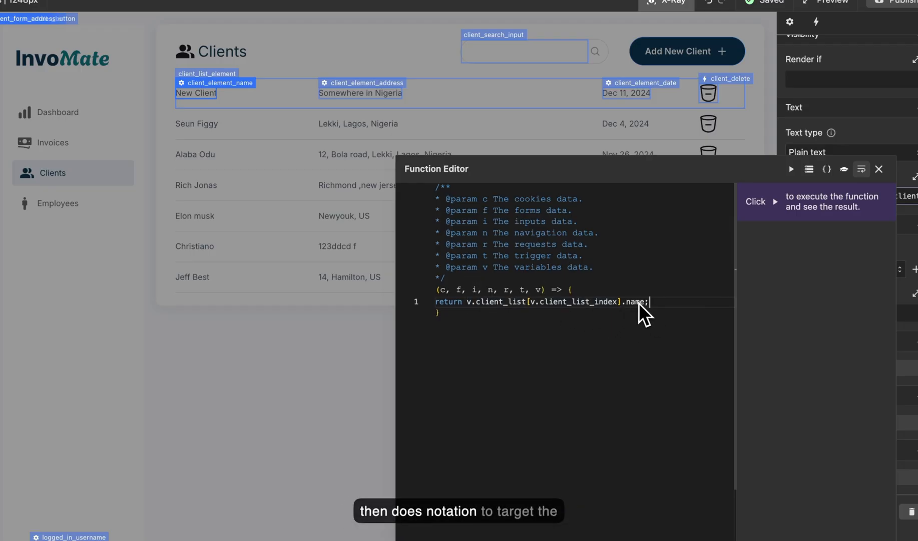
click(879, 169)
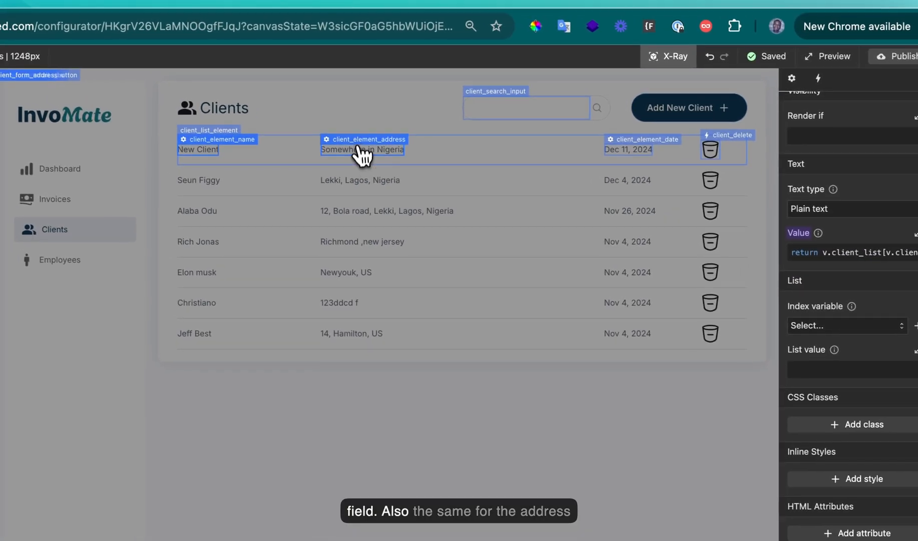
click(859, 254)
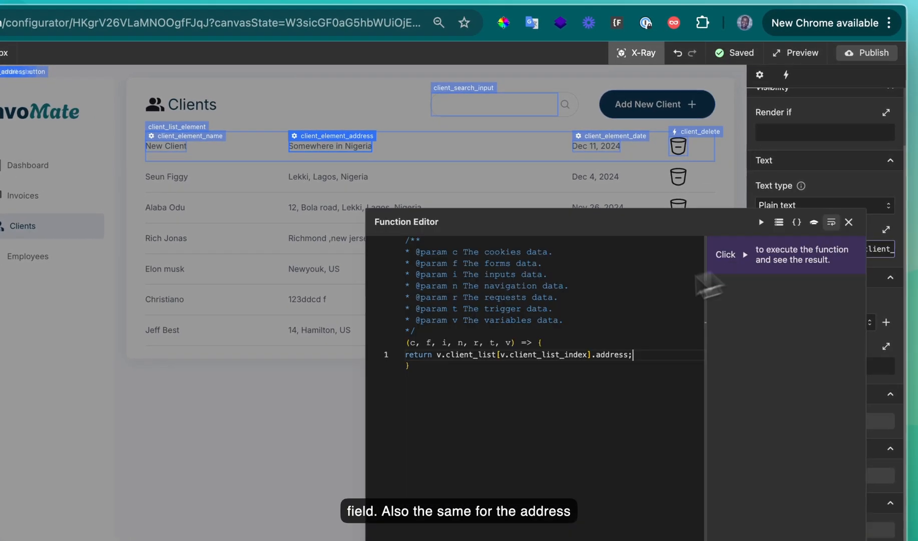
click(849, 222)
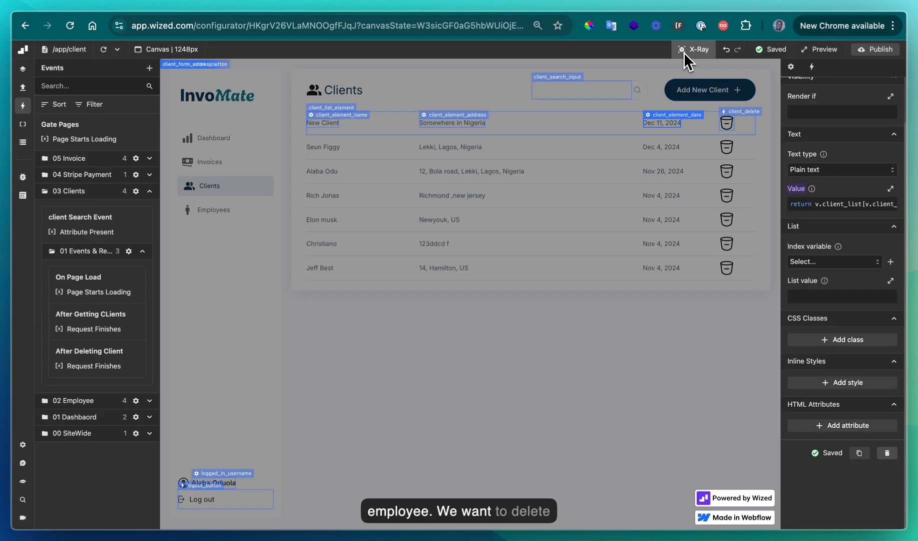
- Select client_delete in the first client row and examine its click event's Set variable action for v.delete_client_id
click(727, 121)
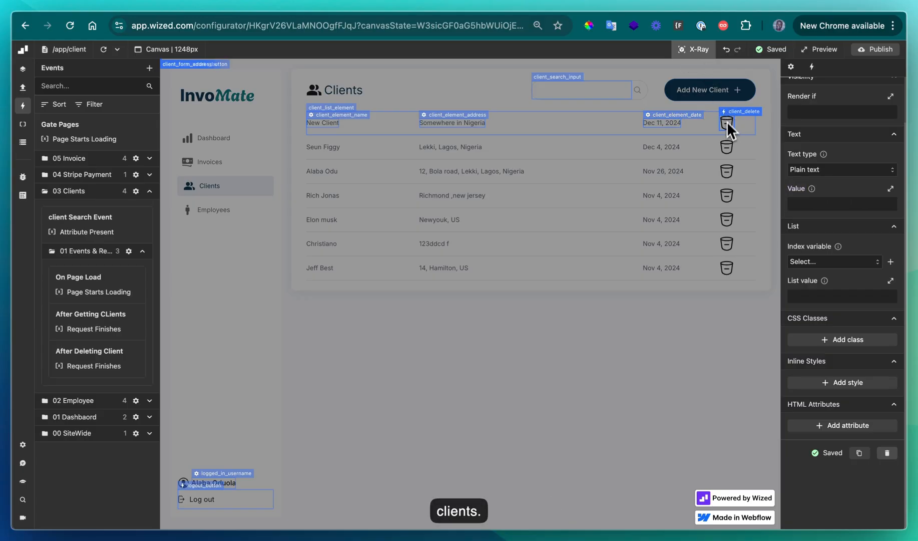
click(812, 68)
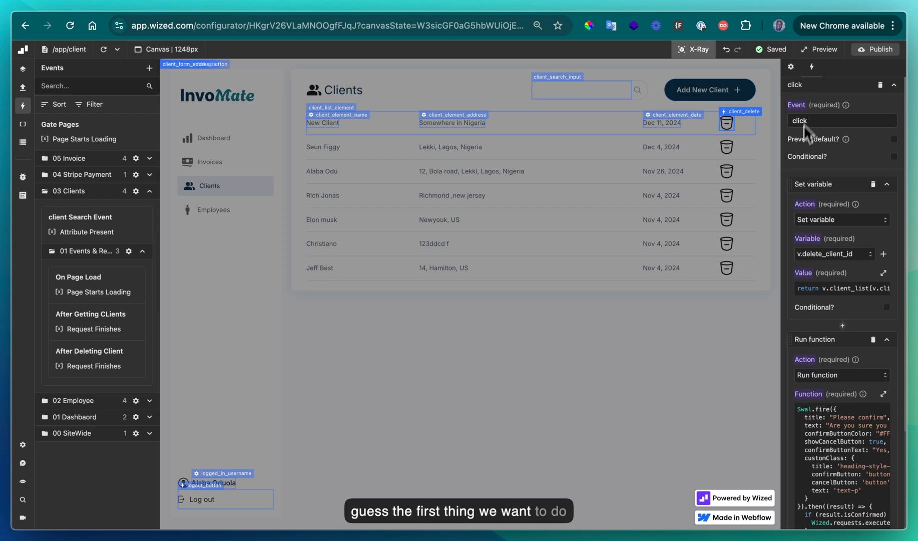
scroll(860, 188, down, 2)
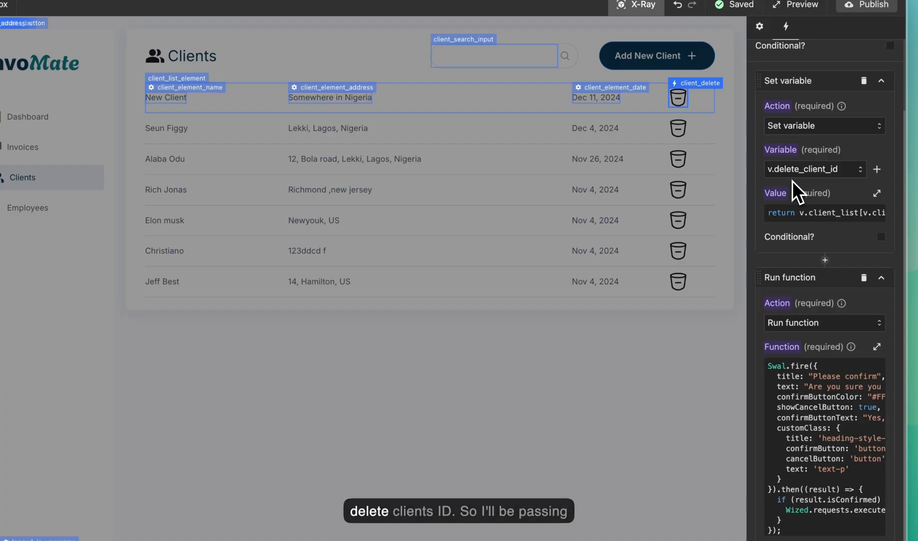
- Read the v.delete_client_id value function and the Run function confirmation code in client_delete's click event, closing the Function Editor after each
click(847, 220)
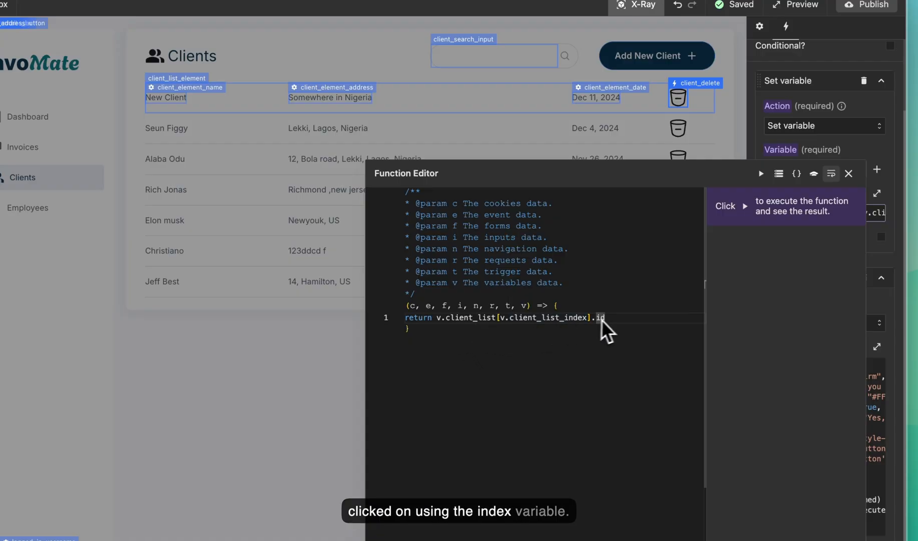
click(848, 174)
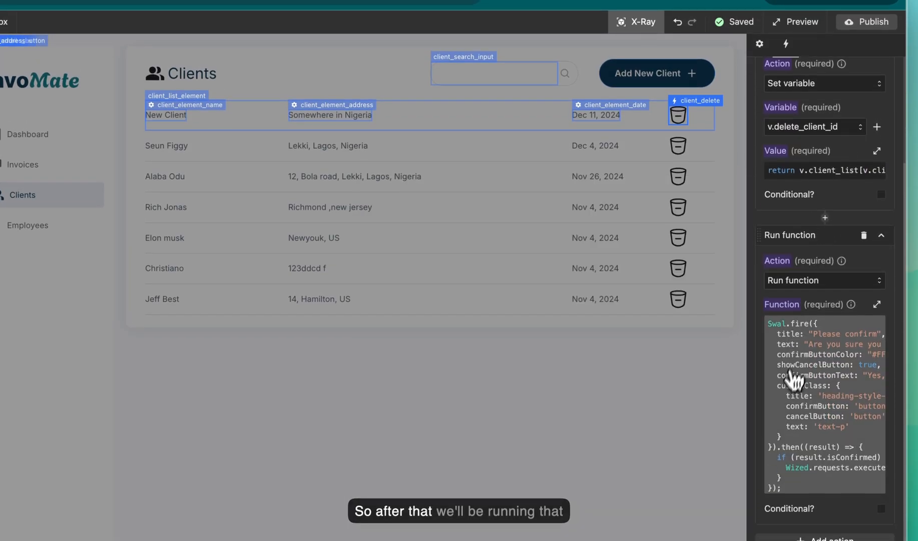
scroll(791, 374, down, 2)
click(814, 384)
scroll(501, 396, down, 3)
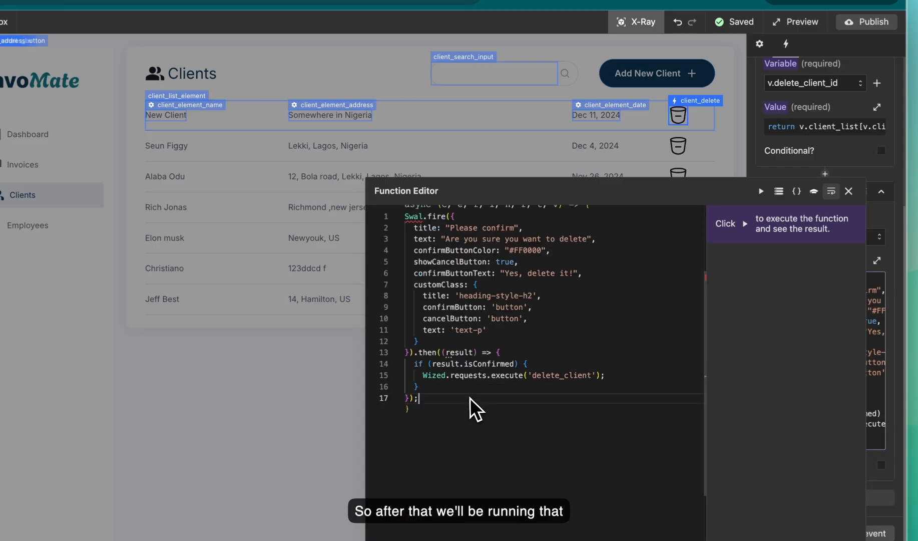
scroll(469, 398, up, 3)
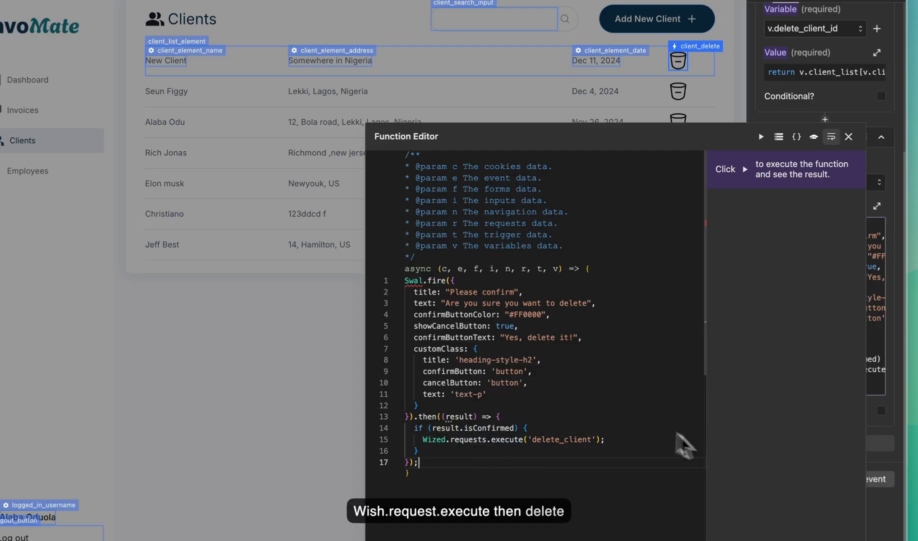
click(850, 138)
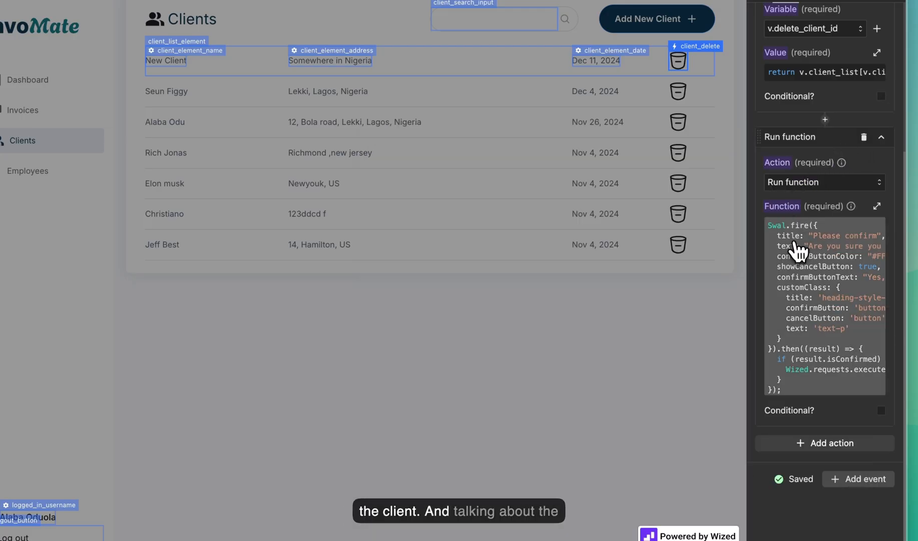
- Open the delete_client request in the 03 Client folder and examine its name, app, method and URL endpoint
scroll(800, 245, up, 5)
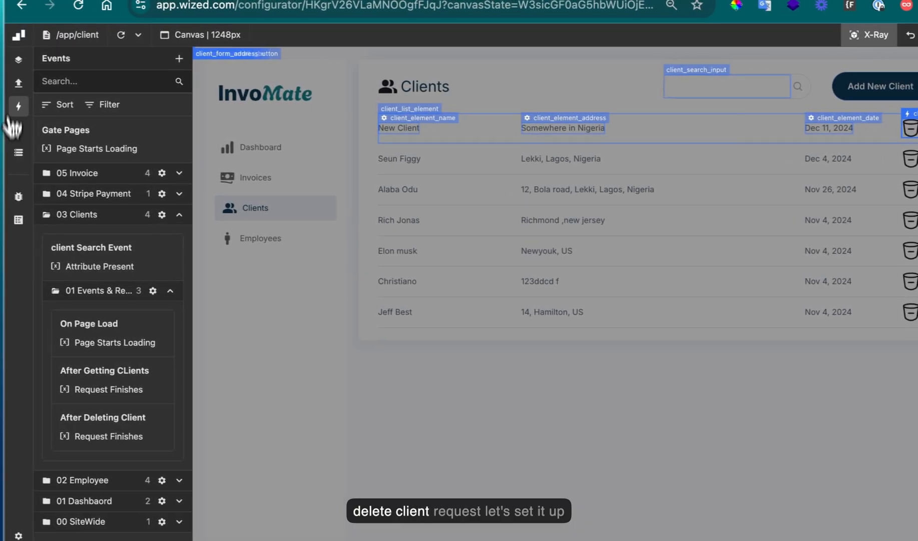
click(21, 88)
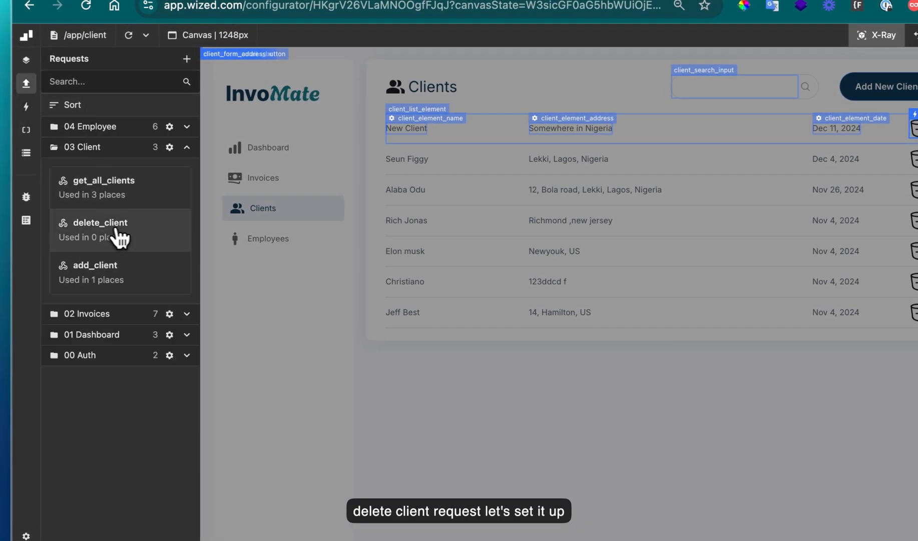
click(134, 228)
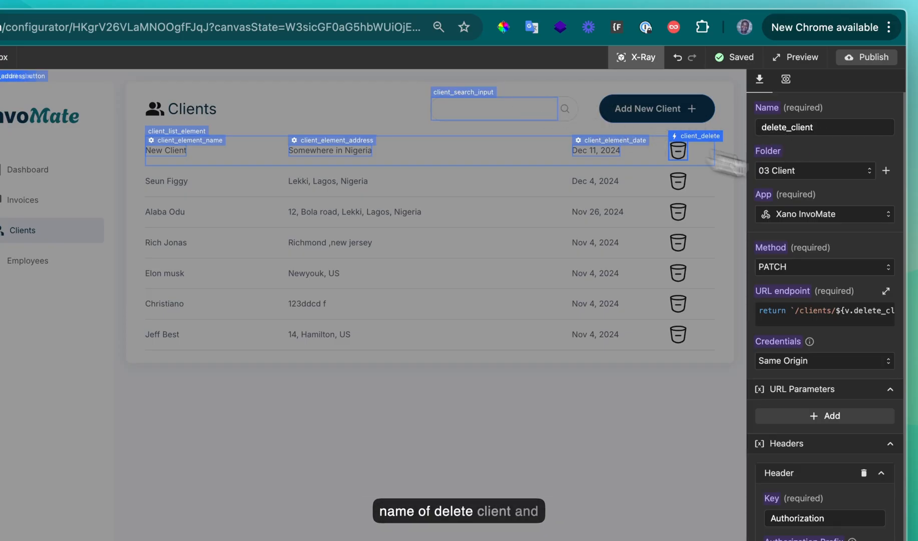
scroll(785, 262, down, 2)
scroll(846, 267, up, 2)
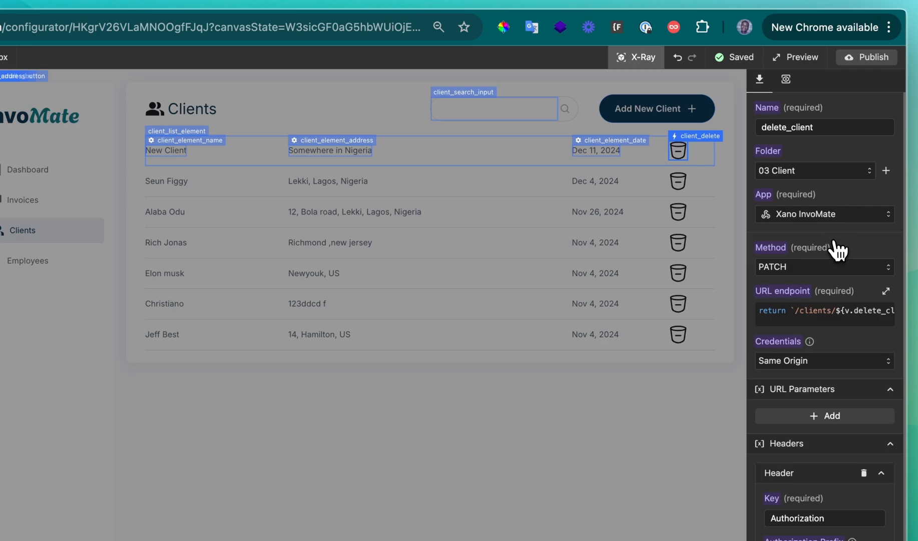
scroll(834, 249, down, 2)
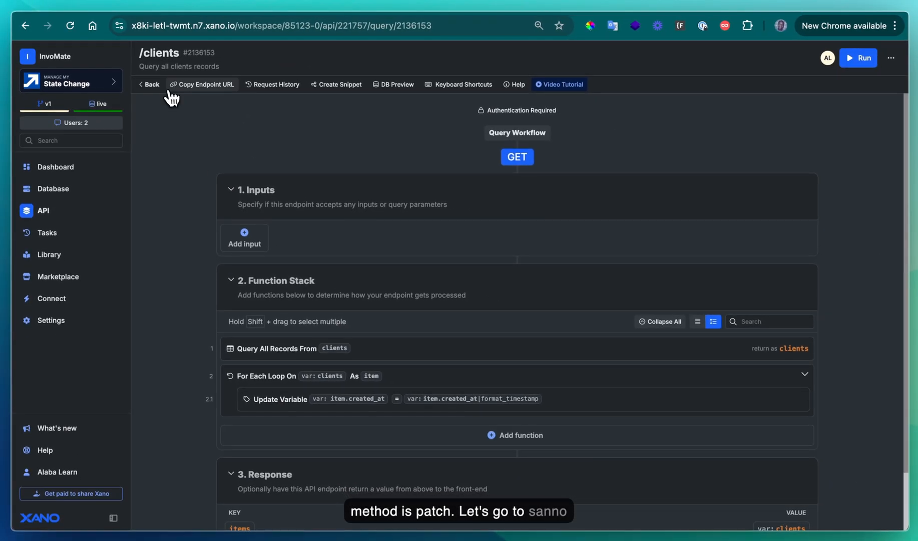
- Switch to Xano, open the PATCH clients/{clients_id} endpoint in Invo Main, and select its path in the heading
click(151, 84)
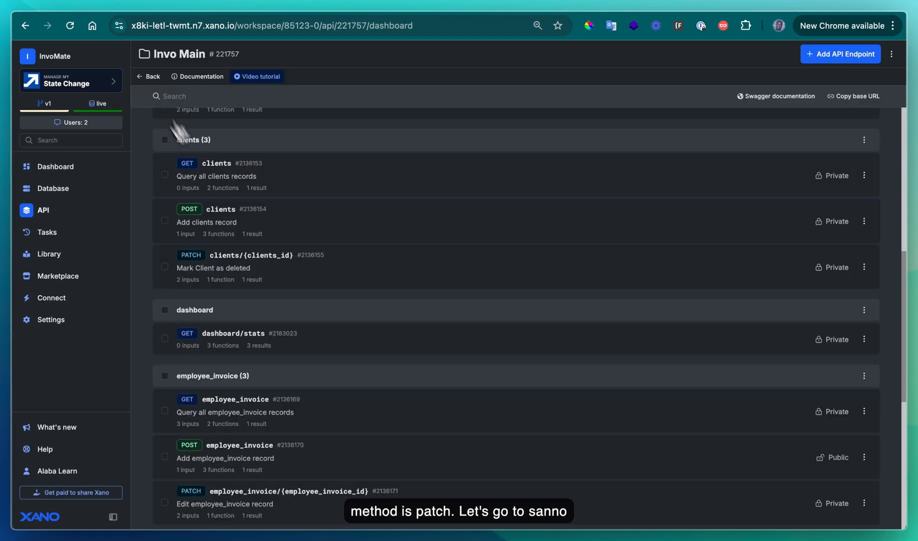
click(324, 273)
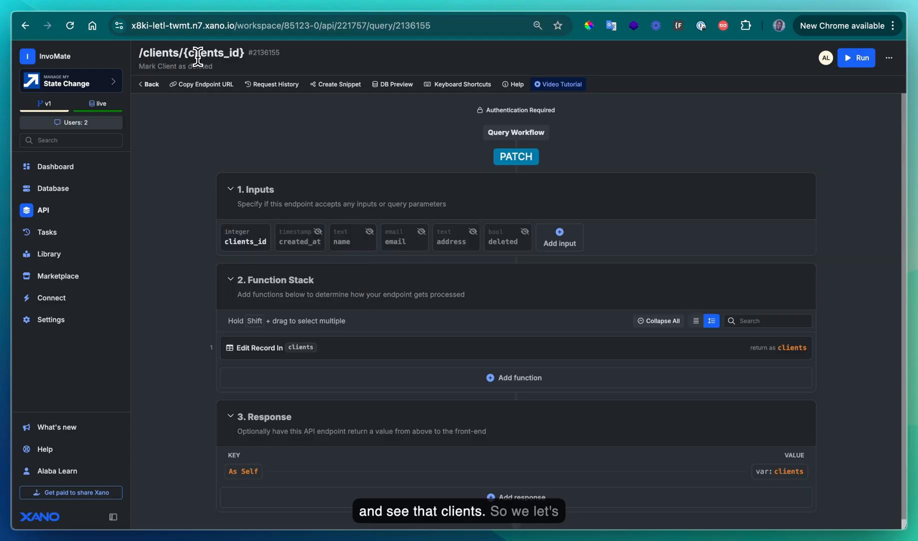
drag(139, 52, 247, 54)
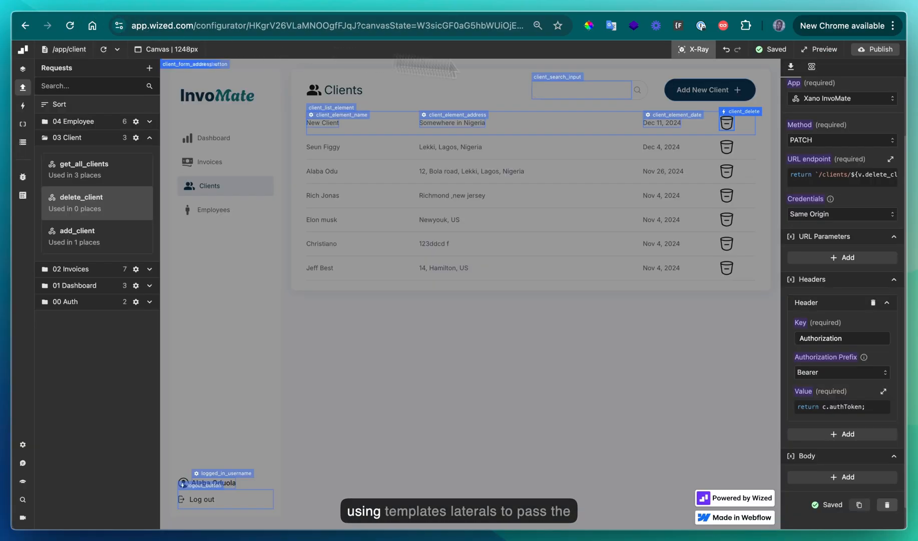
- Return to Wized, open delete_client's URL endpoint function in the Function Editor, and clear the returned template literal
click(891, 158)
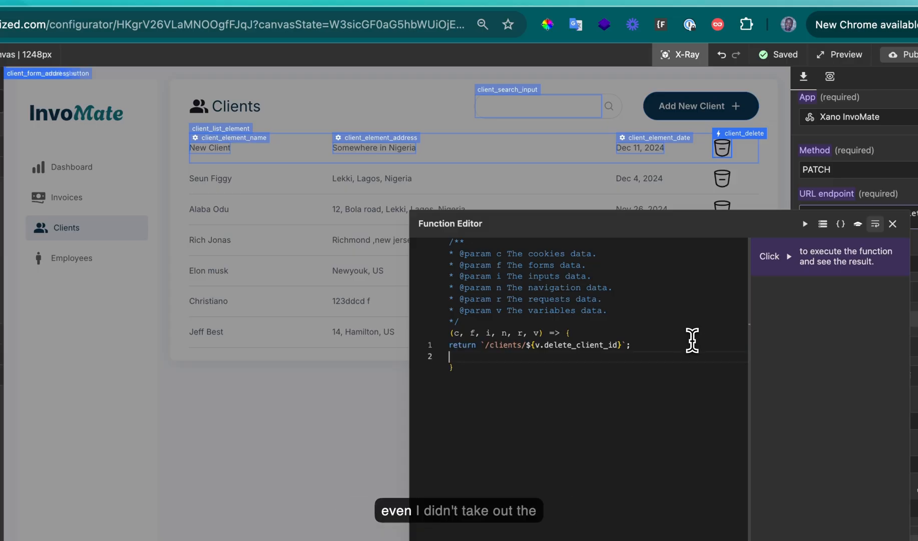
drag(480, 345, 607, 354)
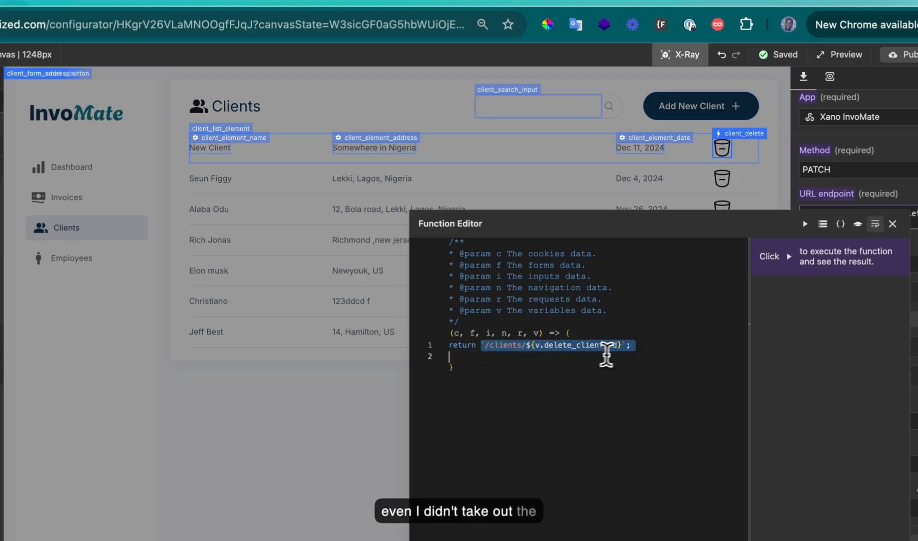
text(=)
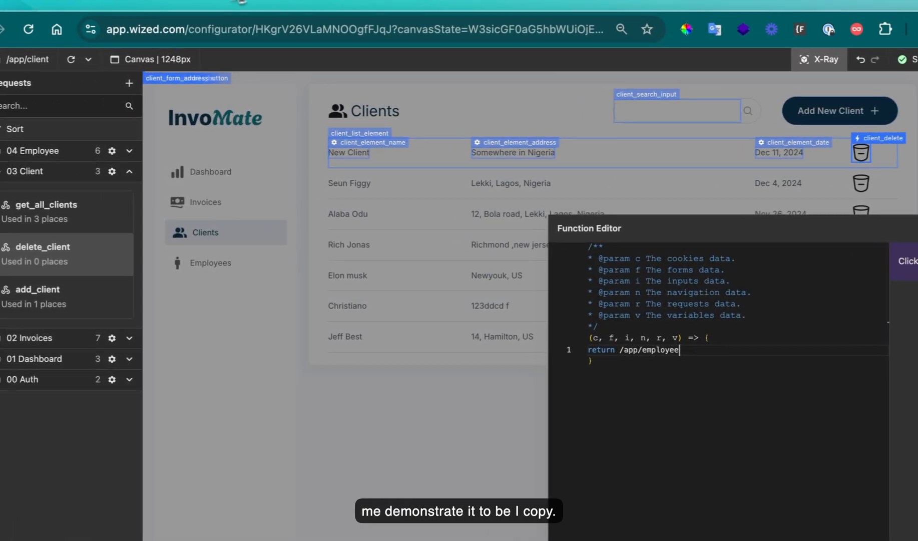
- Copy the endpoint path from Xano and make the URL endpoint function in Wized return `/clients/{clients_id}` in backticks
click(345, 5)
right_click(191, 68)
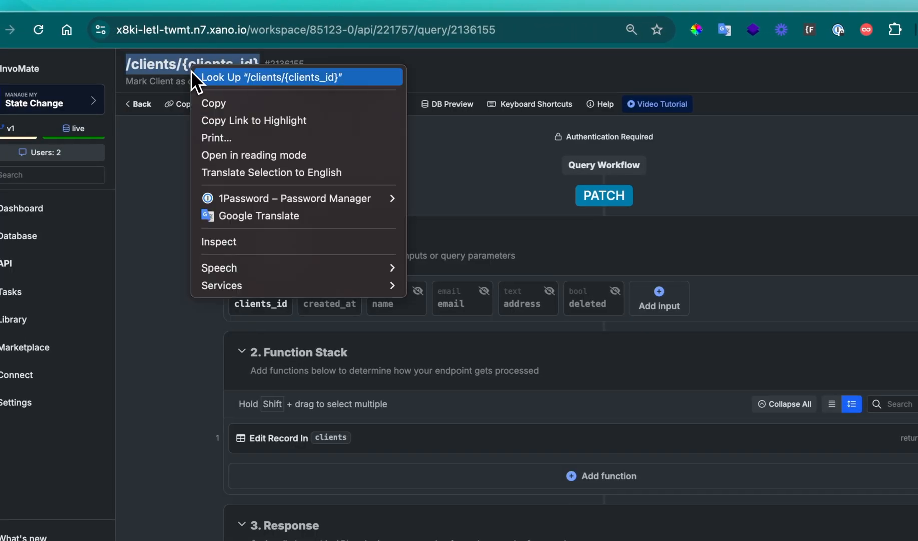
click(203, 98)
click(112, 3)
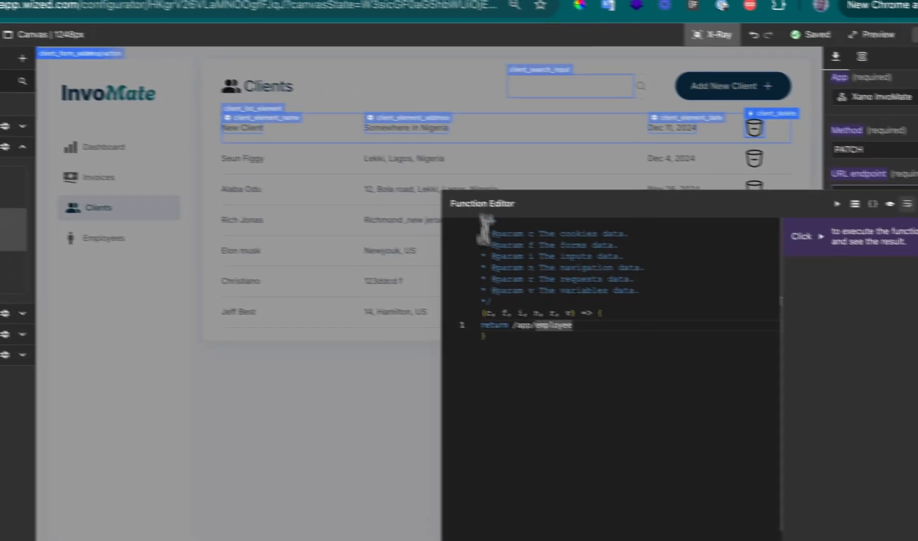
drag(493, 317, 460, 315)
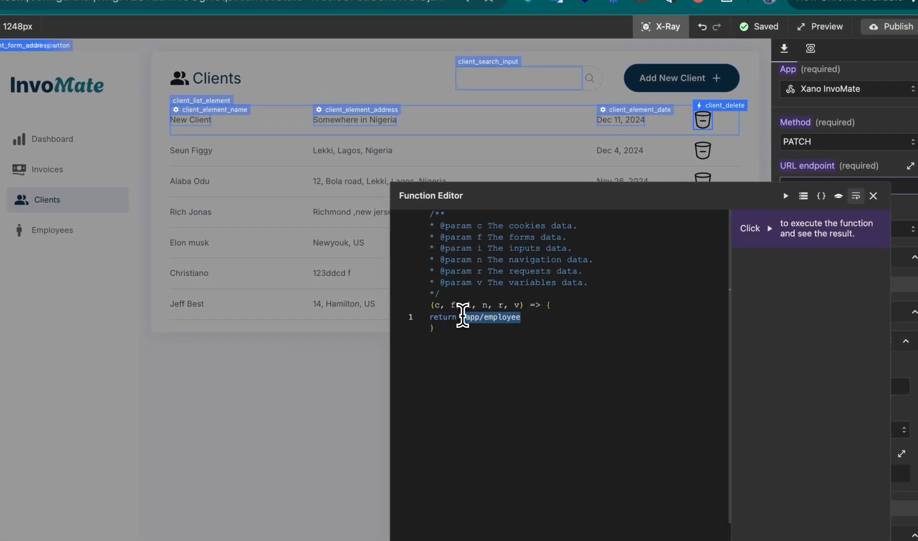
key(BackSpace)
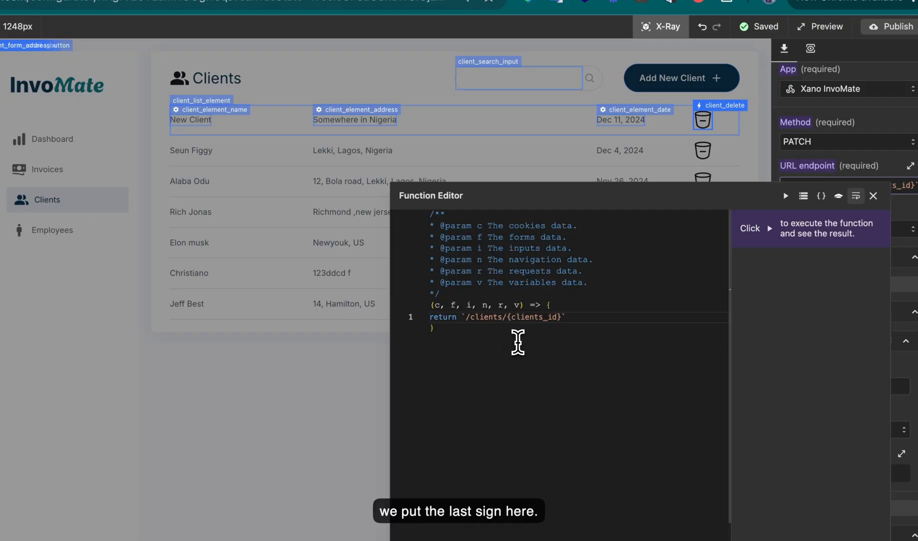
- Make the path dynamic by replacing its ID placeholder with ${v.delete_client_id}
text($)
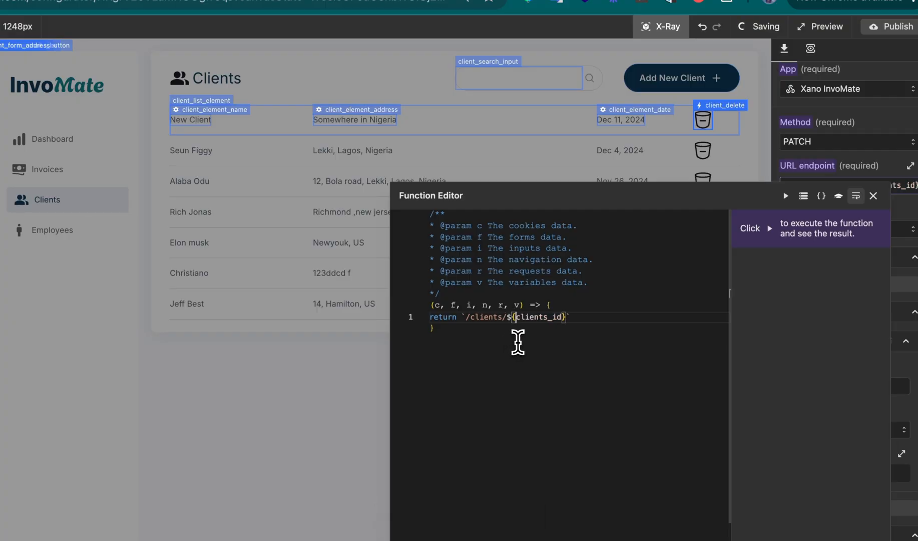
key(Right)
key(Right)
key(Right)
key(Right)
key(Right)
key(Right)
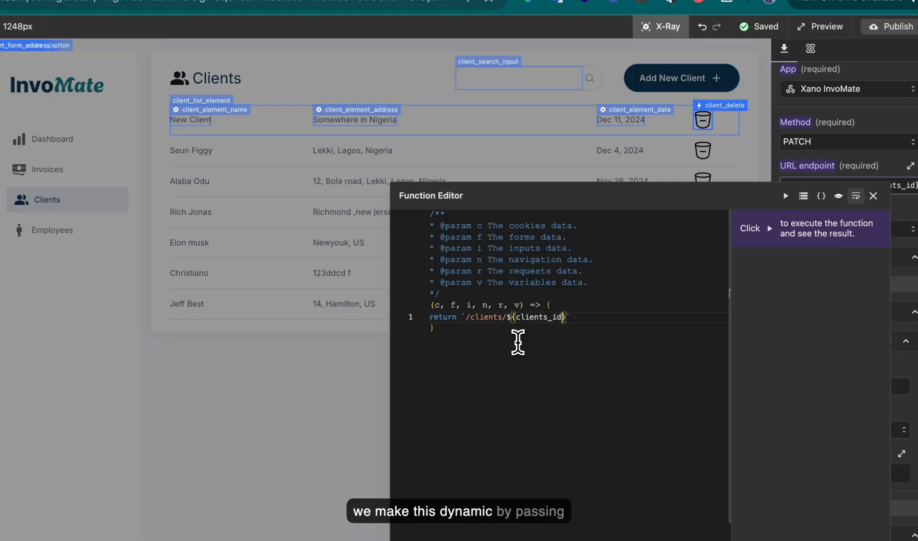
key(BackSpace)
key(BackSpace)
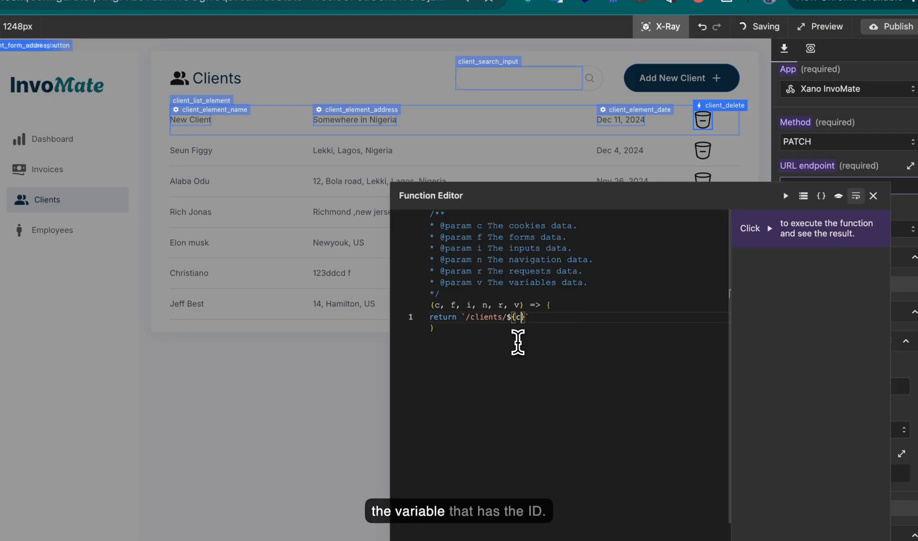
text(v.)
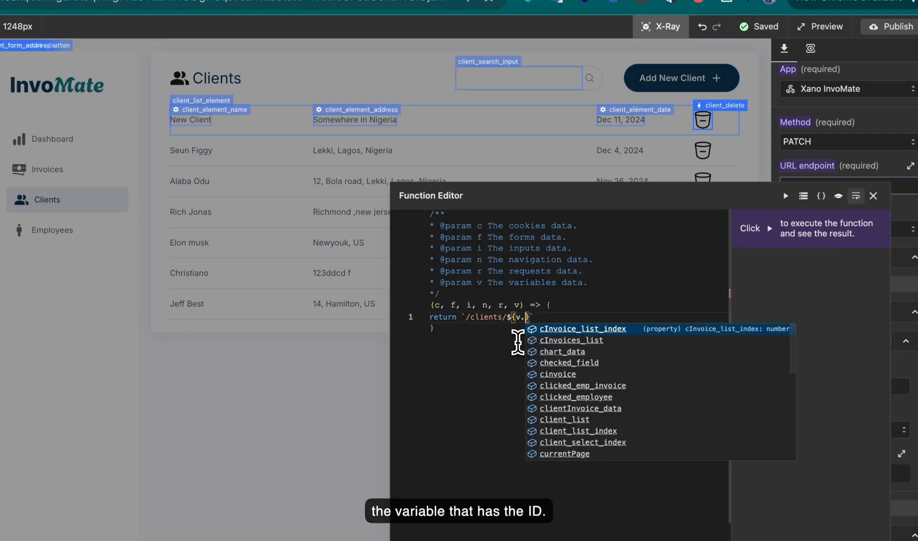
text(delete_client_id)
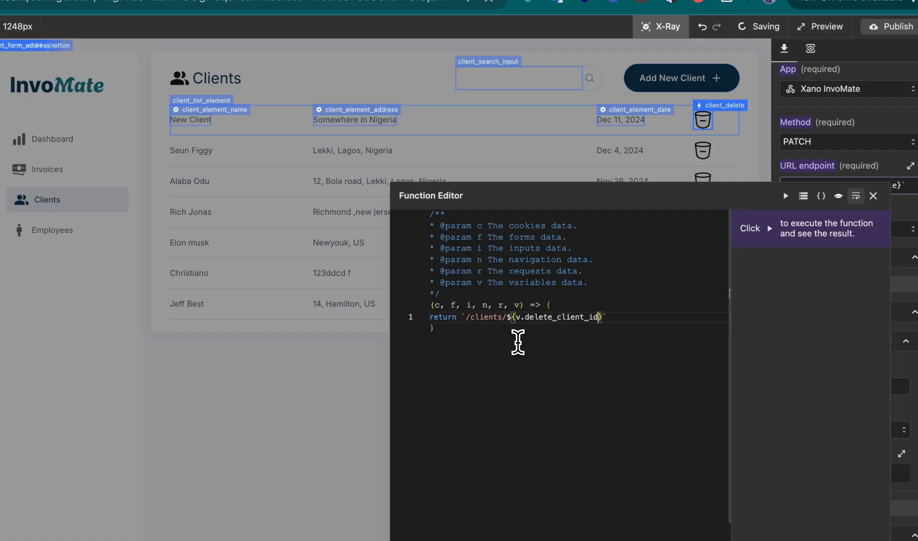
- Execute the URL endpoint function, turn off X-Ray, request and cancel deletion of the second listed client, and reopen the function to check its output
click(786, 195)
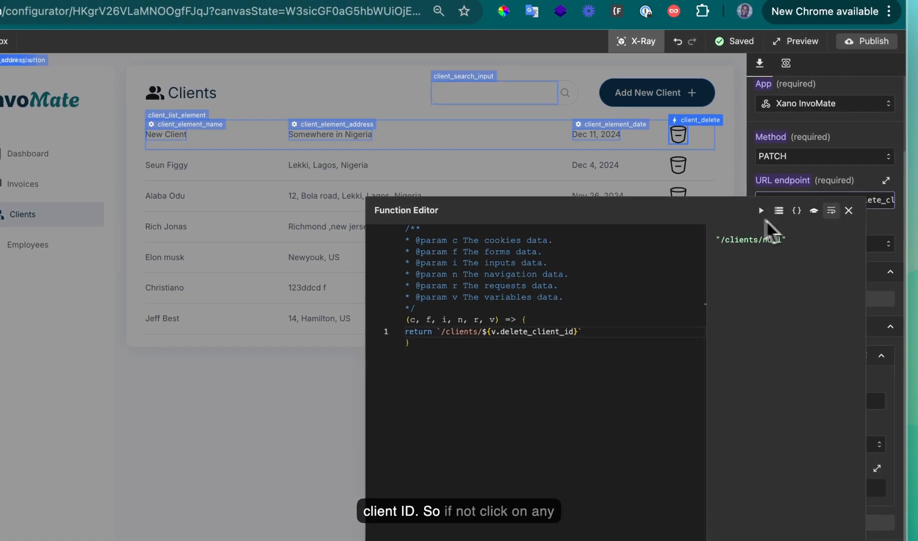
click(848, 211)
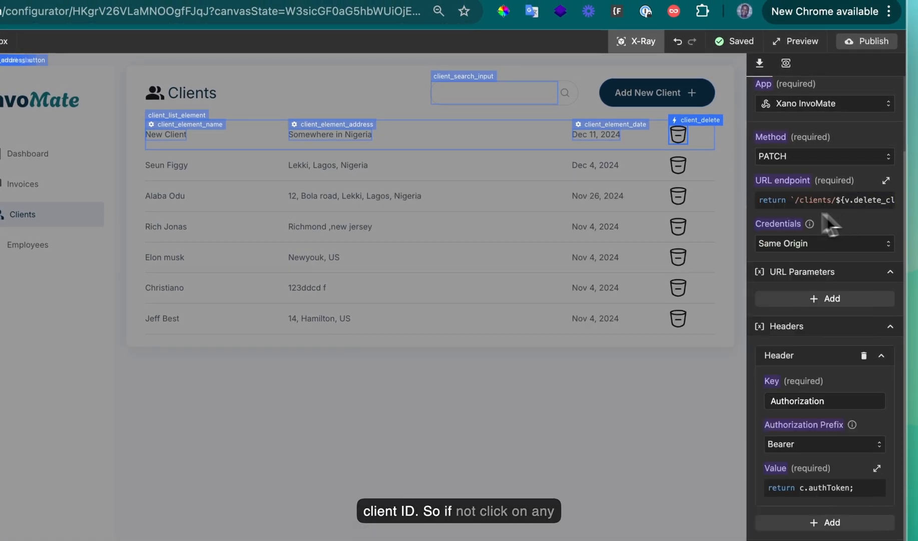
click(635, 41)
click(678, 164)
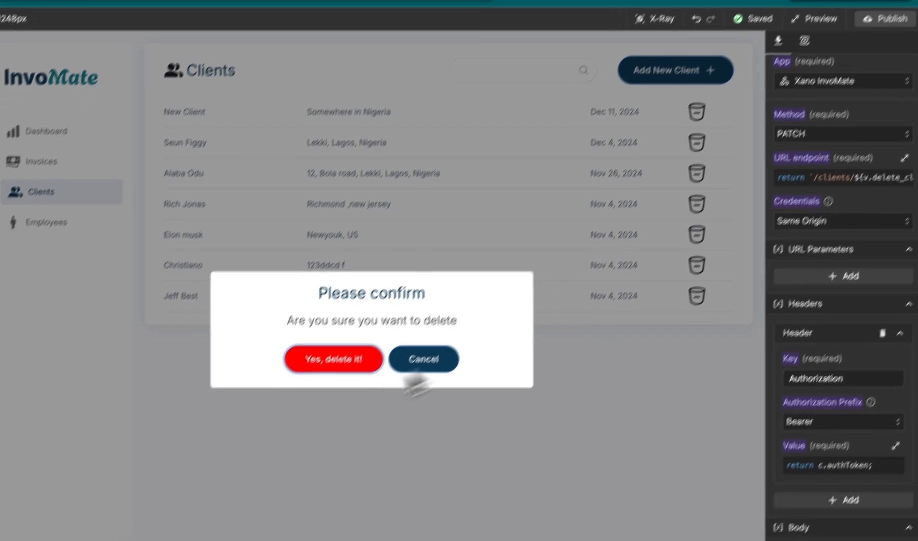
click(401, 381)
click(826, 142)
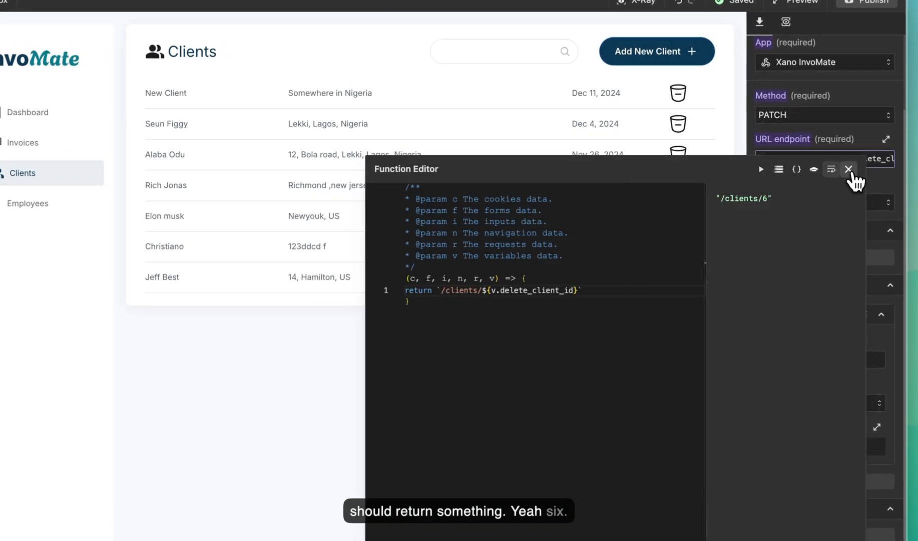
- Close the Function Editor and review the delete_client request's Authorization header settings
click(848, 169)
scroll(831, 246, down, 2)
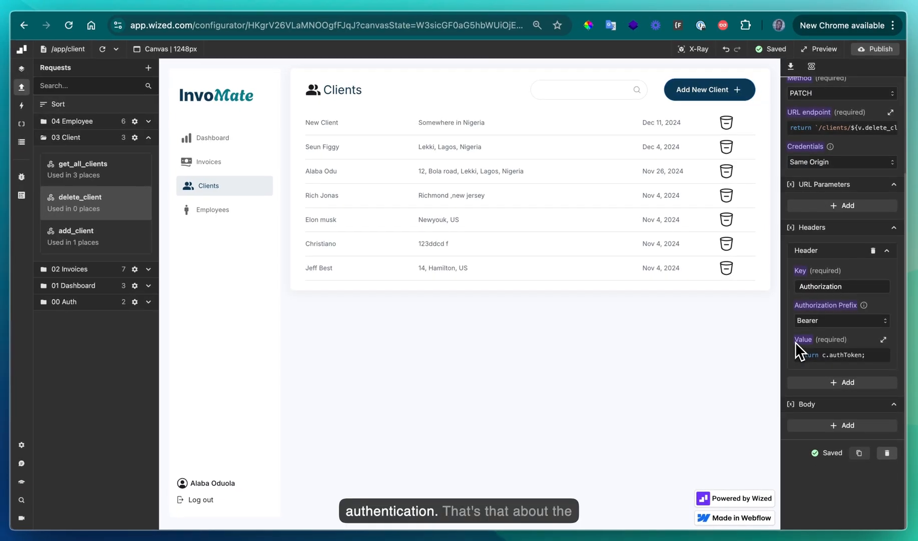
scroll(801, 337, up, 3)
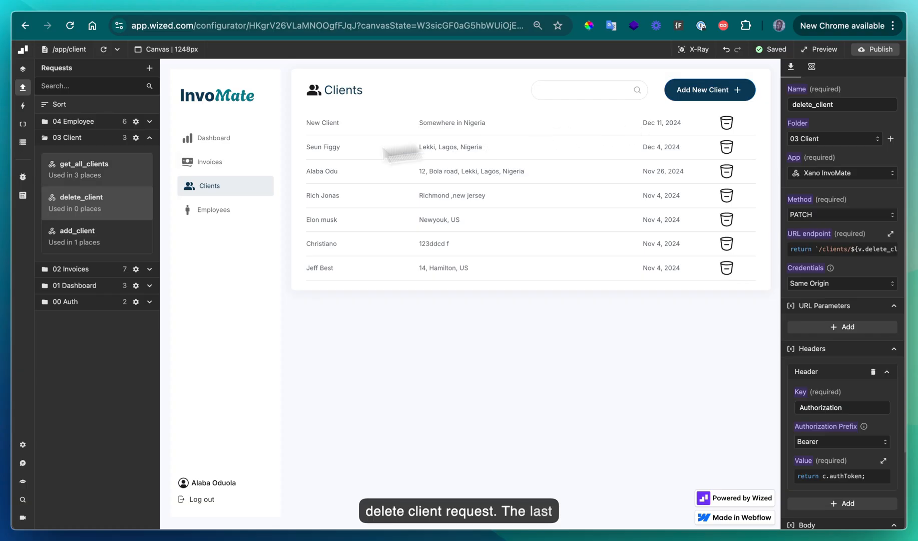
- Open the add_client request and display the Add New Client form on the canvas
click(125, 234)
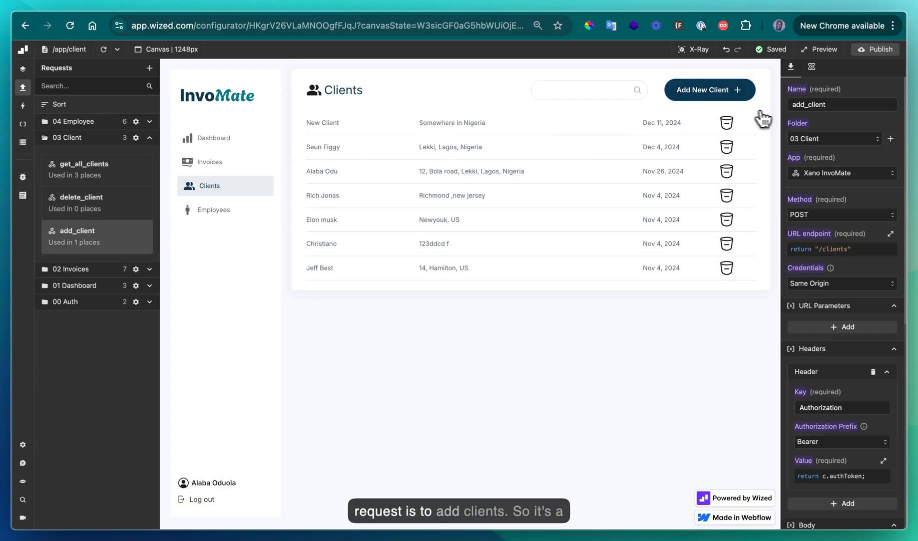
click(703, 92)
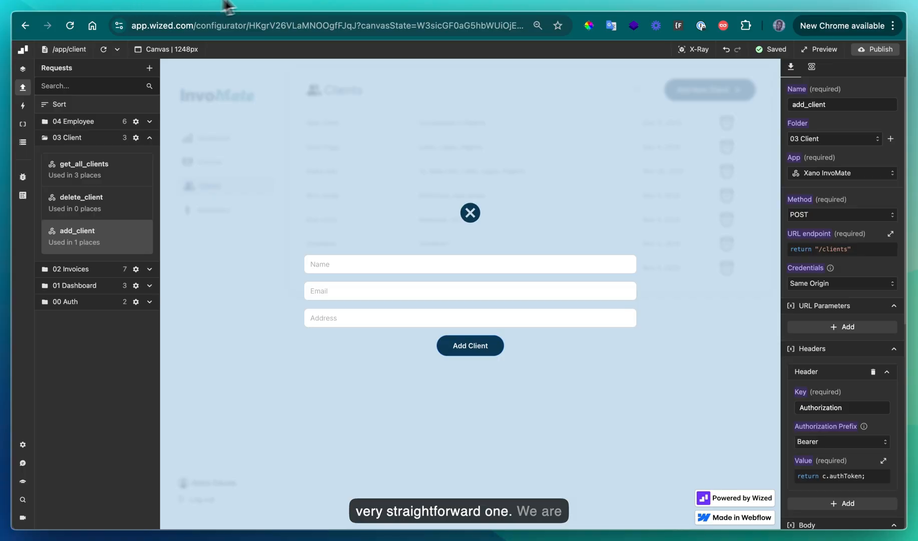
- Switch to Xano, go back to the Invo Main endpoint list, and open the POST clients endpoint
click(280, 6)
click(152, 83)
scroll(324, 302, down, 3)
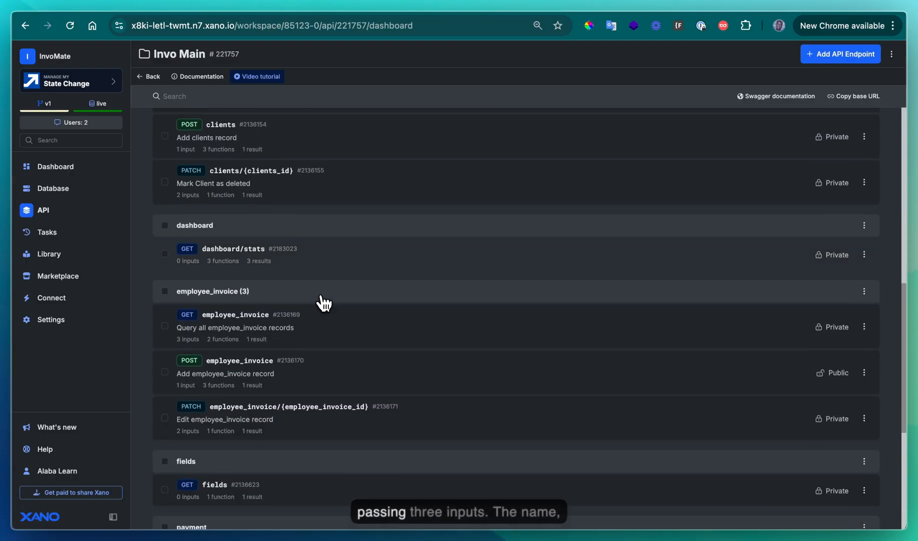
scroll(324, 302, up, 3)
click(311, 296)
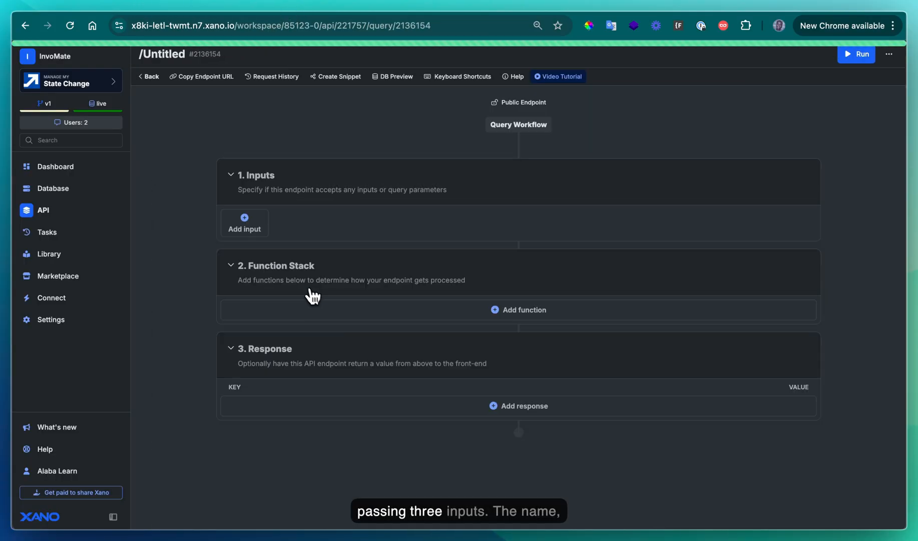
- Check the POST clients endpoint's inputs, switch back to Wized, and review the add_client request's body items and Authorization header
scroll(304, 265, down, 1)
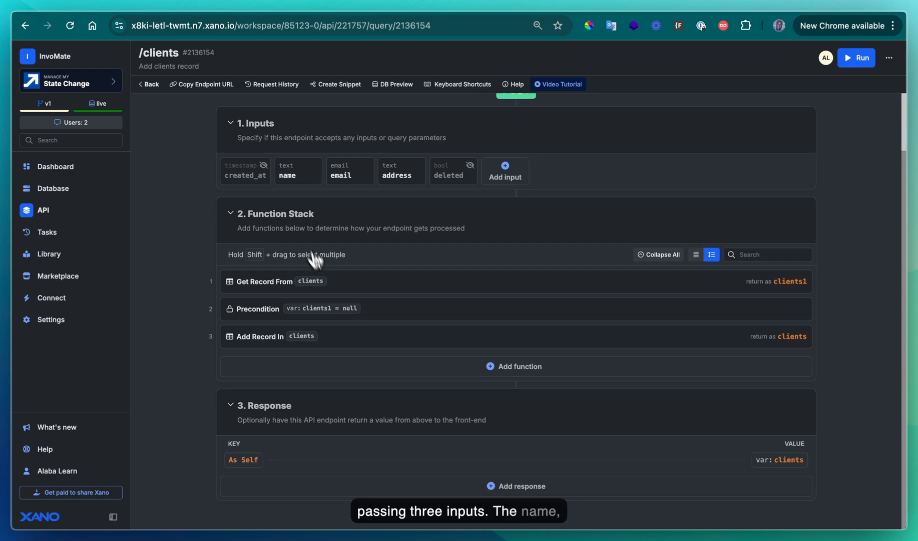
click(84, 1)
scroll(819, 413, down, 3)
scroll(818, 416, down, 2)
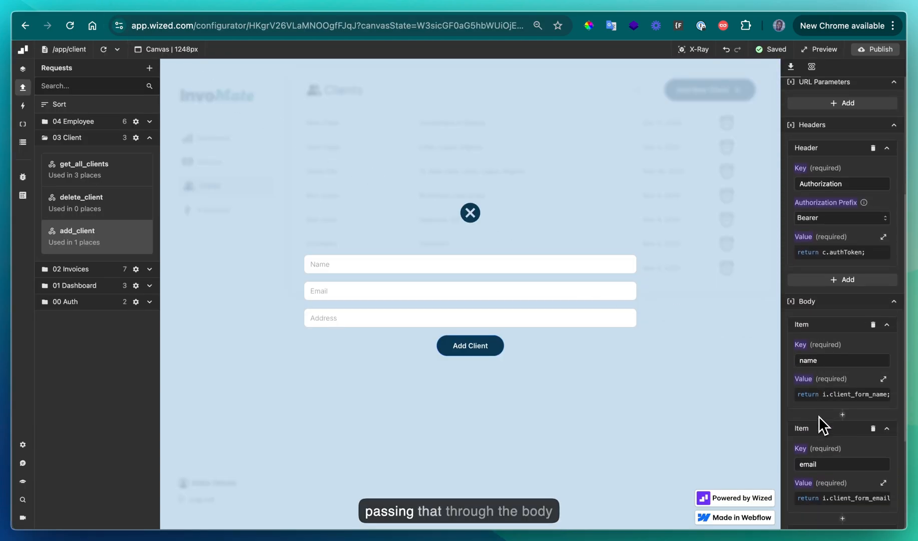
scroll(818, 416, down, 2)
scroll(818, 409, up, 10)
scroll(812, 251, down, 8)
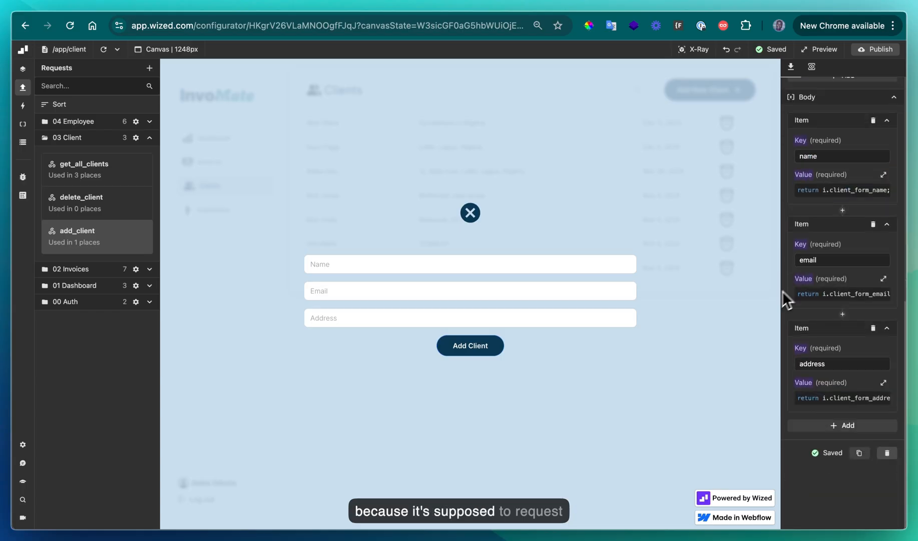
scroll(811, 251, up, 3)
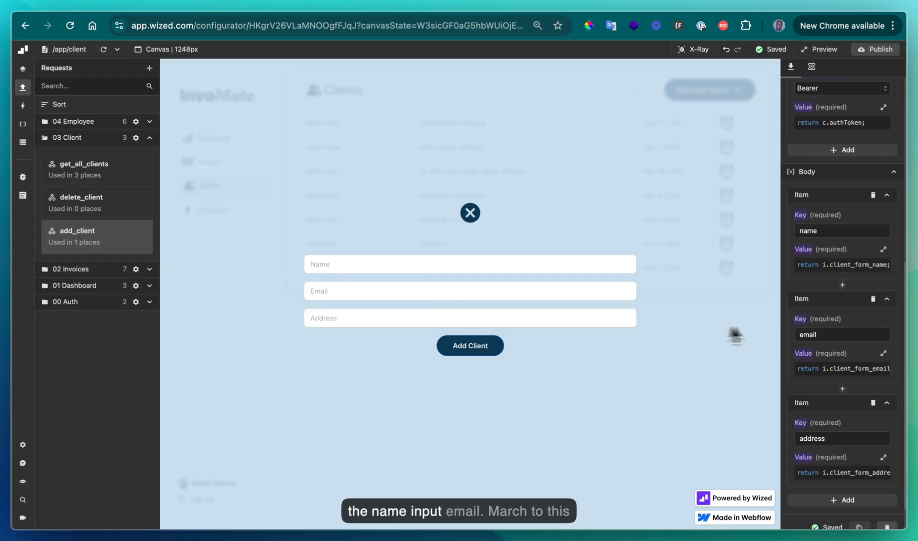
scroll(801, 376, down, 3)
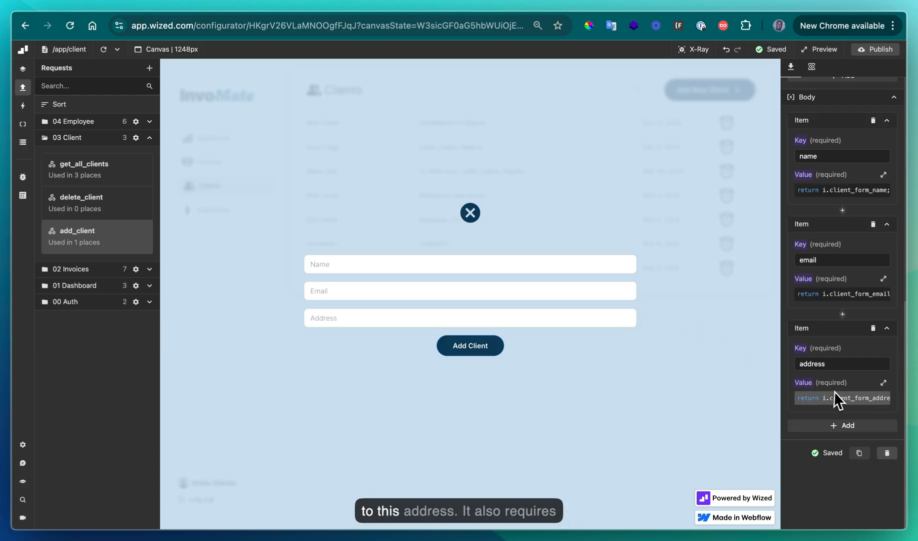
scroll(834, 391, up, 15)
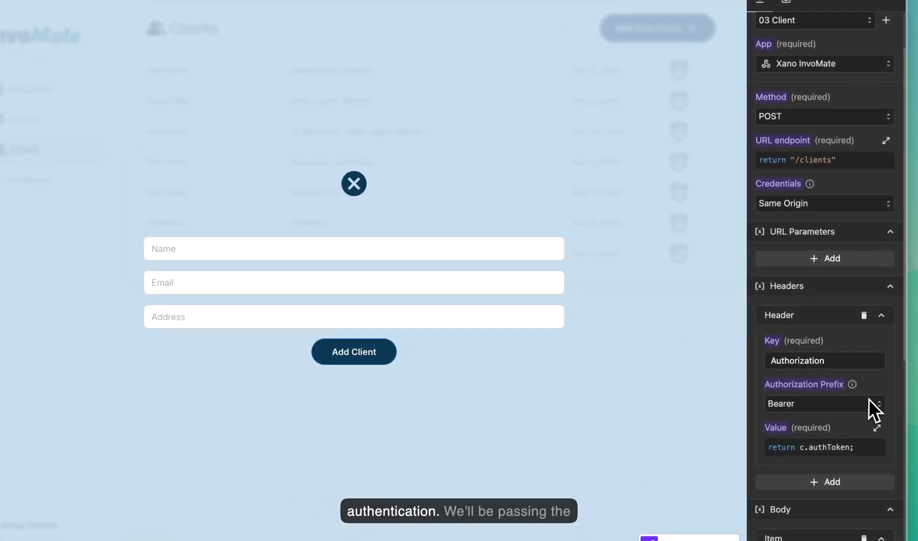
scroll(816, 319, up, 3)
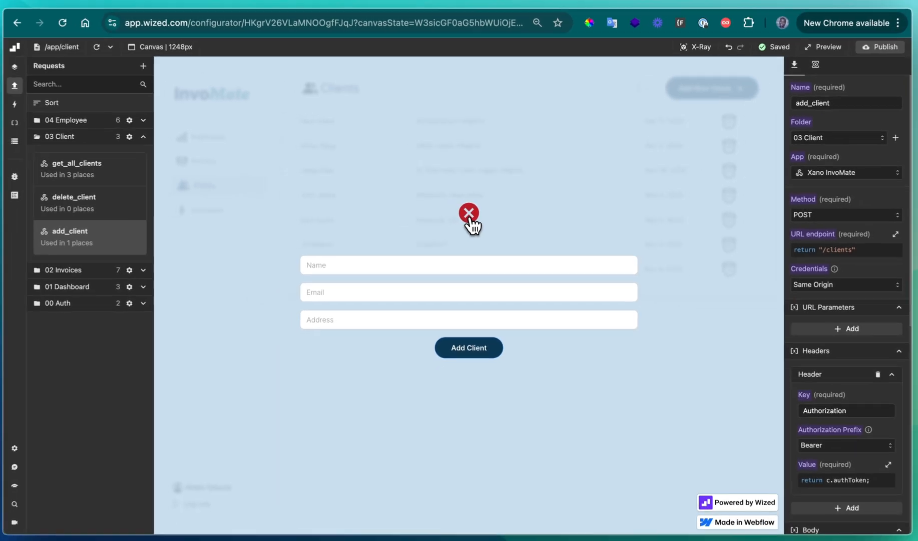
- Close and reopen the Add New Client form, turn on X-Ray, and open the client_form element's events
click(469, 214)
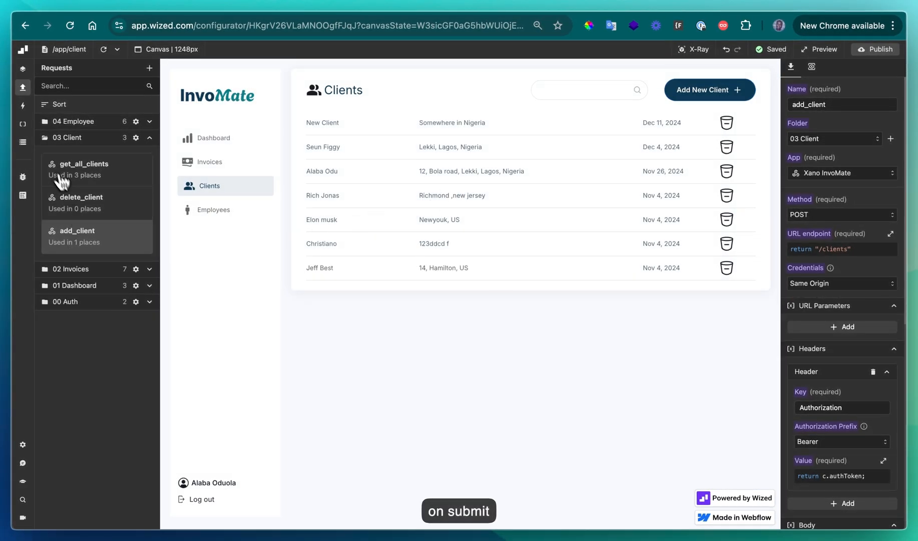
click(673, 80)
click(687, 50)
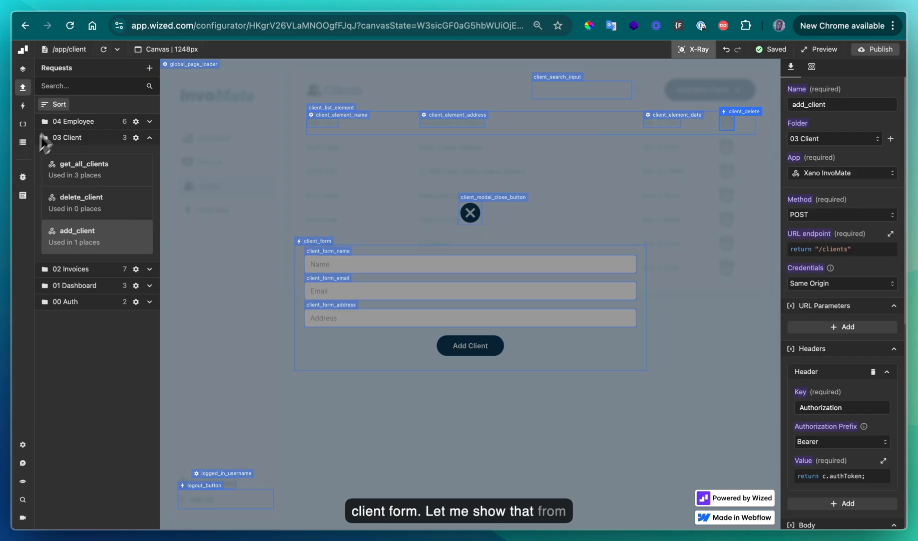
click(22, 124)
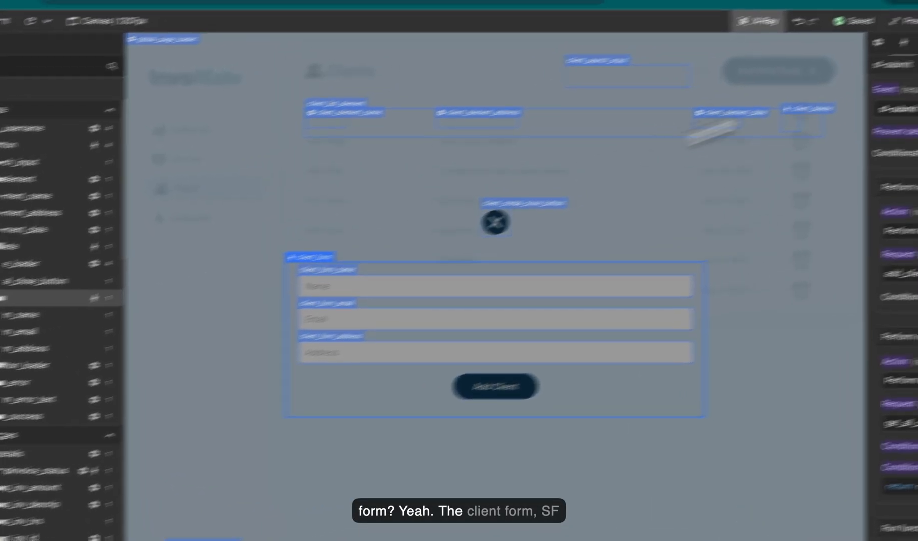
click(158, 275)
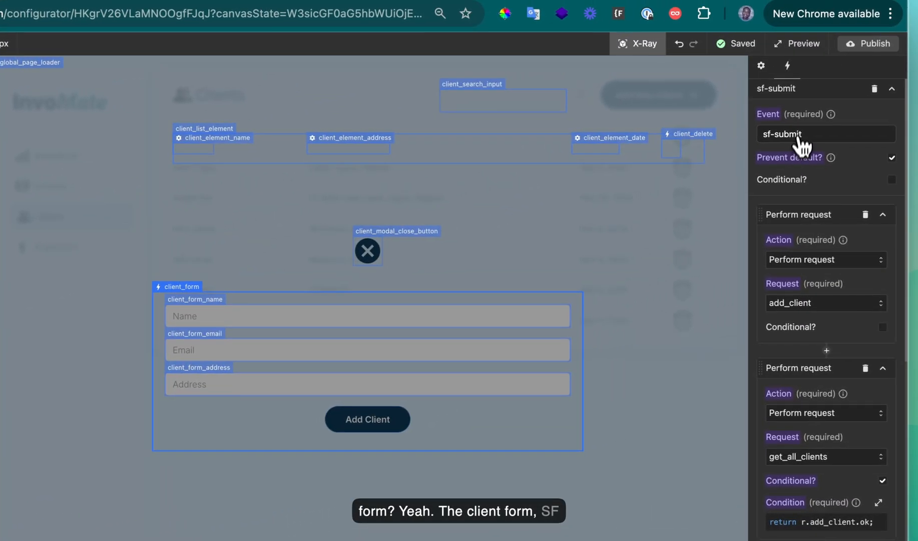
- Review the sf-submit event's add_client and conditional get_all_clients request actions
scroll(806, 316, down, 2)
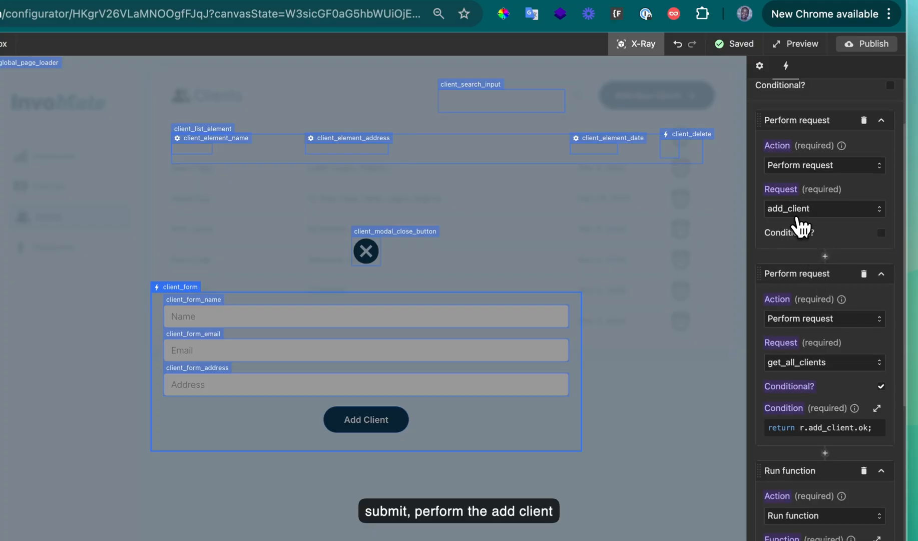
scroll(801, 226, down, 2)
scroll(804, 240, down, 2)
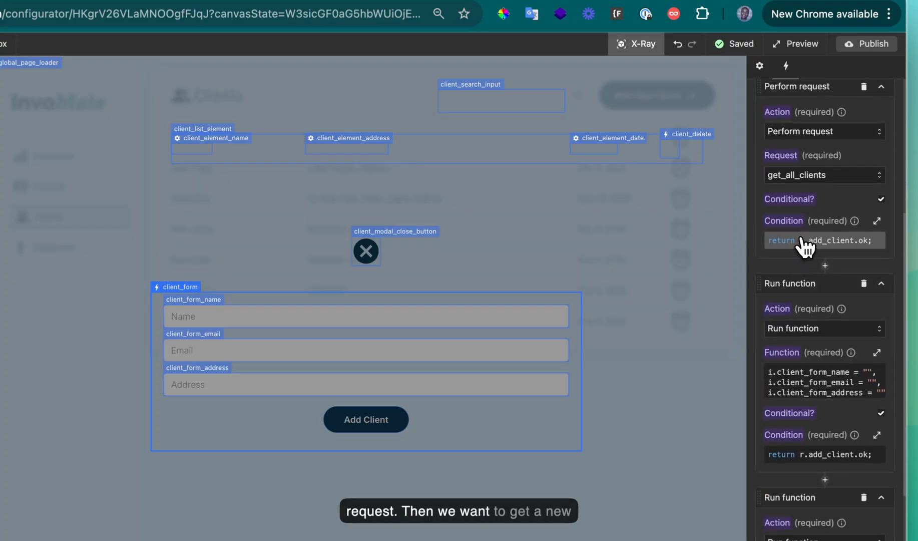
scroll(805, 250, up, 2)
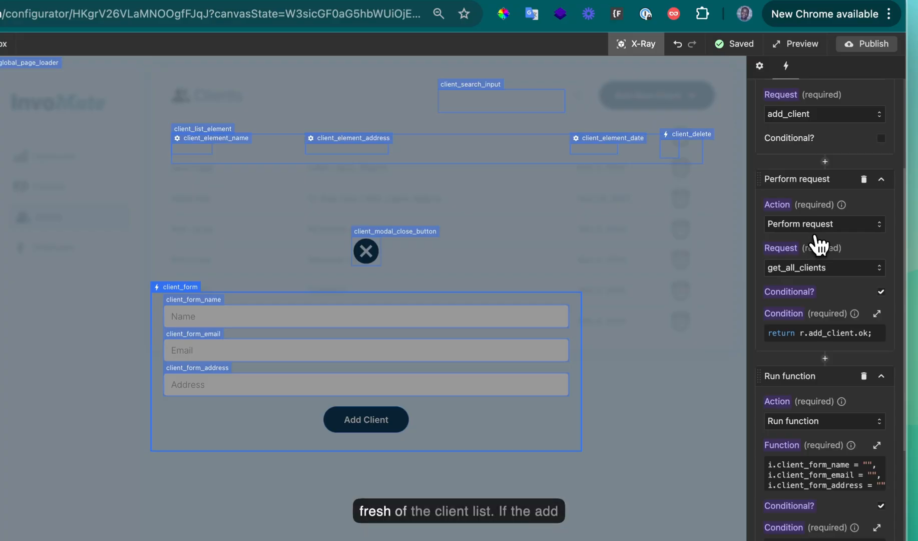
scroll(839, 270, down, 2)
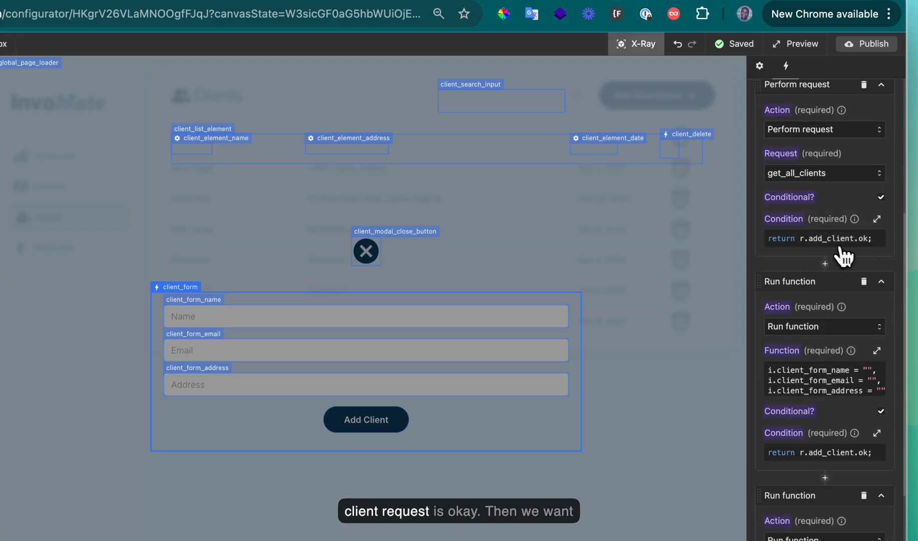
- Inspect the sf-submit function that empties the client form's name, email and address inputs, and close the Function Editor
scroll(844, 256, down, 2)
click(844, 287)
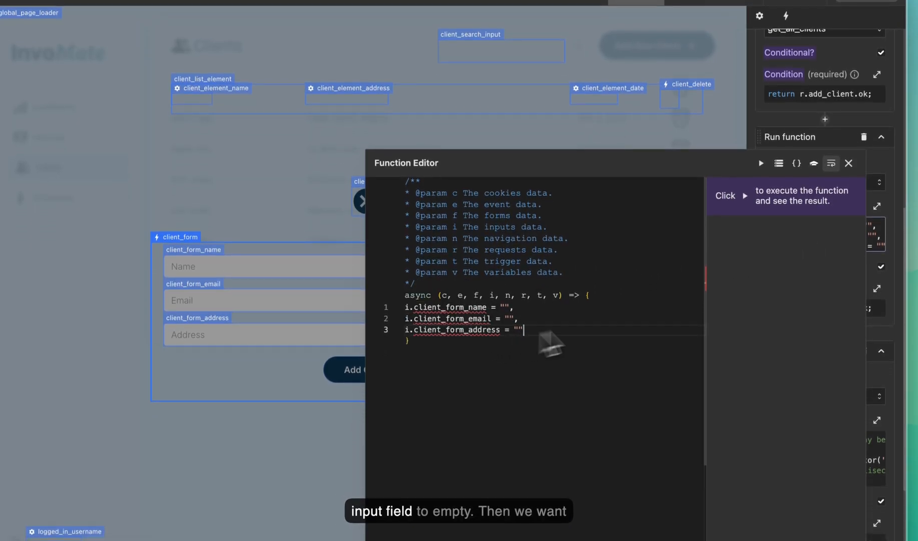
click(849, 163)
- Inspect the delayed function that closes the client modal, moving the Function Editor clear of the modal's close button, and close the editor
scroll(838, 296, down, 5)
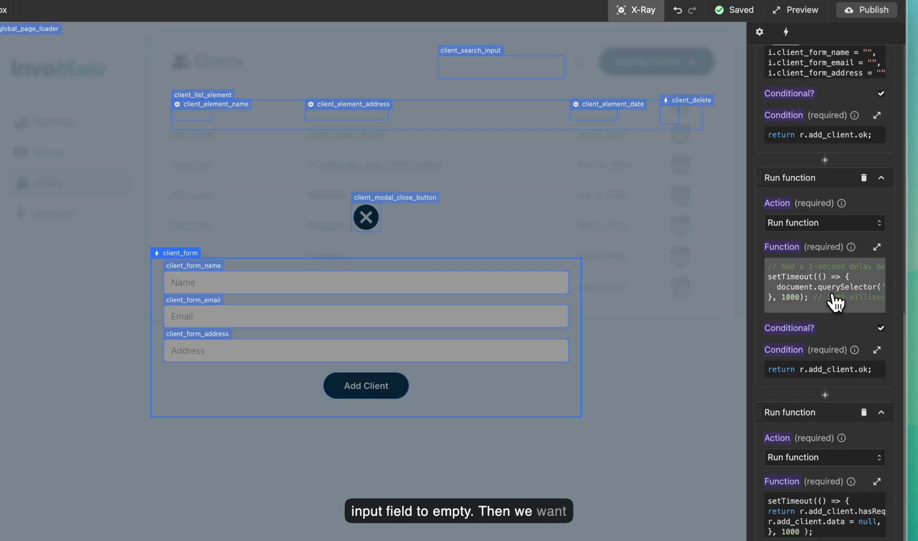
click(776, 299)
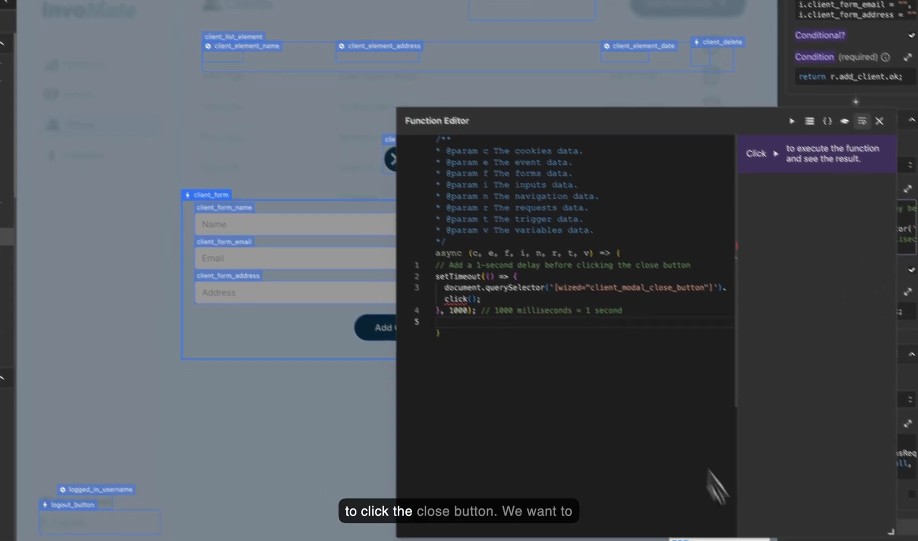
drag(865, 515, 824, 473)
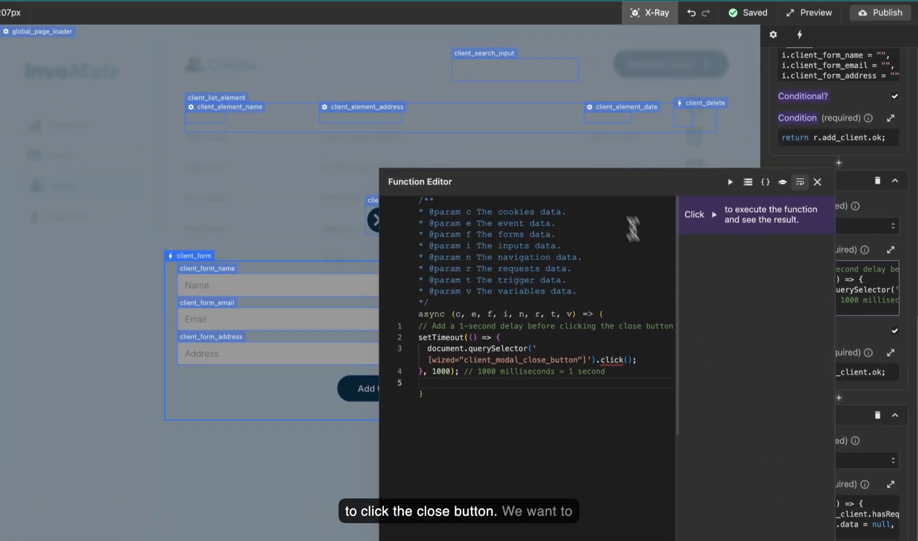
drag(607, 122, 644, 155)
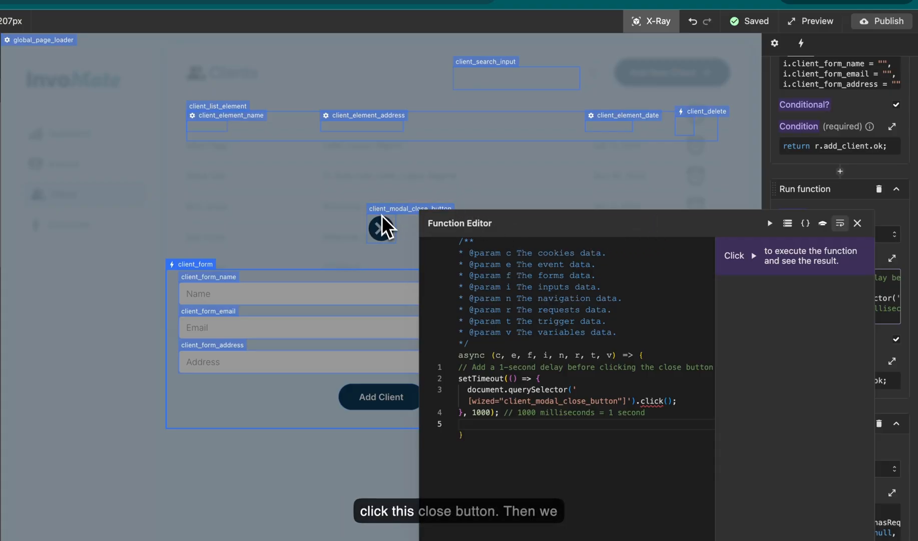
click(857, 223)
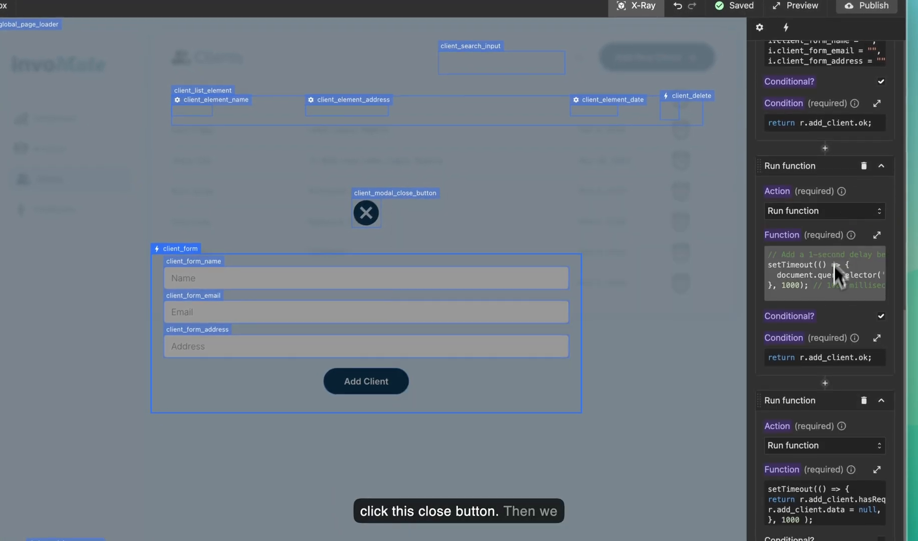
- Inspect the final function that resets the add_client request data, close it, and return to the sf-submit event's request actions
scroll(834, 263, down, 2)
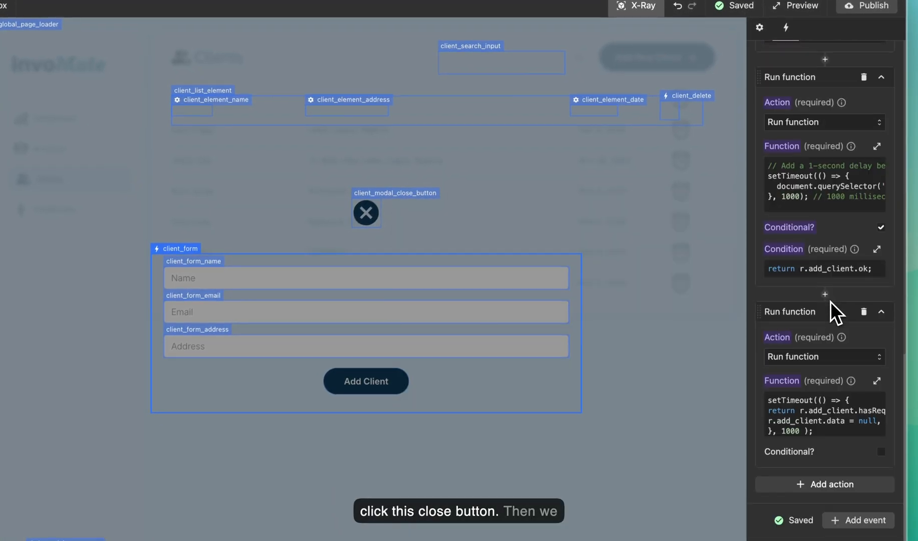
click(825, 433)
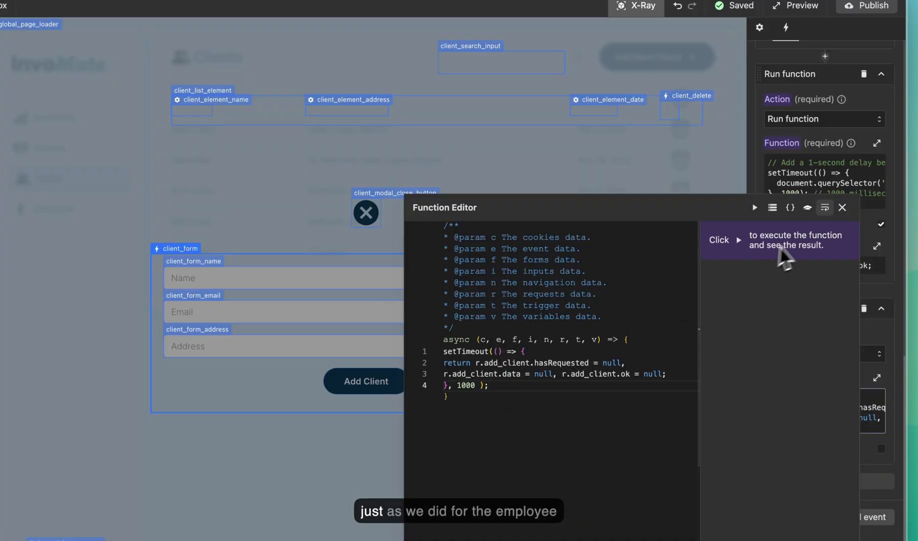
click(842, 207)
scroll(851, 220, up, 4)
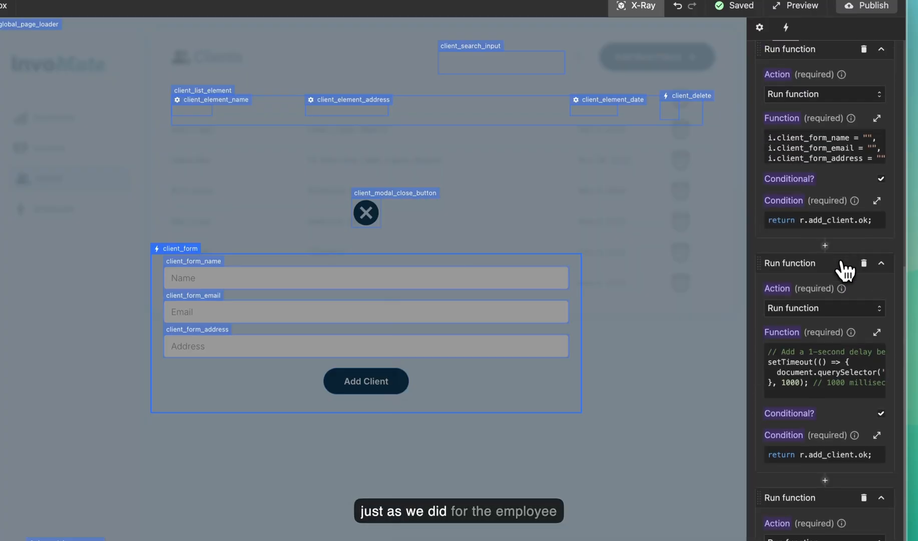
scroll(846, 271, up, 4)
scroll(836, 288, up, 6)
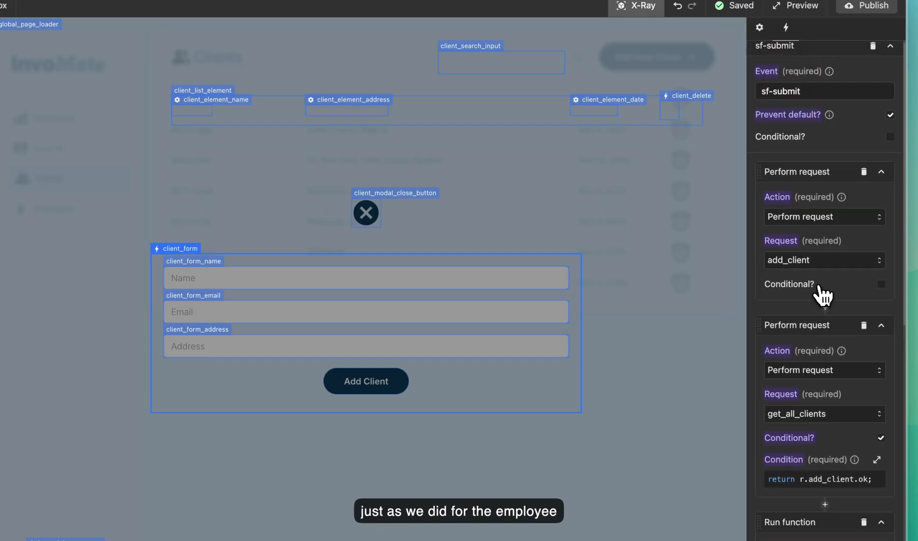
scroll(817, 291, down, 2)
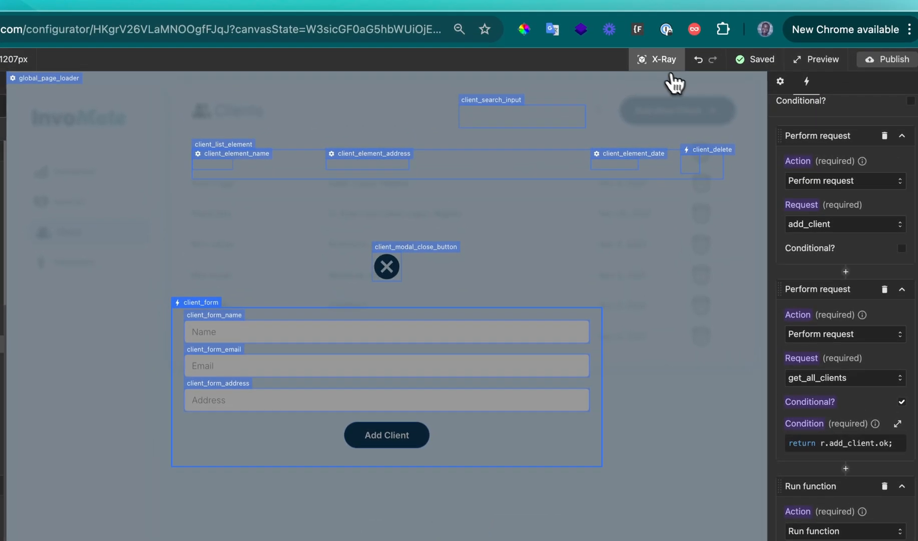
- Turn off X-Ray and look through the client_form element's settings
click(645, 25)
click(779, 82)
scroll(791, 256, down, 2)
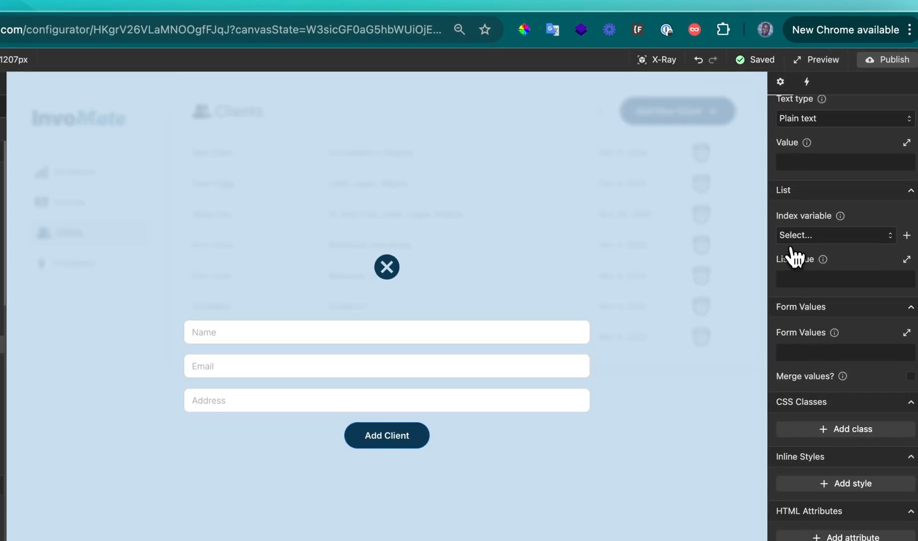
scroll(811, 268, up, 4)
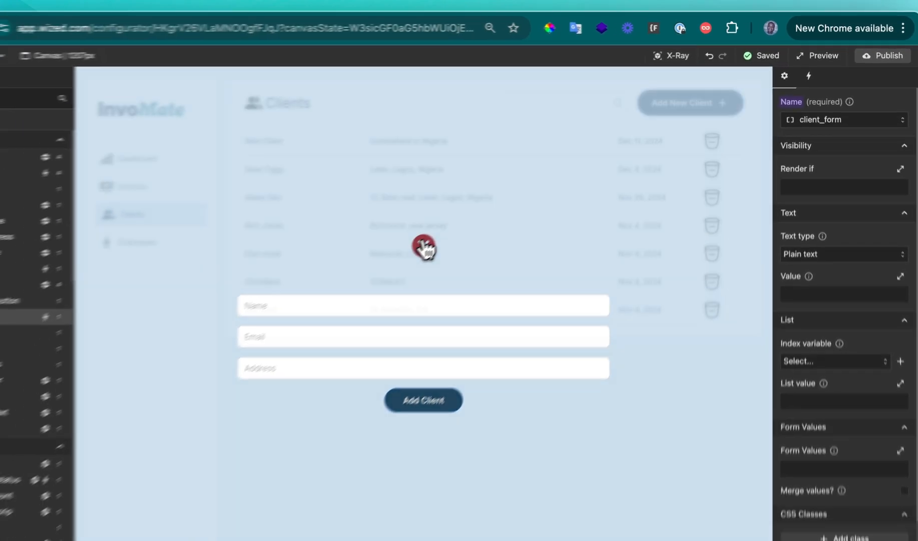
- Close the Add New Client form, turn on X-Ray, and select the client_search_input element on the canvas
click(386, 266)
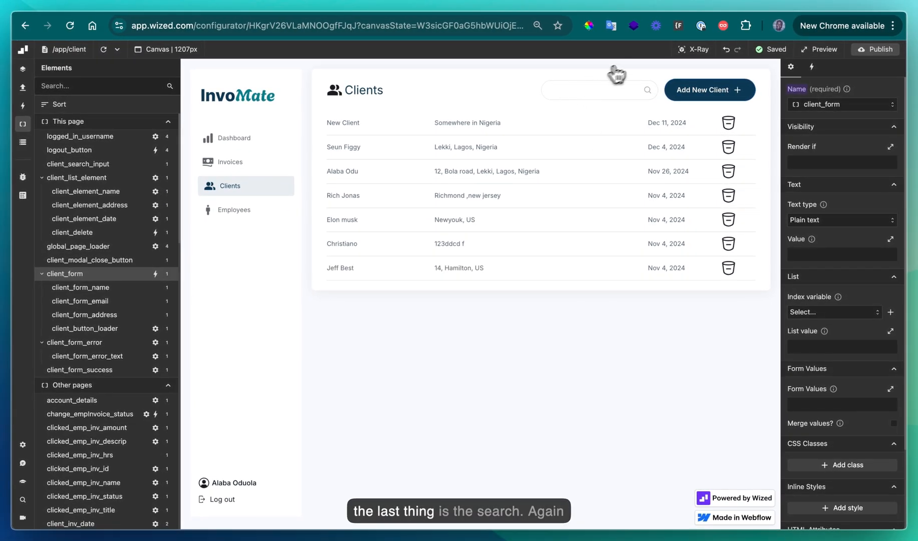
click(689, 50)
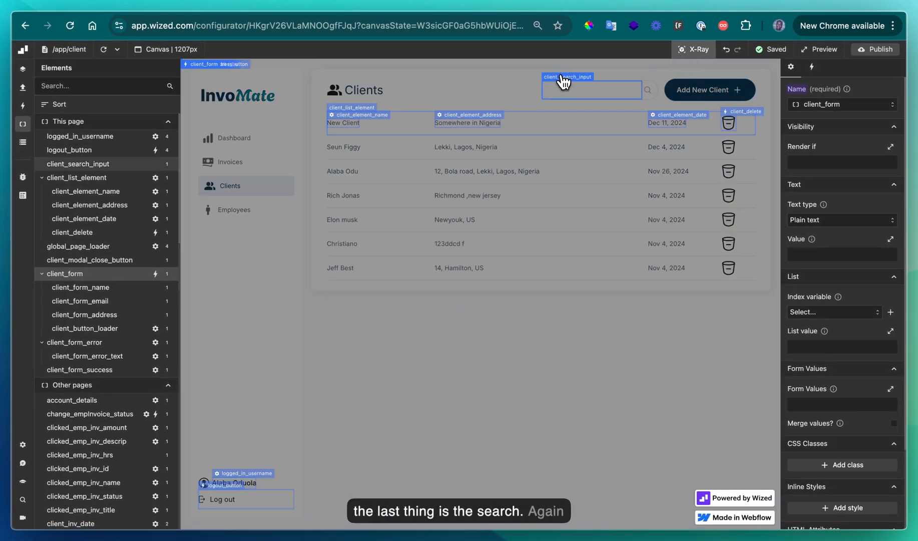
click(578, 92)
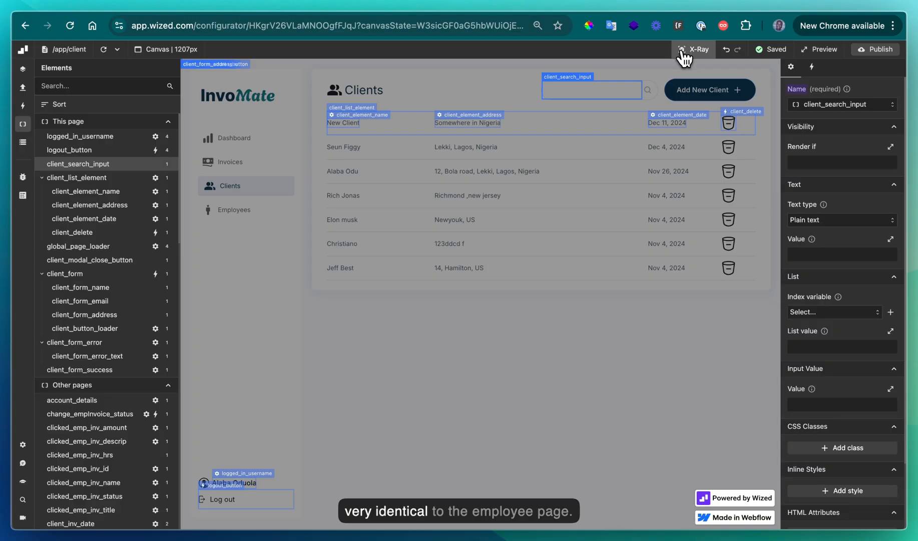
- Open the client Search Event in the 03 Clients folder and review its trigger and attribute settings
click(23, 106)
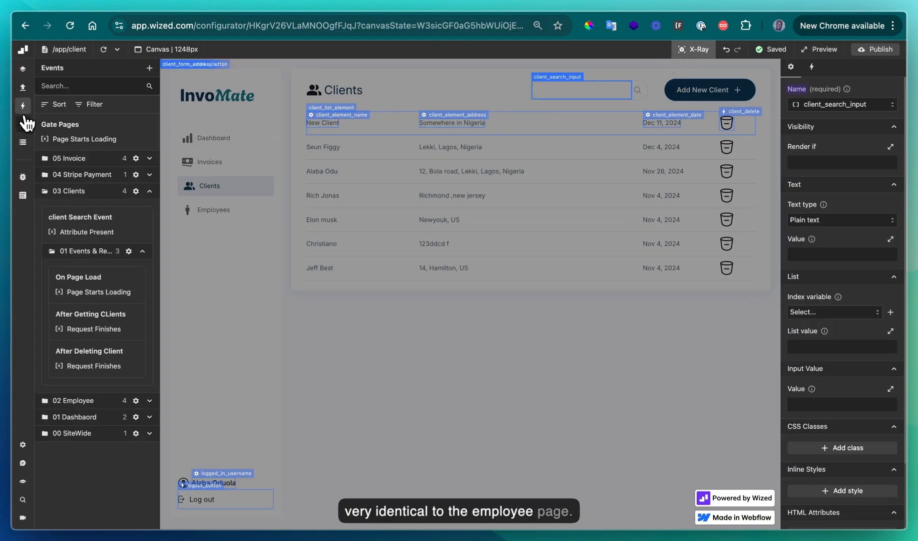
click(120, 232)
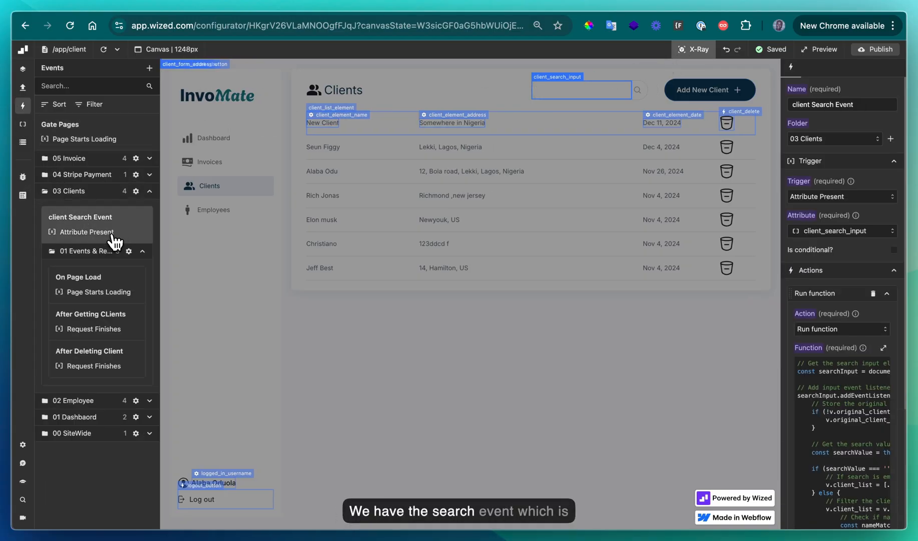
scroll(878, 180, down, 2)
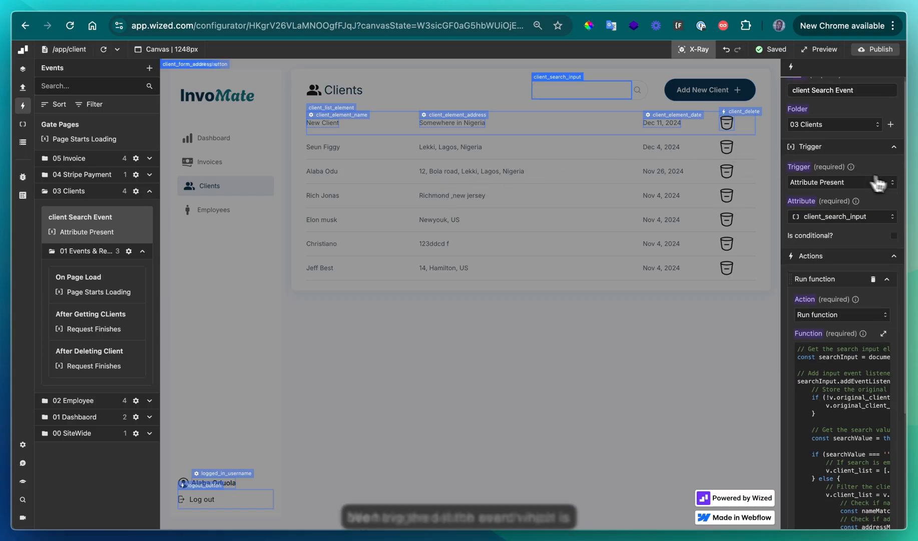
scroll(888, 189, up, 2)
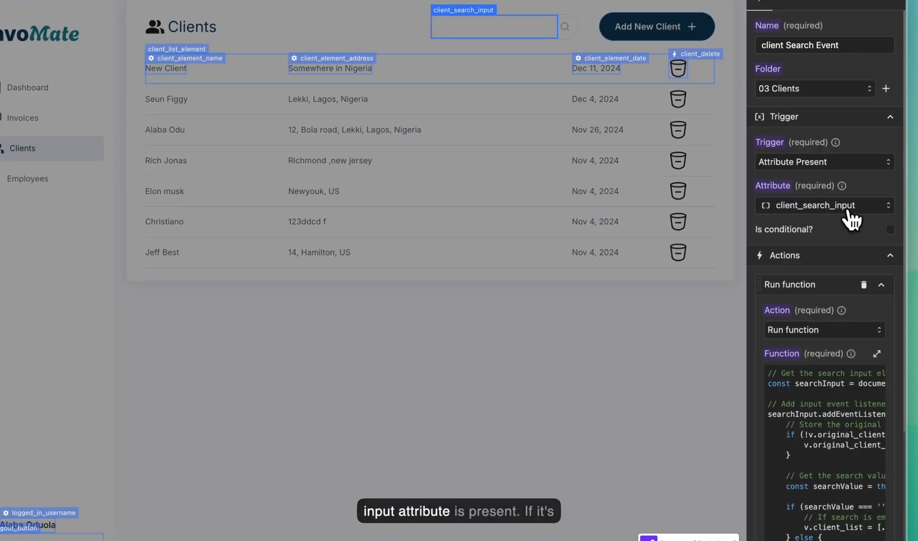
- Open the client Search Event's function in the Function Editor, reposition and enlarge the editor, and read through the client filtering code
scroll(826, 220, down, 4)
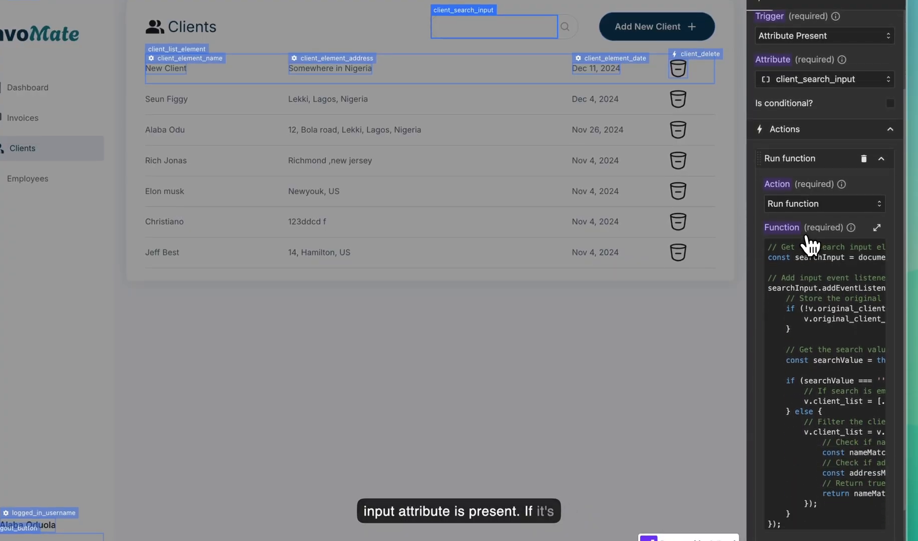
click(821, 338)
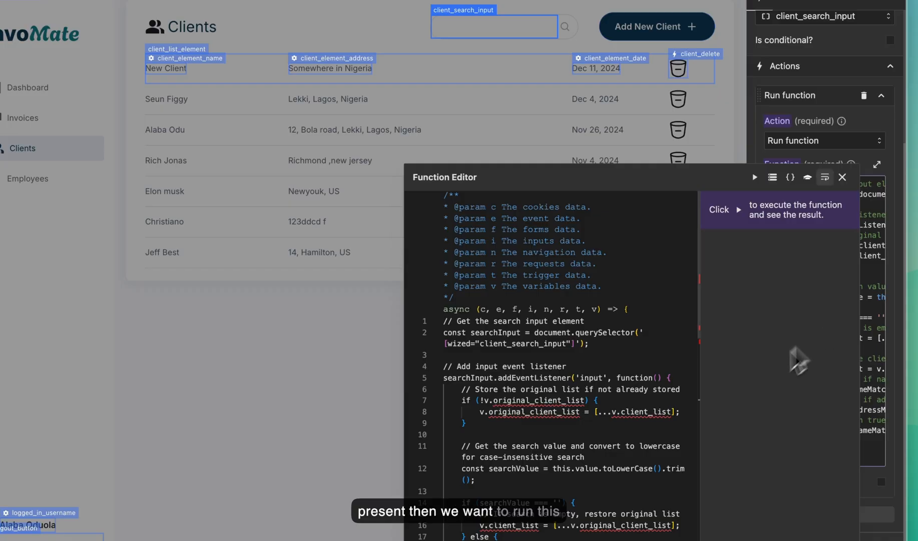
drag(609, 184, 614, 113)
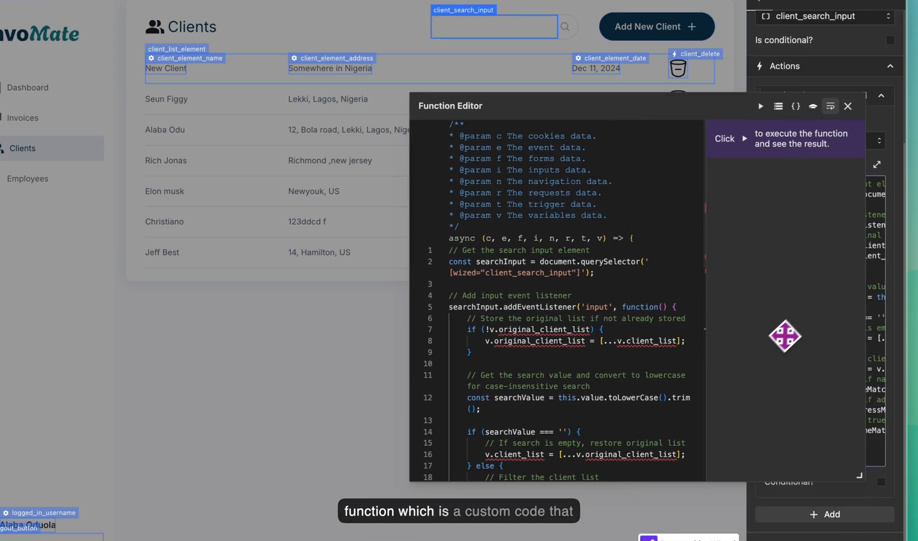
drag(859, 474, 887, 540)
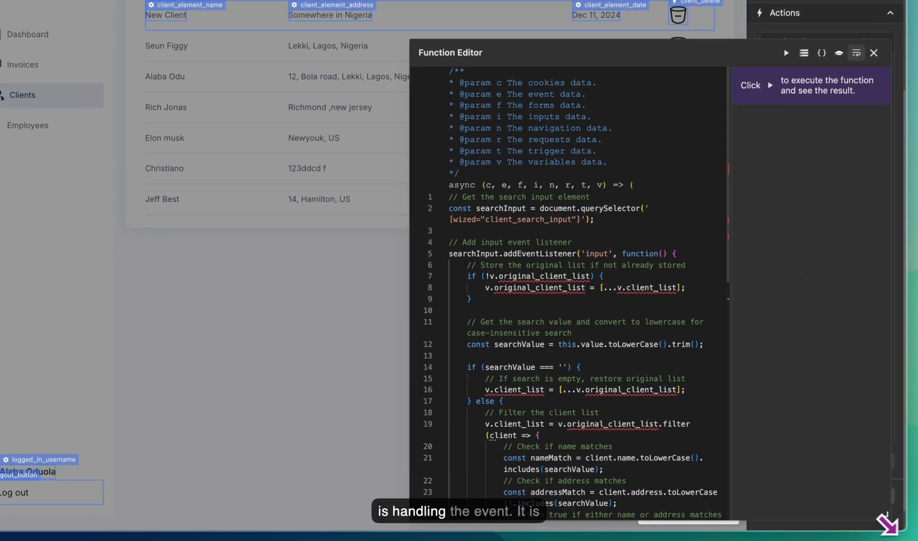
scroll(626, 268, down, 5)
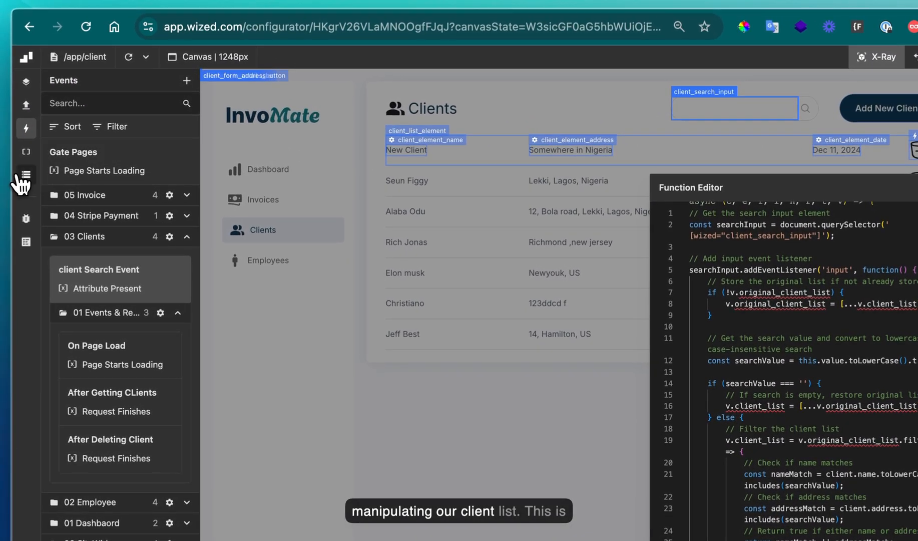
- Open the Data Store and find the v.client_list variable among the variables
click(23, 175)
scroll(103, 184, down, 2)
scroll(106, 199, up, 1)
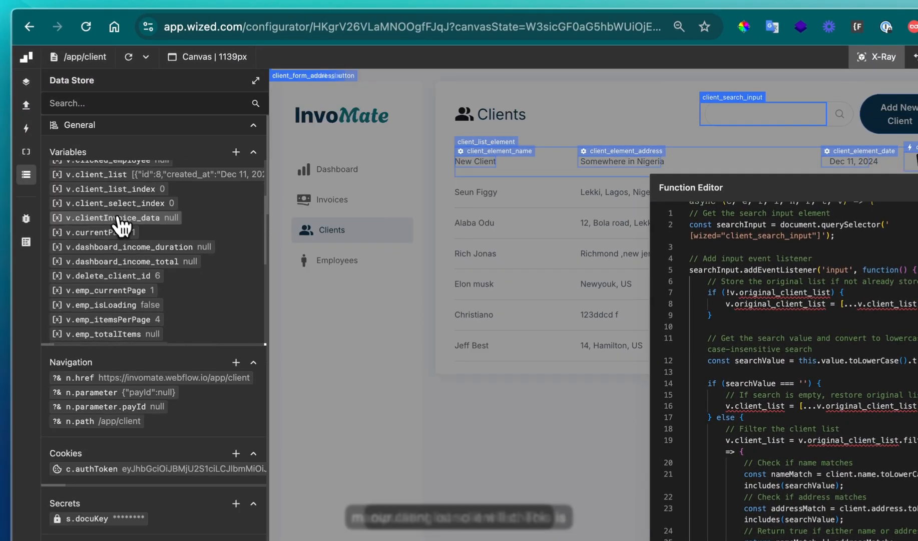
scroll(120, 226, up, 3)
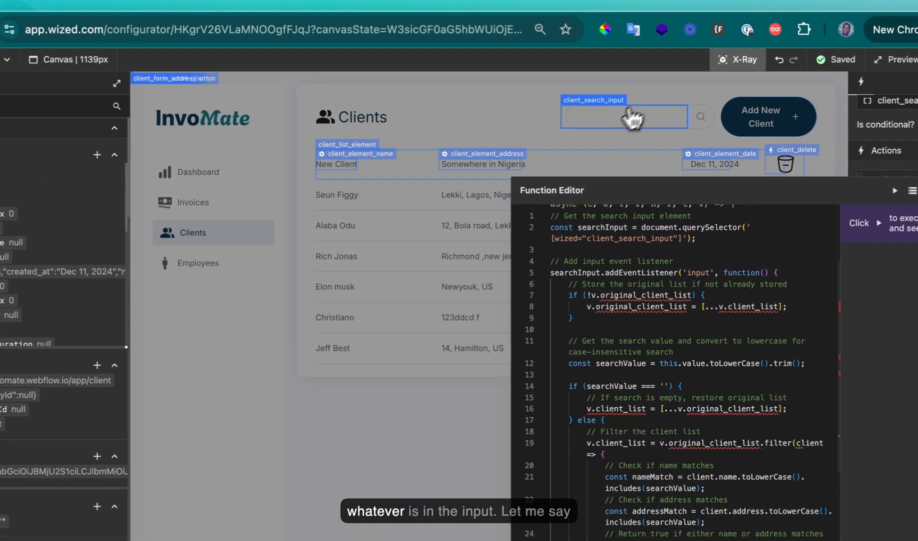
- Turn off X-Ray, search the client list for "elo", and review the name and address matching code
click(727, 61)
click(626, 122)
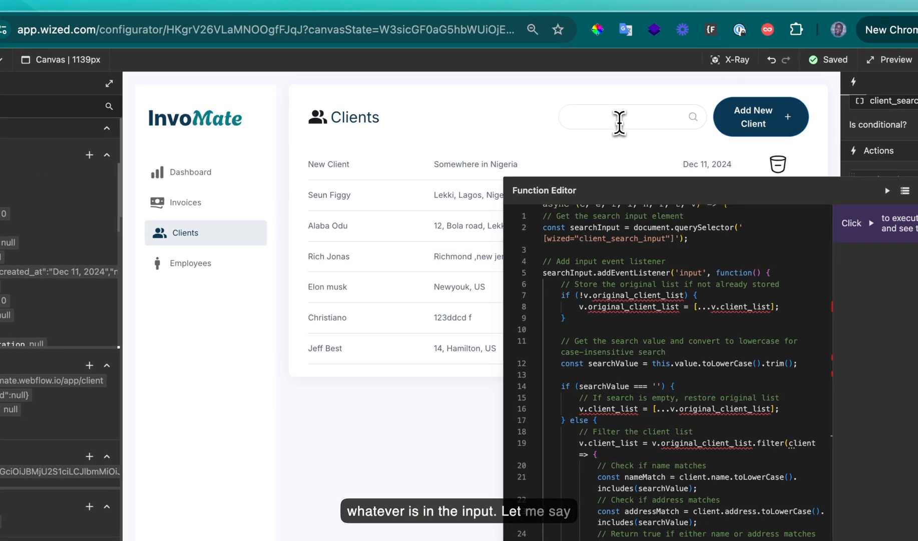
text(elo)
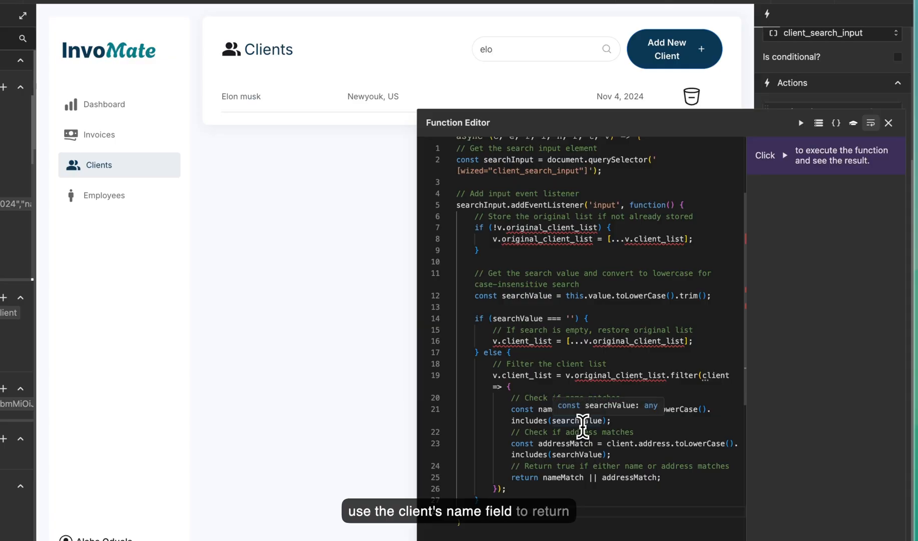
scroll(575, 345, down, 1)
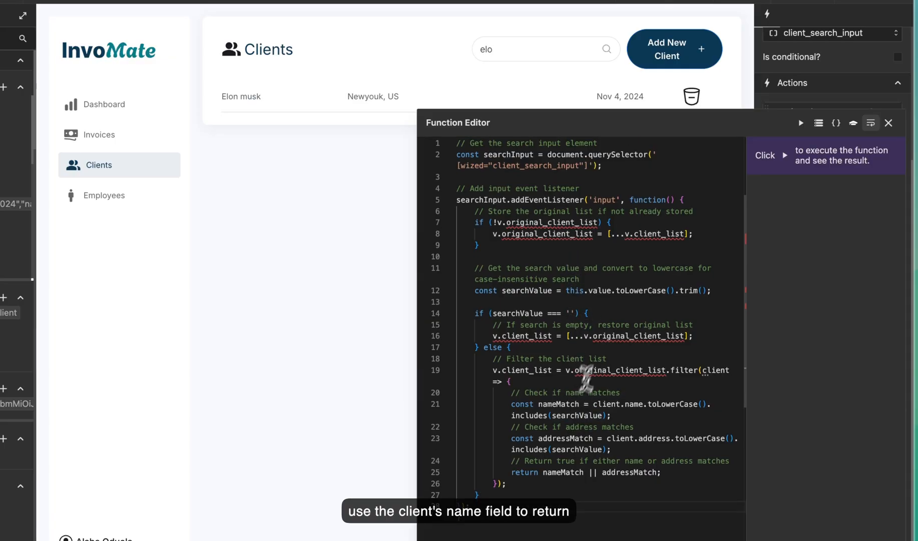
- Close the Function Editor, clear the client search text, and go to InvoMate's Invoices page
click(888, 122)
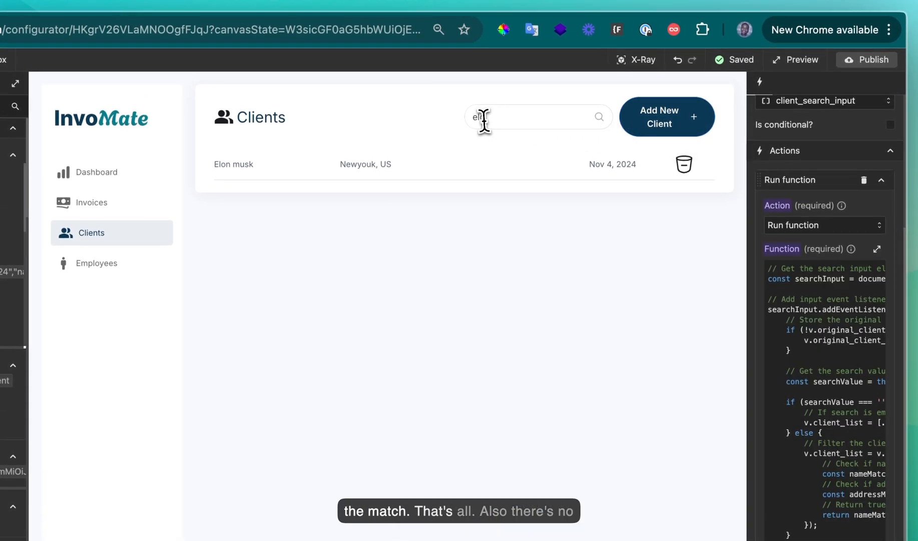
key(BackSpace)
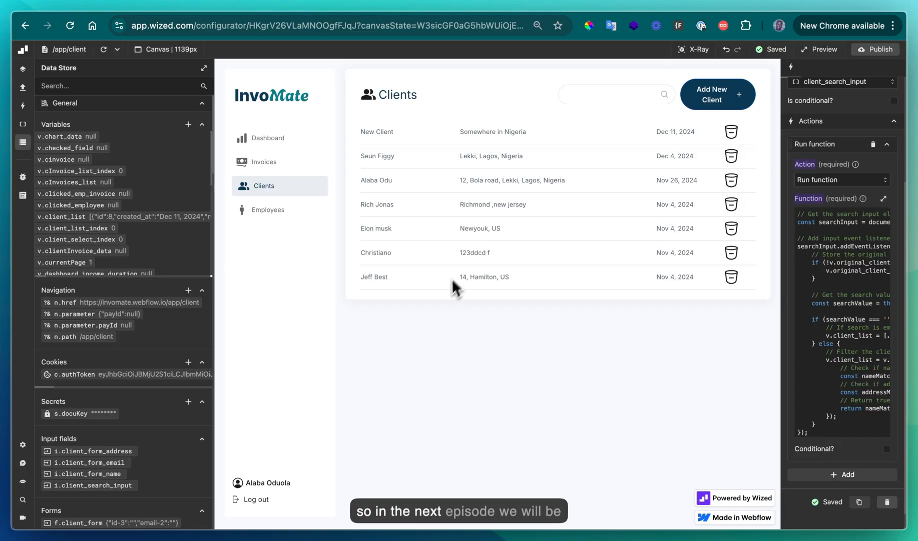
click(288, 168)
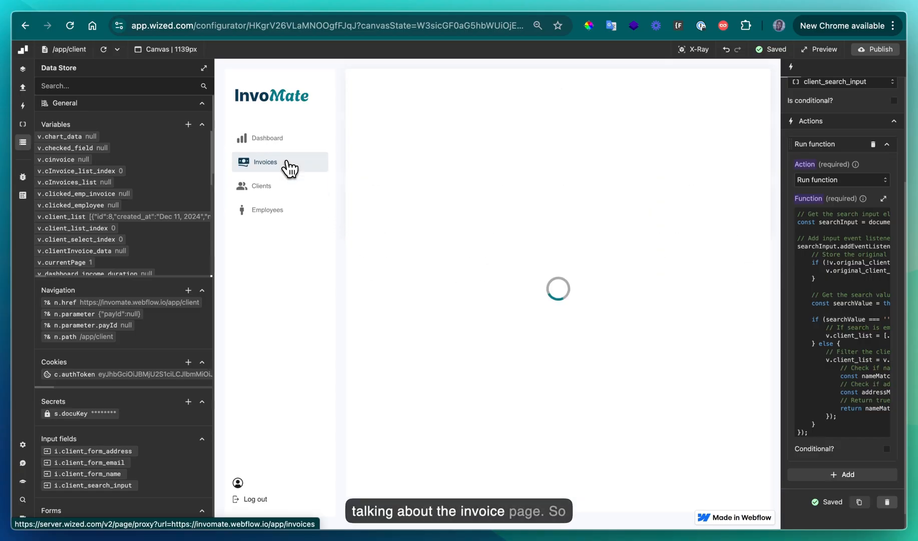